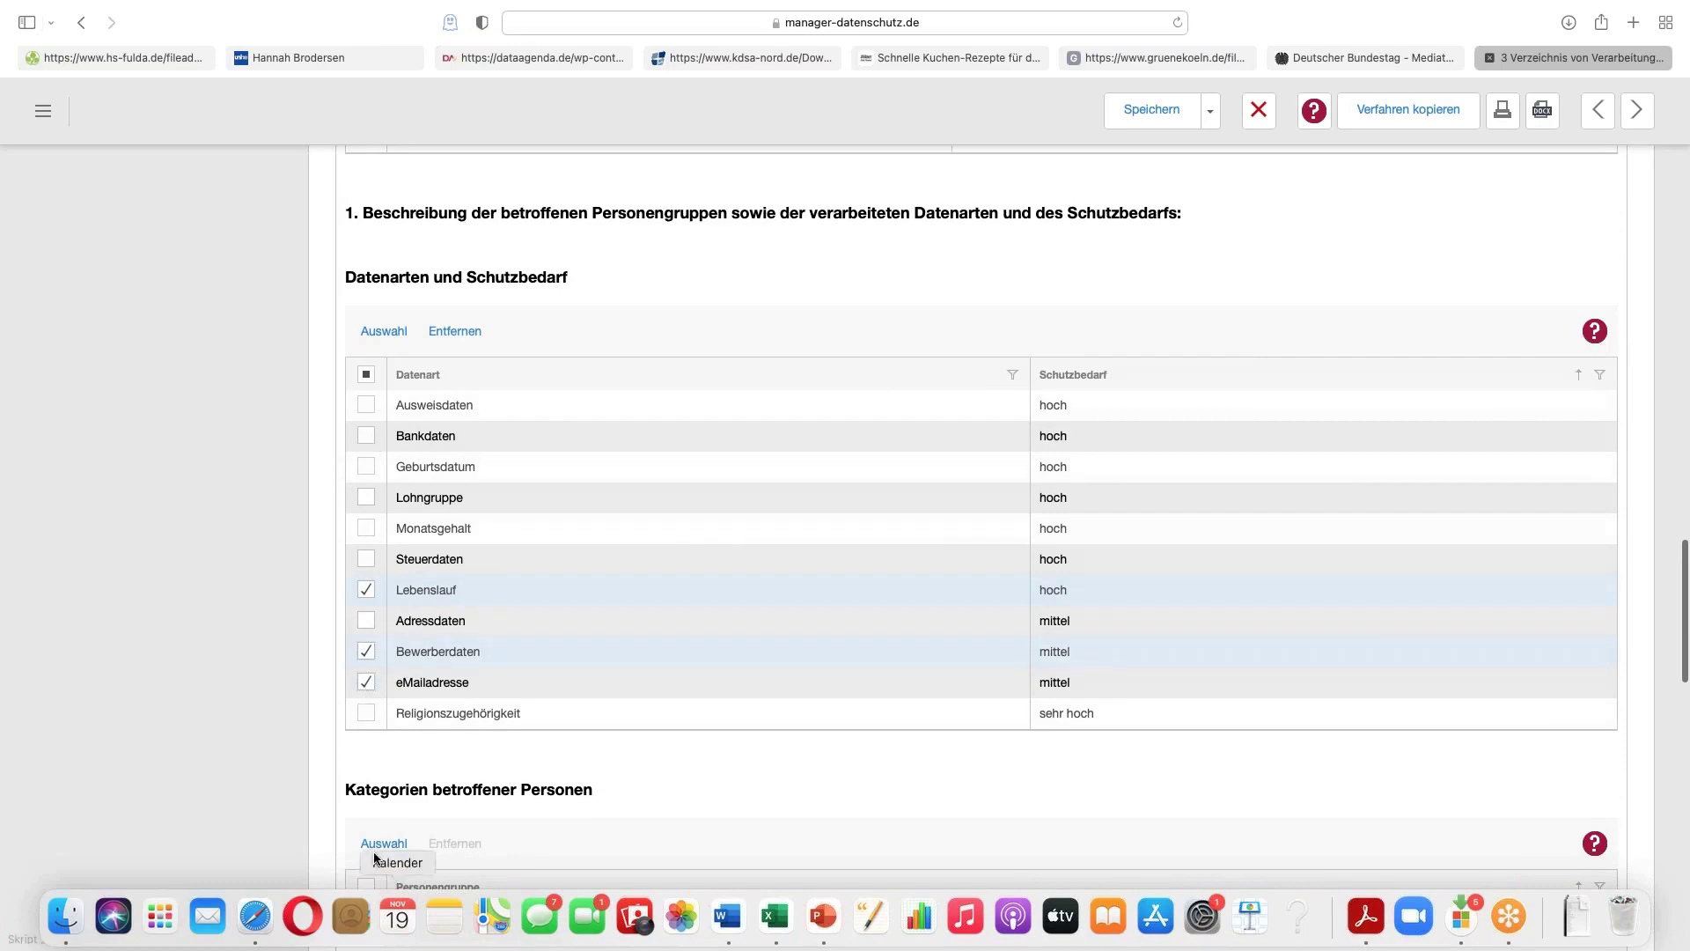
Select the data type Religionszugehörigkeit and the group of affected persons Bewerbungen mit Kontaktdaten
{"action": "left_click", "coordinate": [367, 715]}
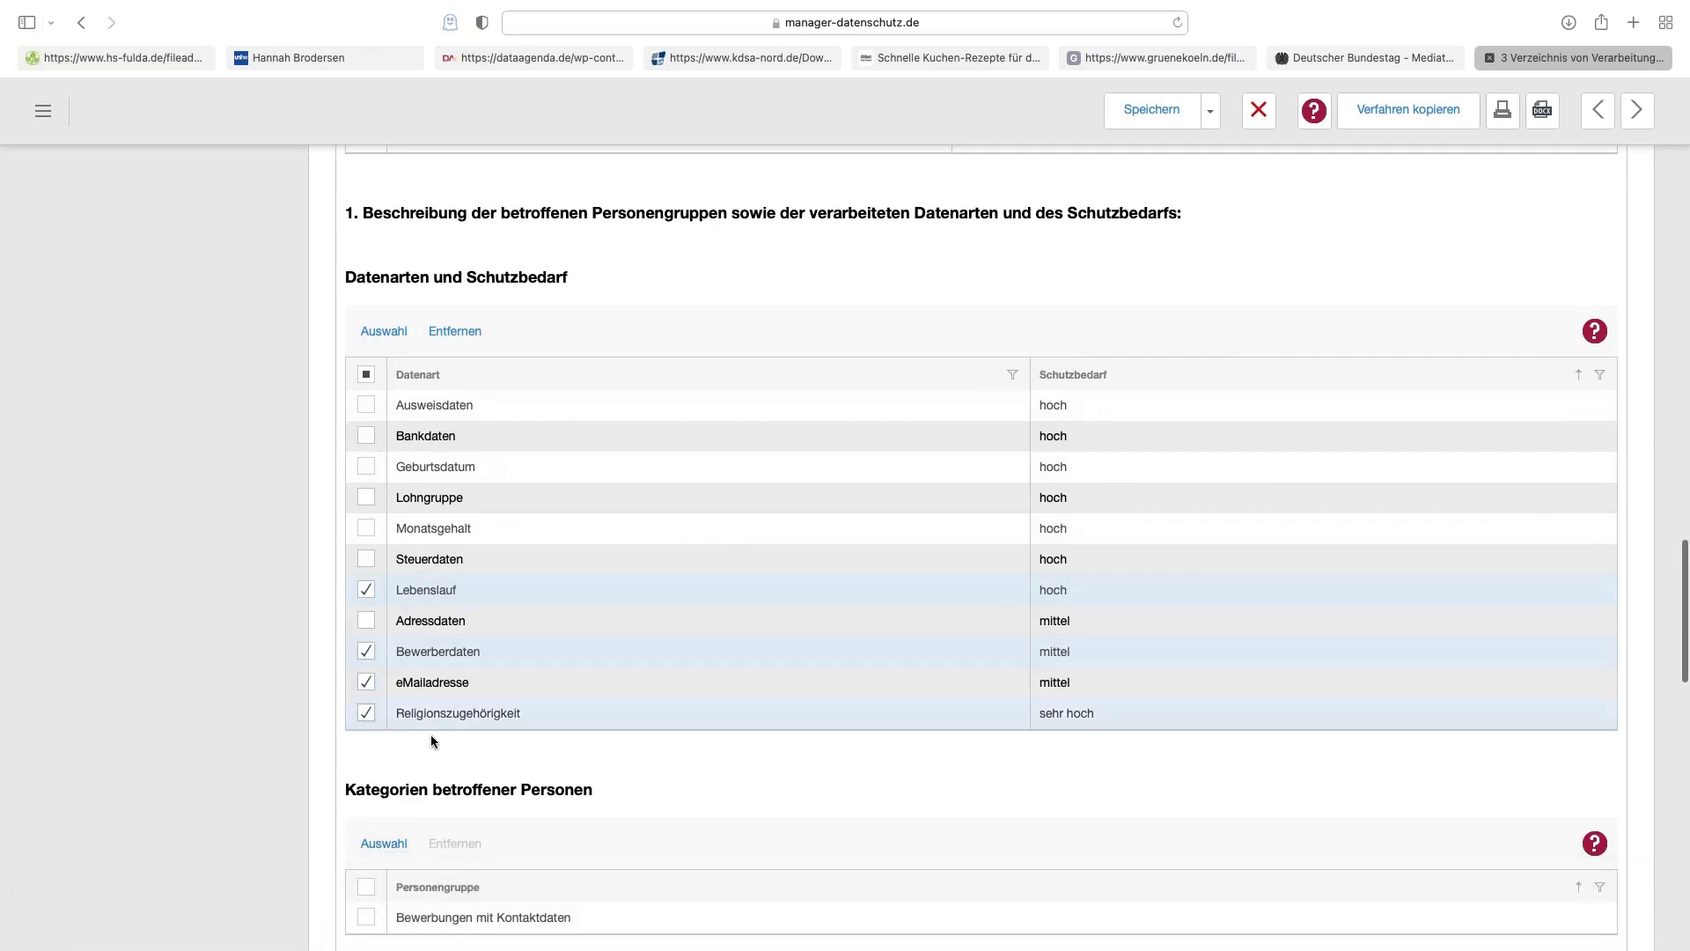
{"action": "scroll", "coordinate": [430, 738], "scroll_direction": "down", "scroll_amount": 5}
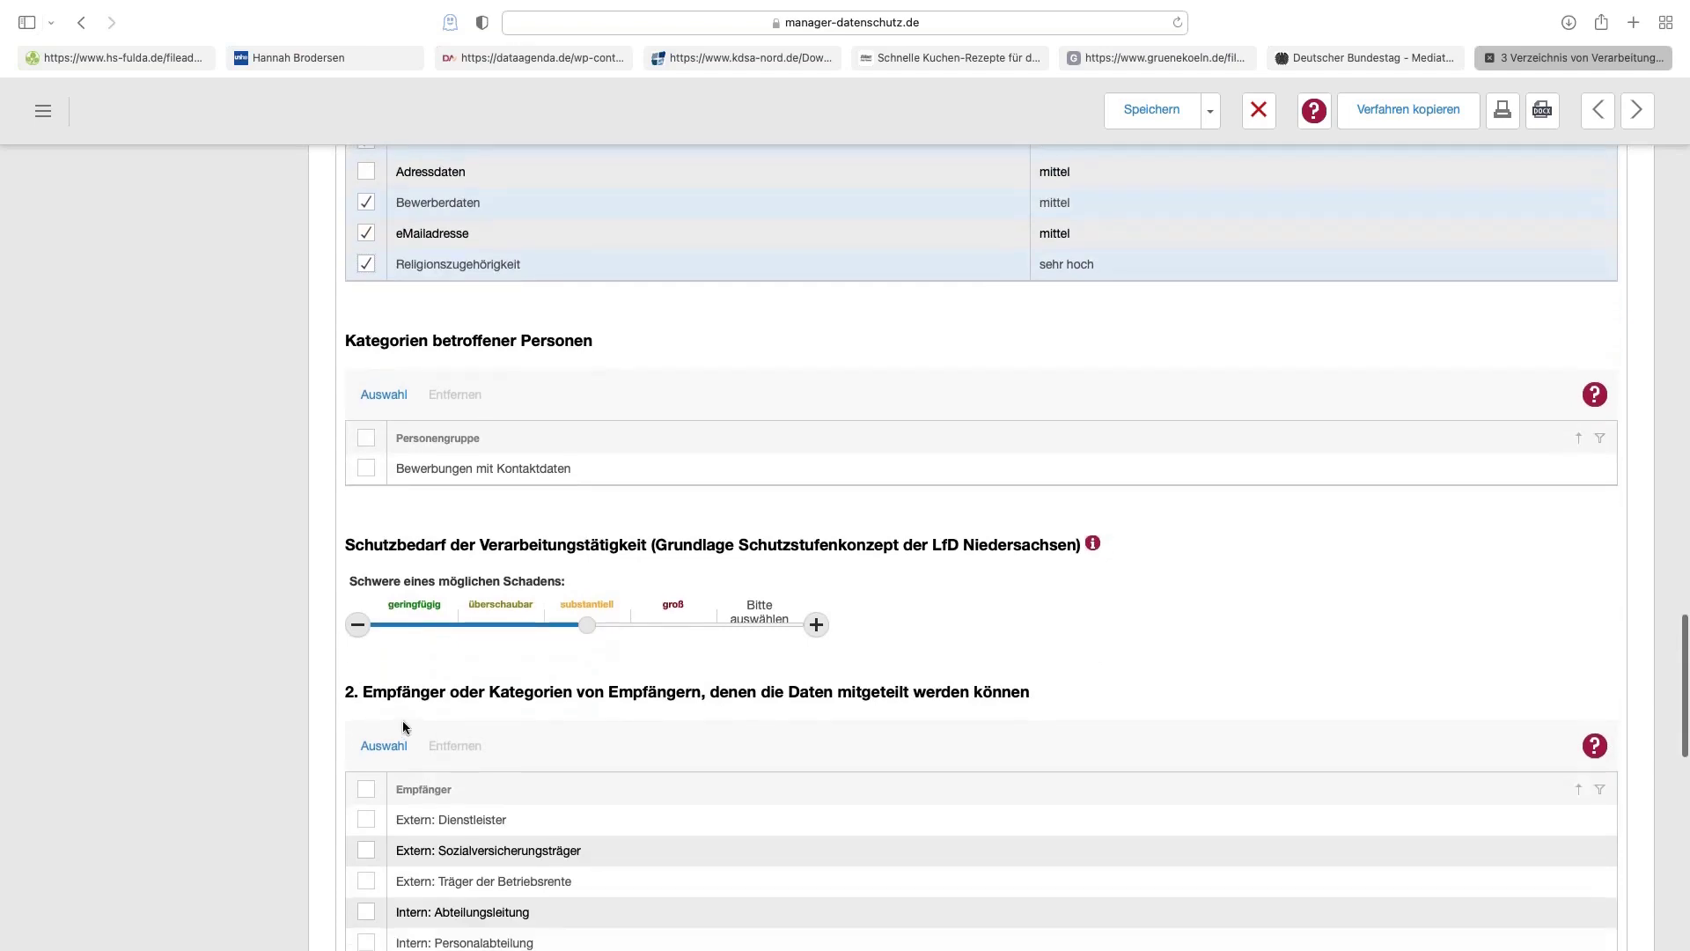
{"action": "left_click", "coordinate": [366, 468]}
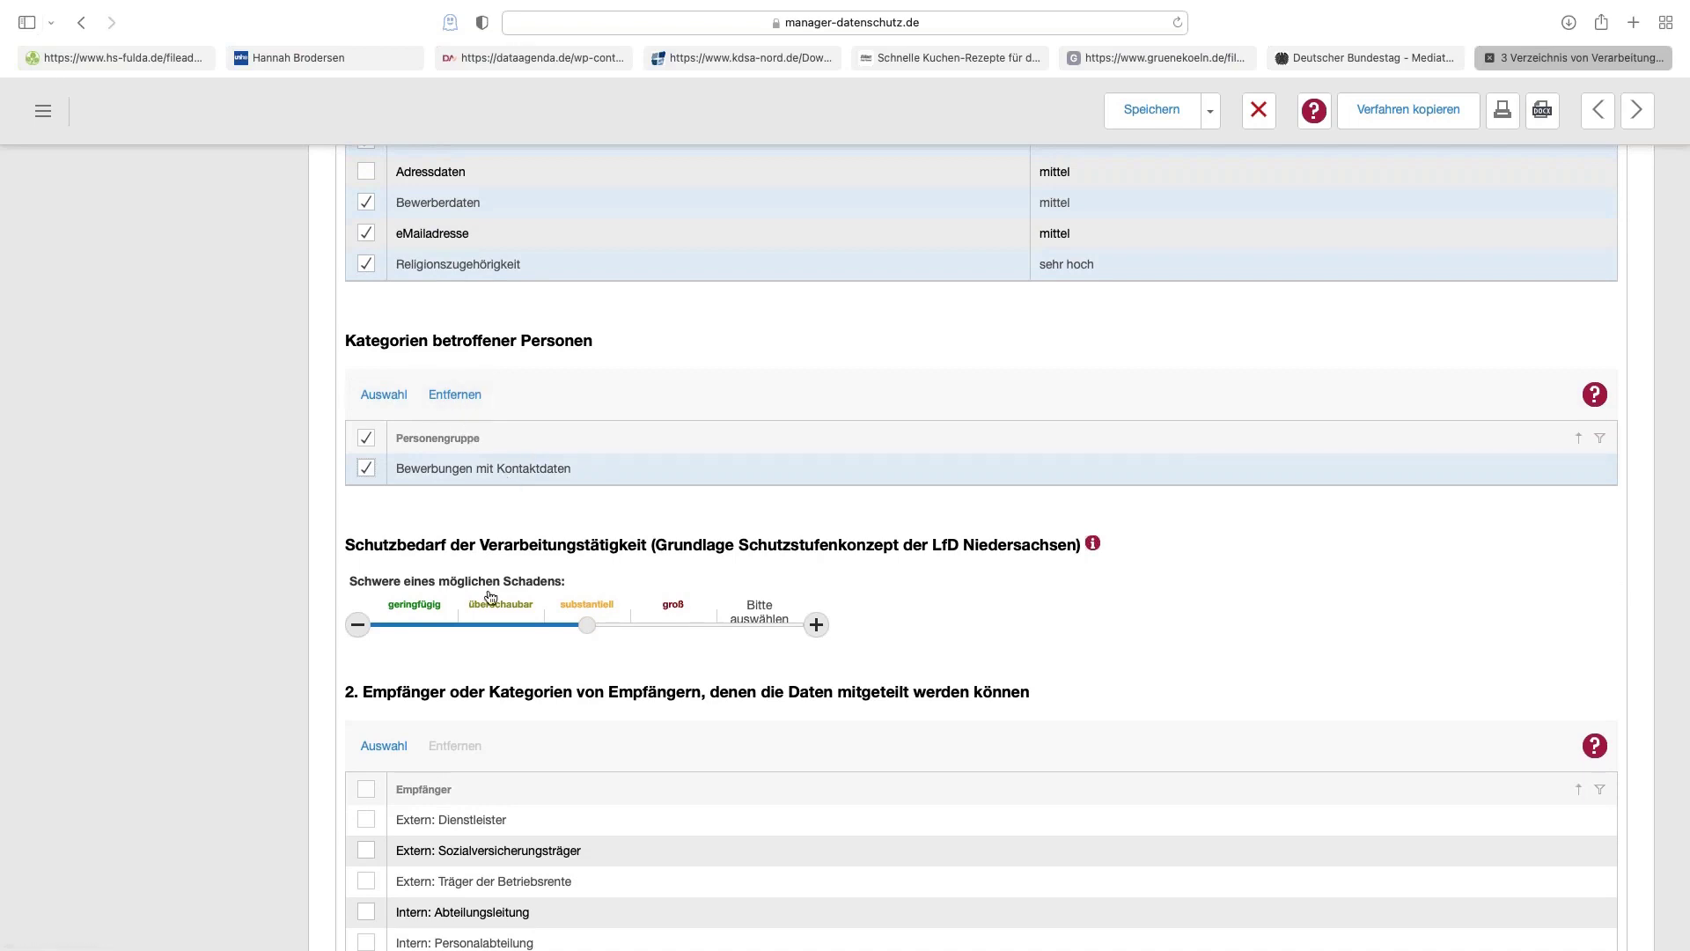
Consult the explanatory table for the Schutzbedarf der Verarbeitungstätigkeit and set the severity of possible damage to groß
{"action": "scroll", "coordinate": [430, 510], "scroll_direction": "down", "scroll_amount": 3}
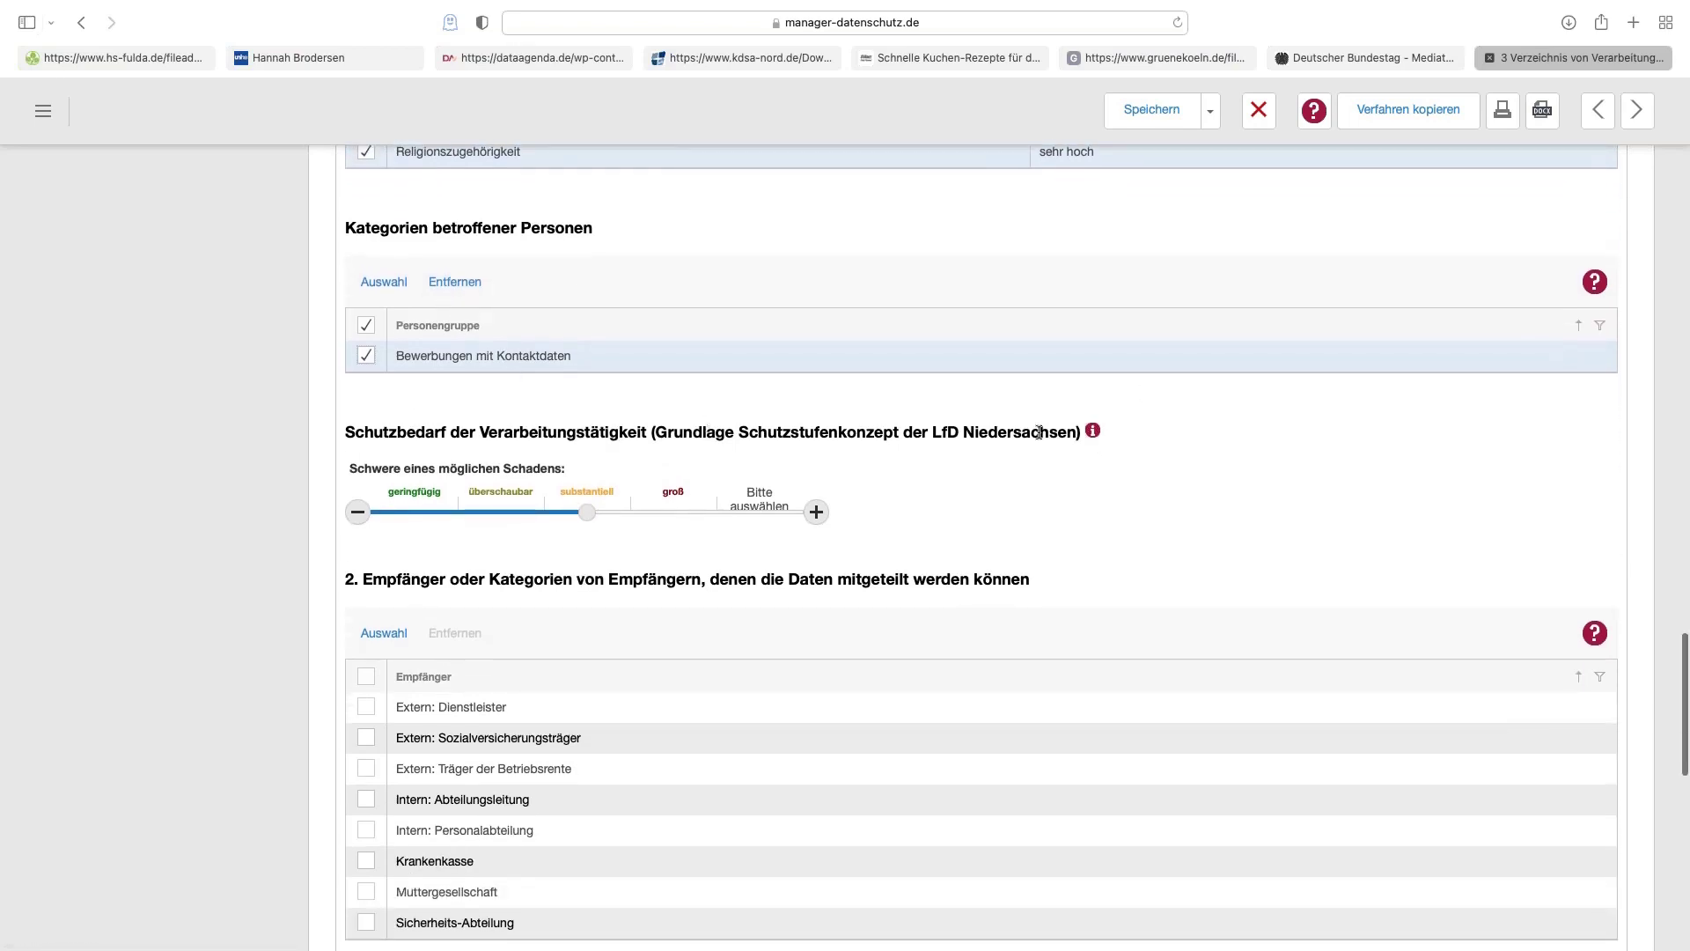
{"action": "left_click", "coordinate": [1093, 431]}
{"action": "scroll", "coordinate": [1073, 455], "scroll_direction": "down", "scroll_amount": 5}
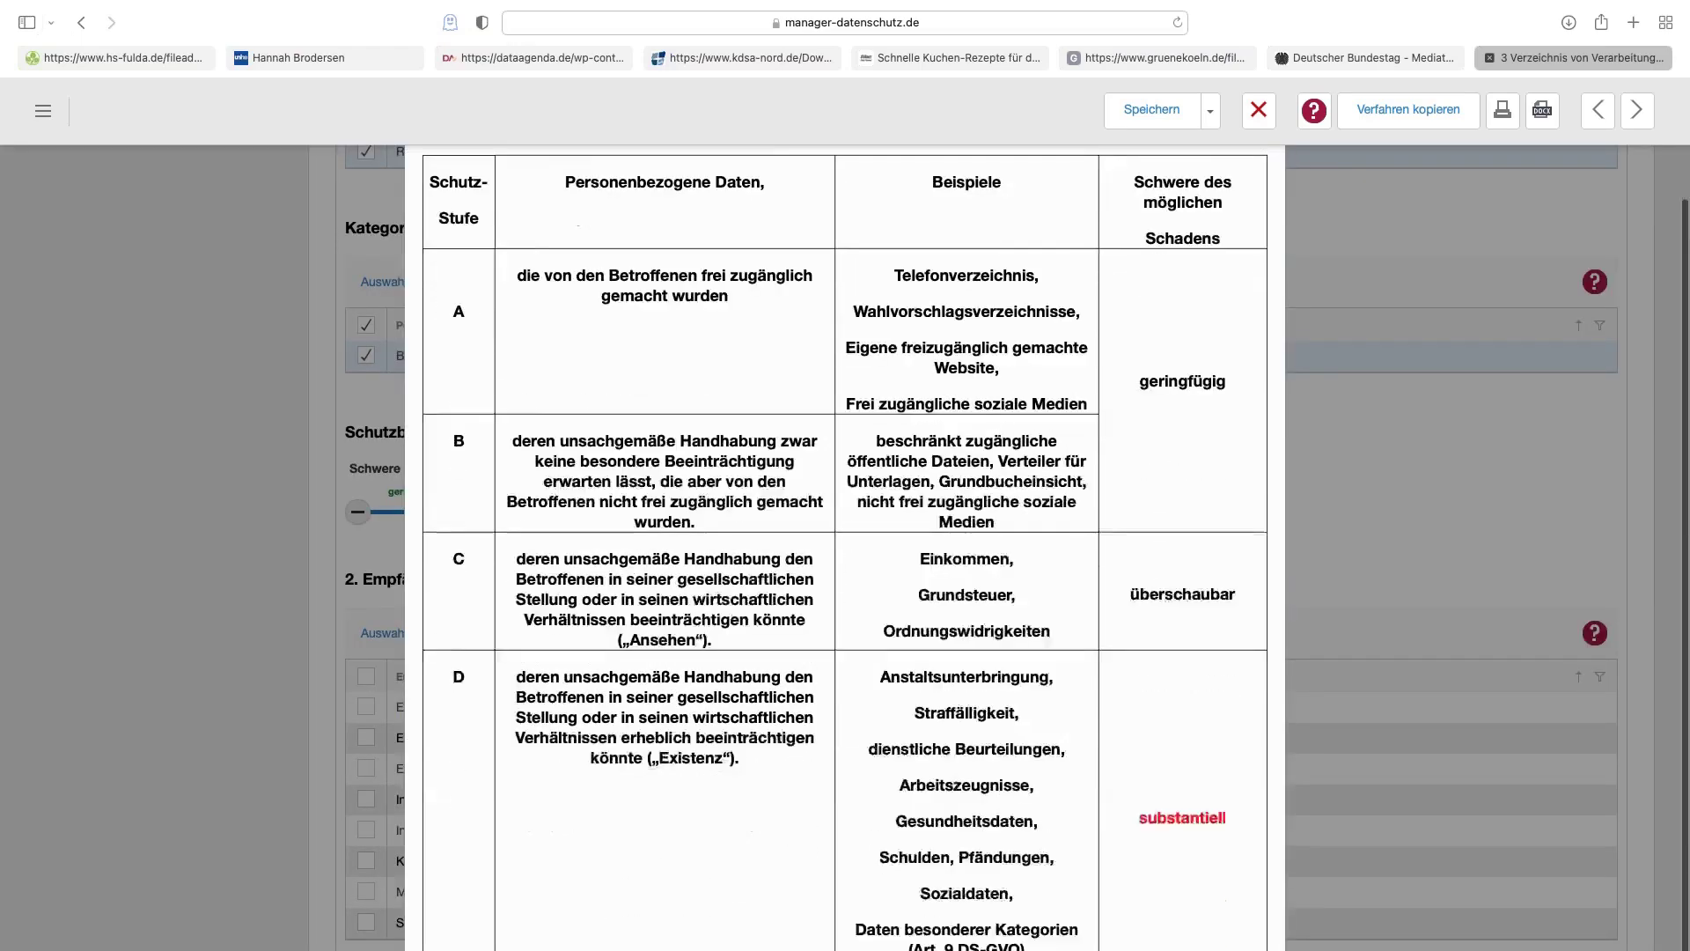
{"action": "scroll", "coordinate": [1095, 382], "scroll_direction": "up", "scroll_amount": 5}
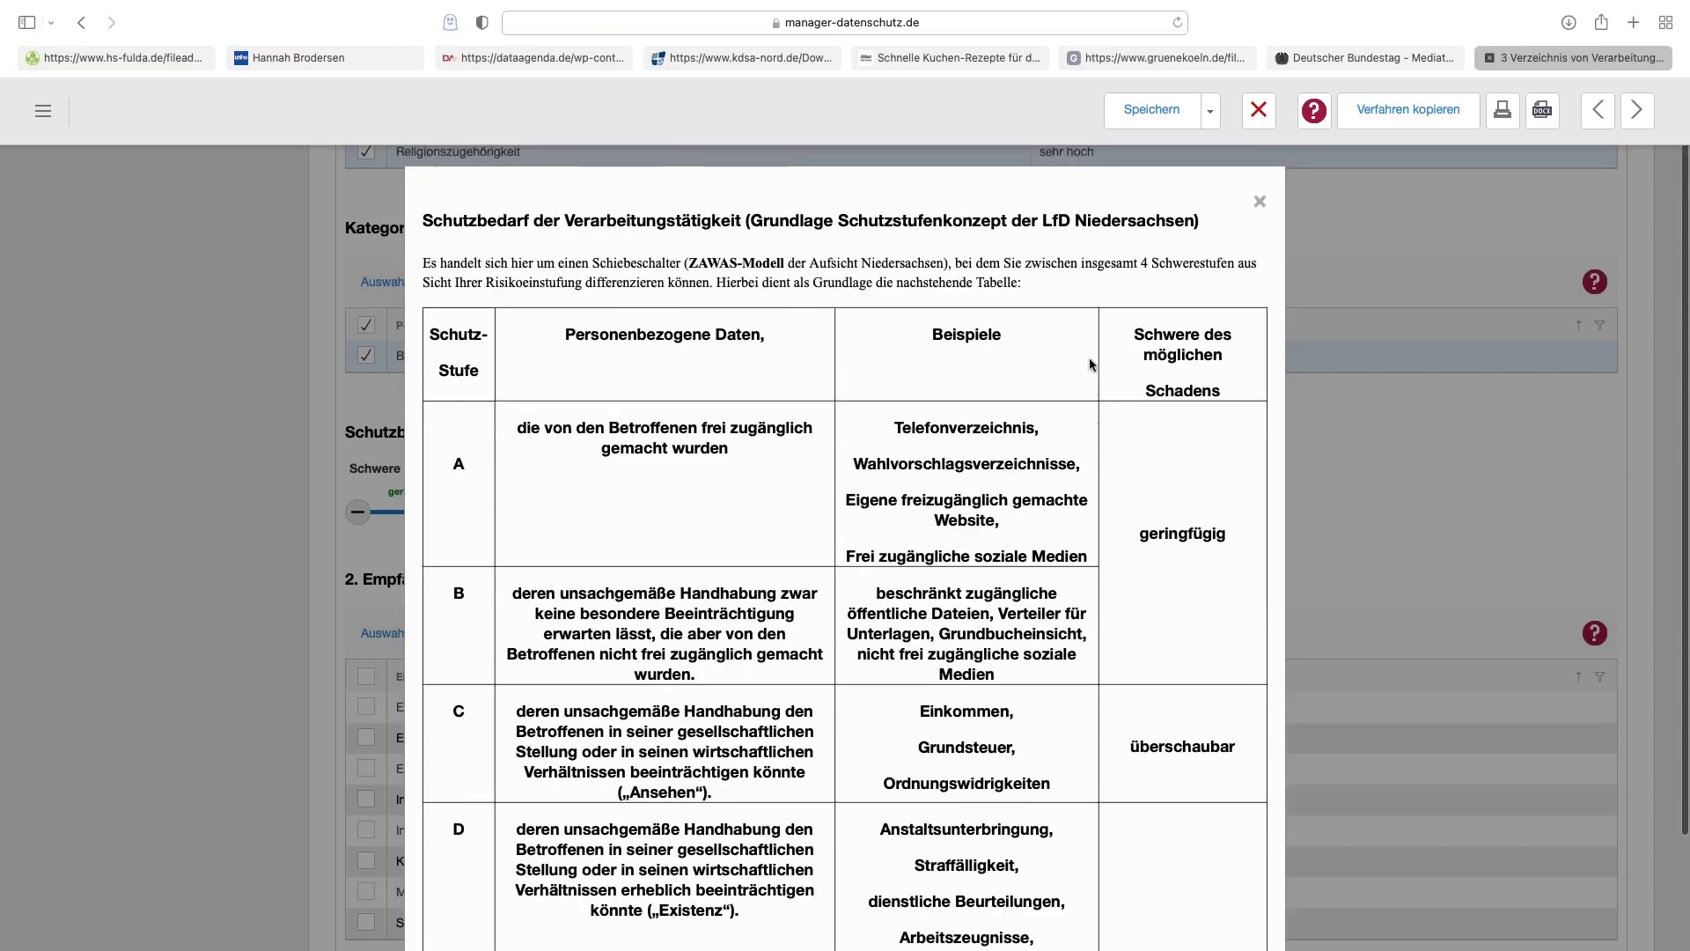
{"action": "scroll", "coordinate": [1090, 357], "scroll_direction": "down", "scroll_amount": 3}
{"action": "scroll", "coordinate": [1090, 357], "scroll_direction": "down", "scroll_amount": 1}
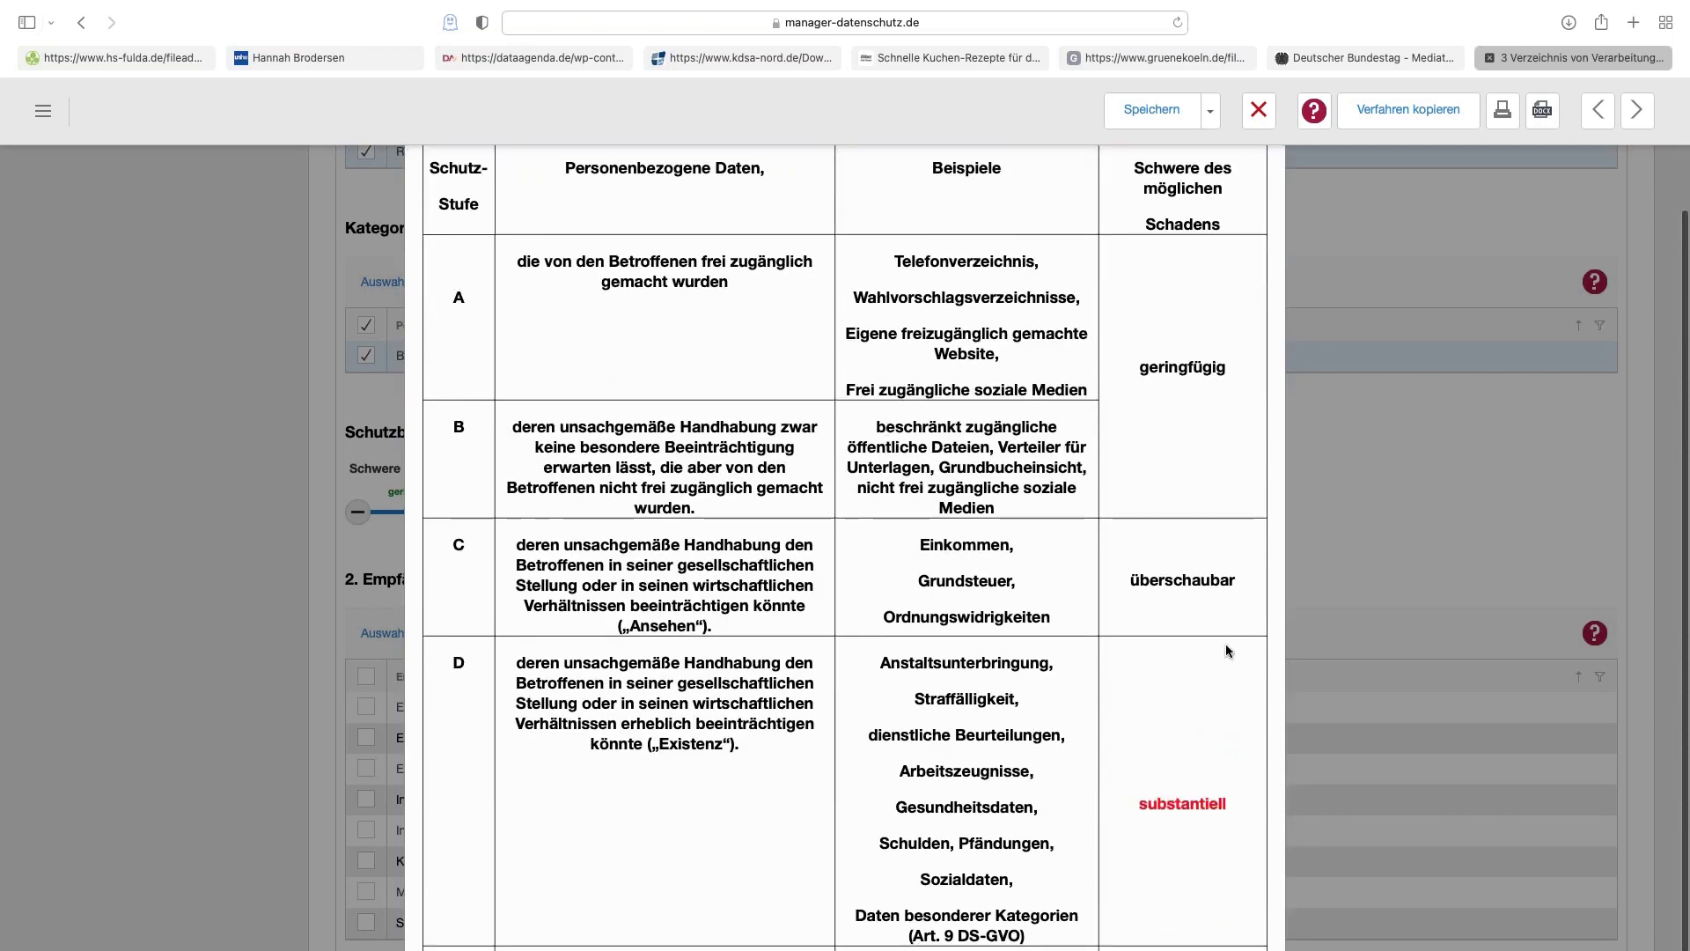
{"action": "double_click", "coordinate": [943, 544]}
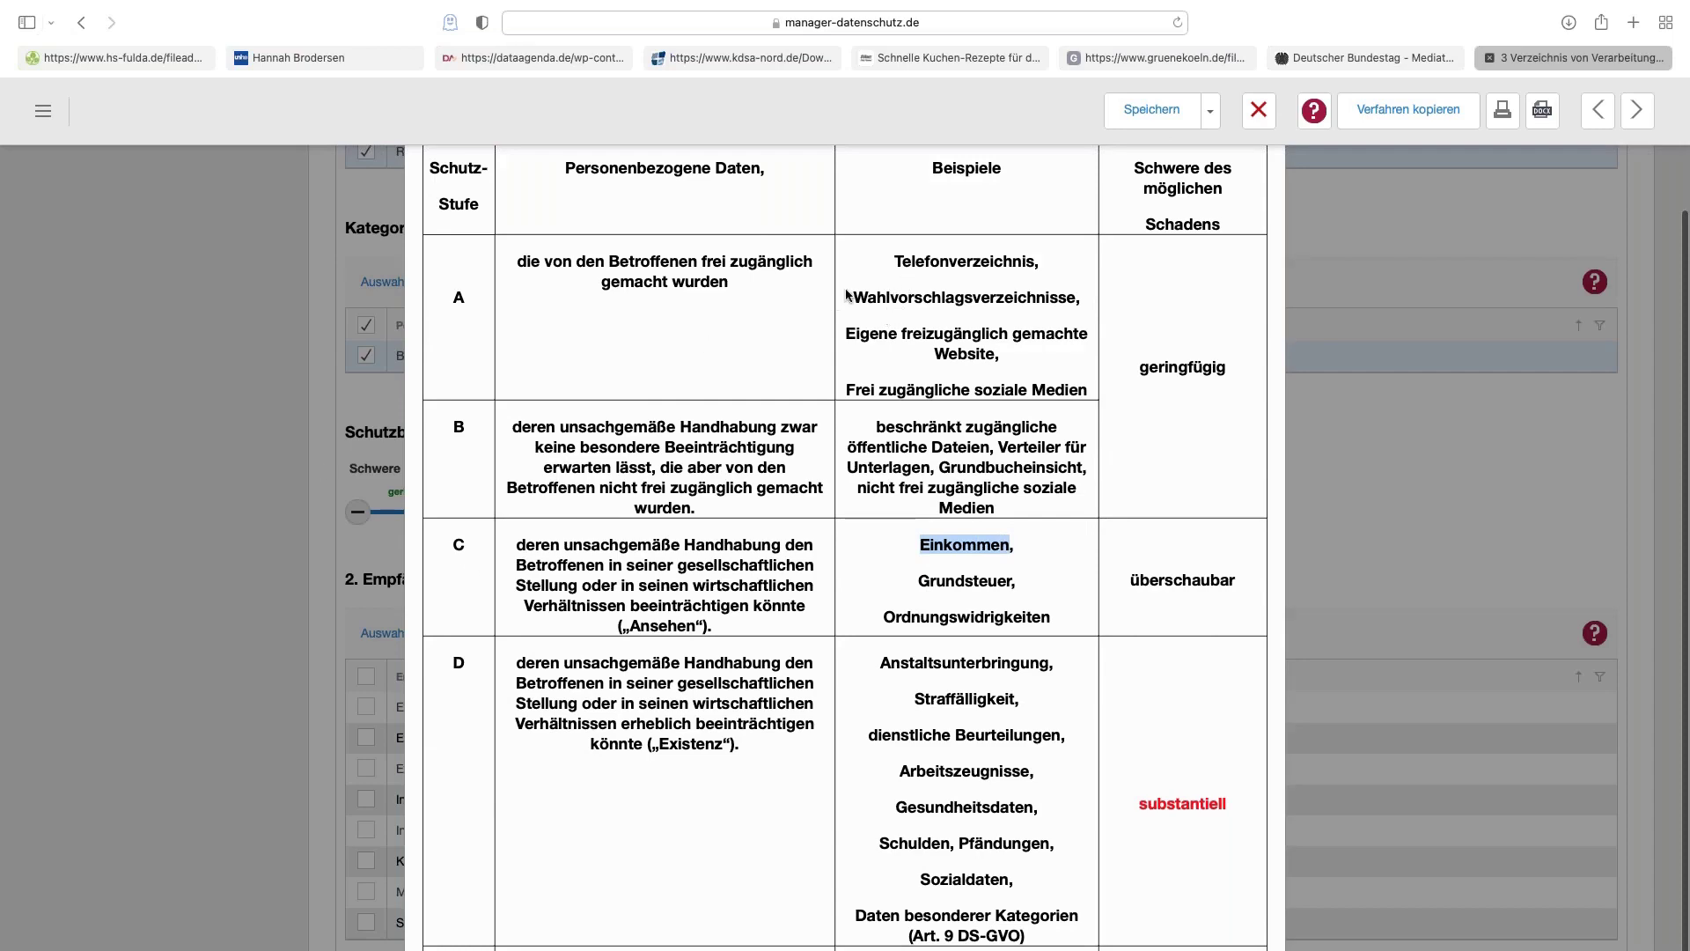
{"action": "scroll", "coordinate": [1006, 234], "scroll_direction": "up", "scroll_amount": 4}
{"action": "left_click", "coordinate": [1257, 200]}
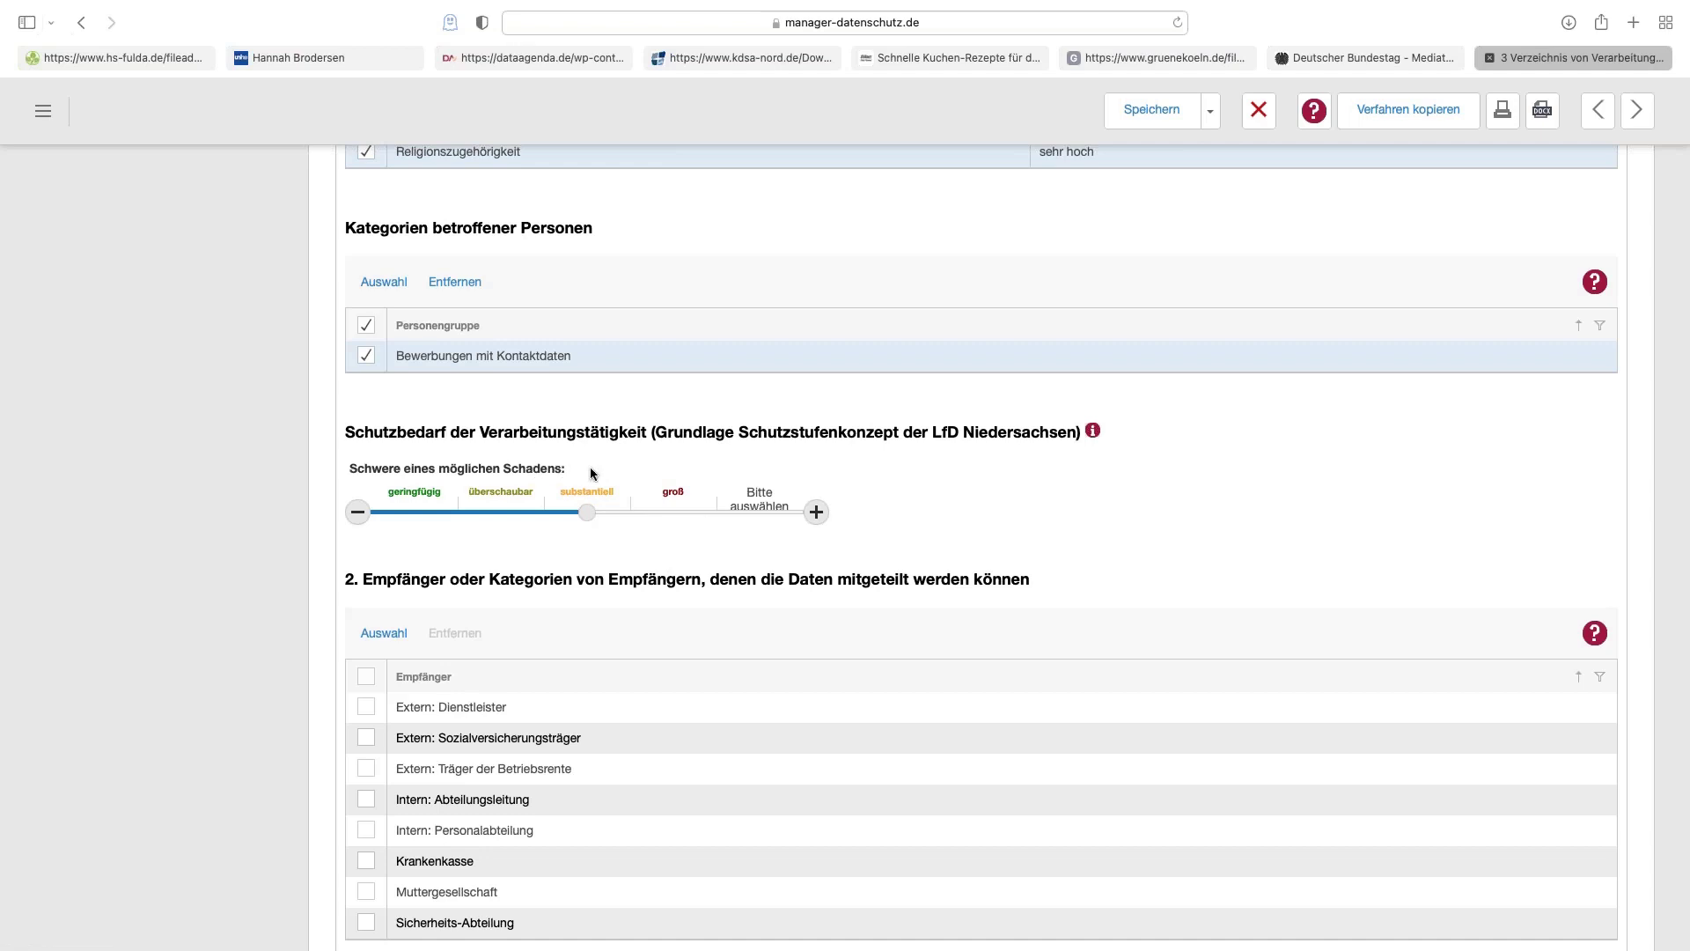
{"action": "left_click", "coordinate": [672, 517]}
Select Muttergesellschaft, Intern: Personalabteilung and Intern: Abteilungsleitung as data recipients in section 2
{"action": "scroll", "coordinate": [629, 544], "scroll_direction": "down", "scroll_amount": 3}
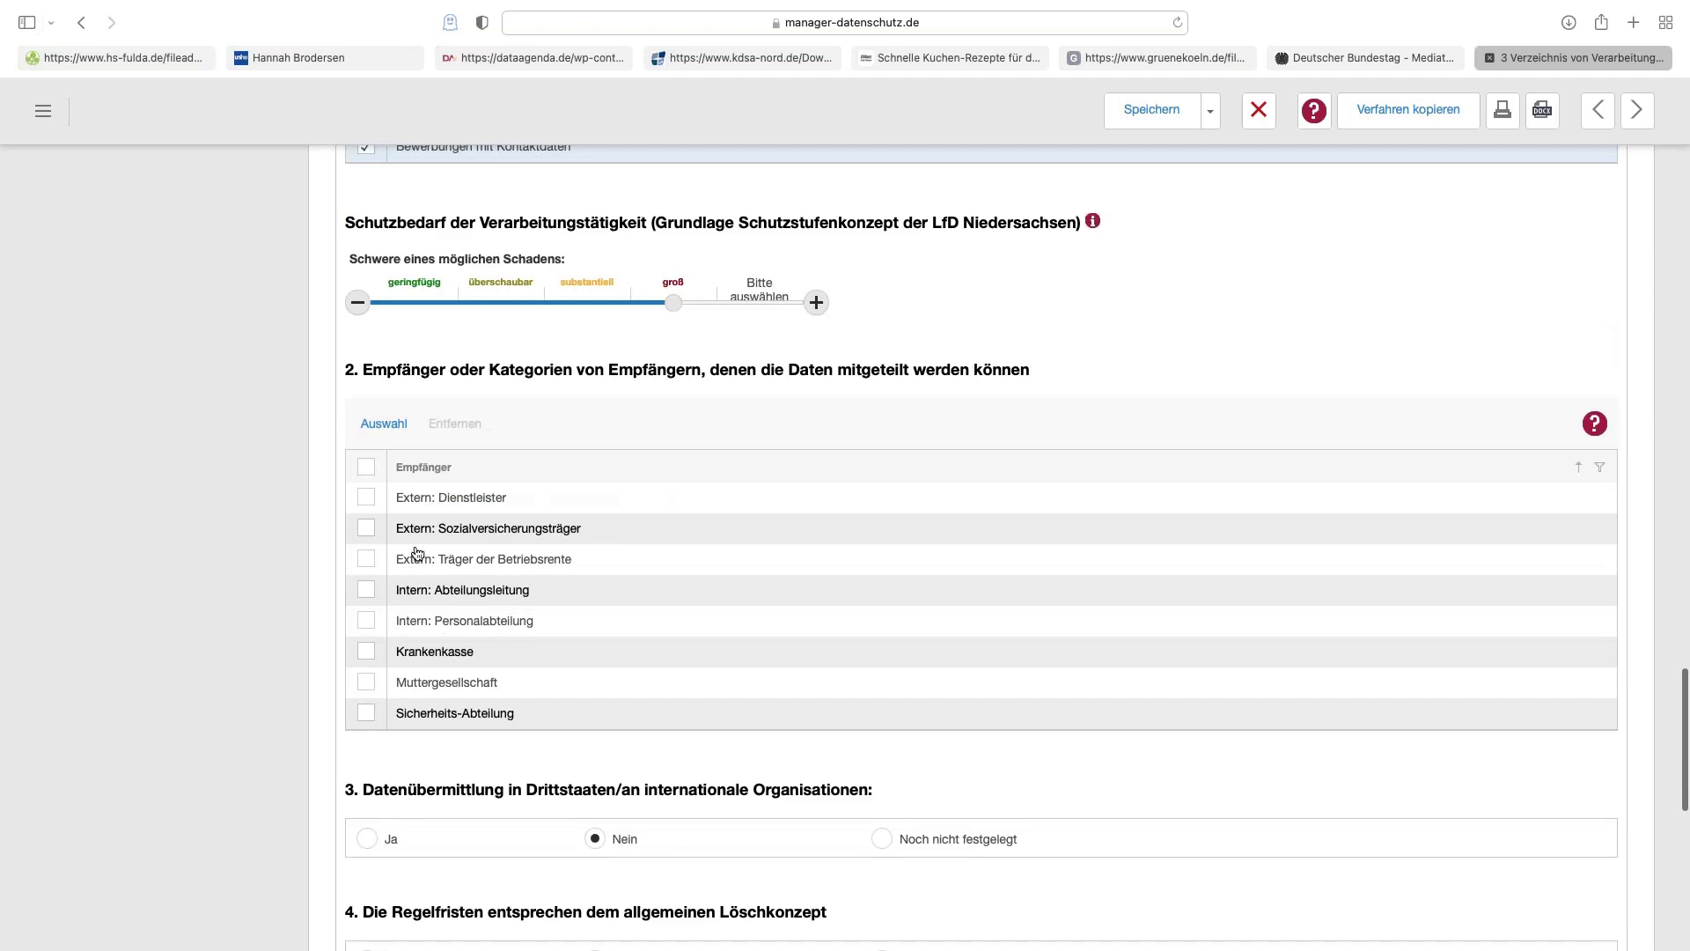
{"action": "scroll", "coordinate": [422, 543], "scroll_direction": "down", "scroll_amount": 2}
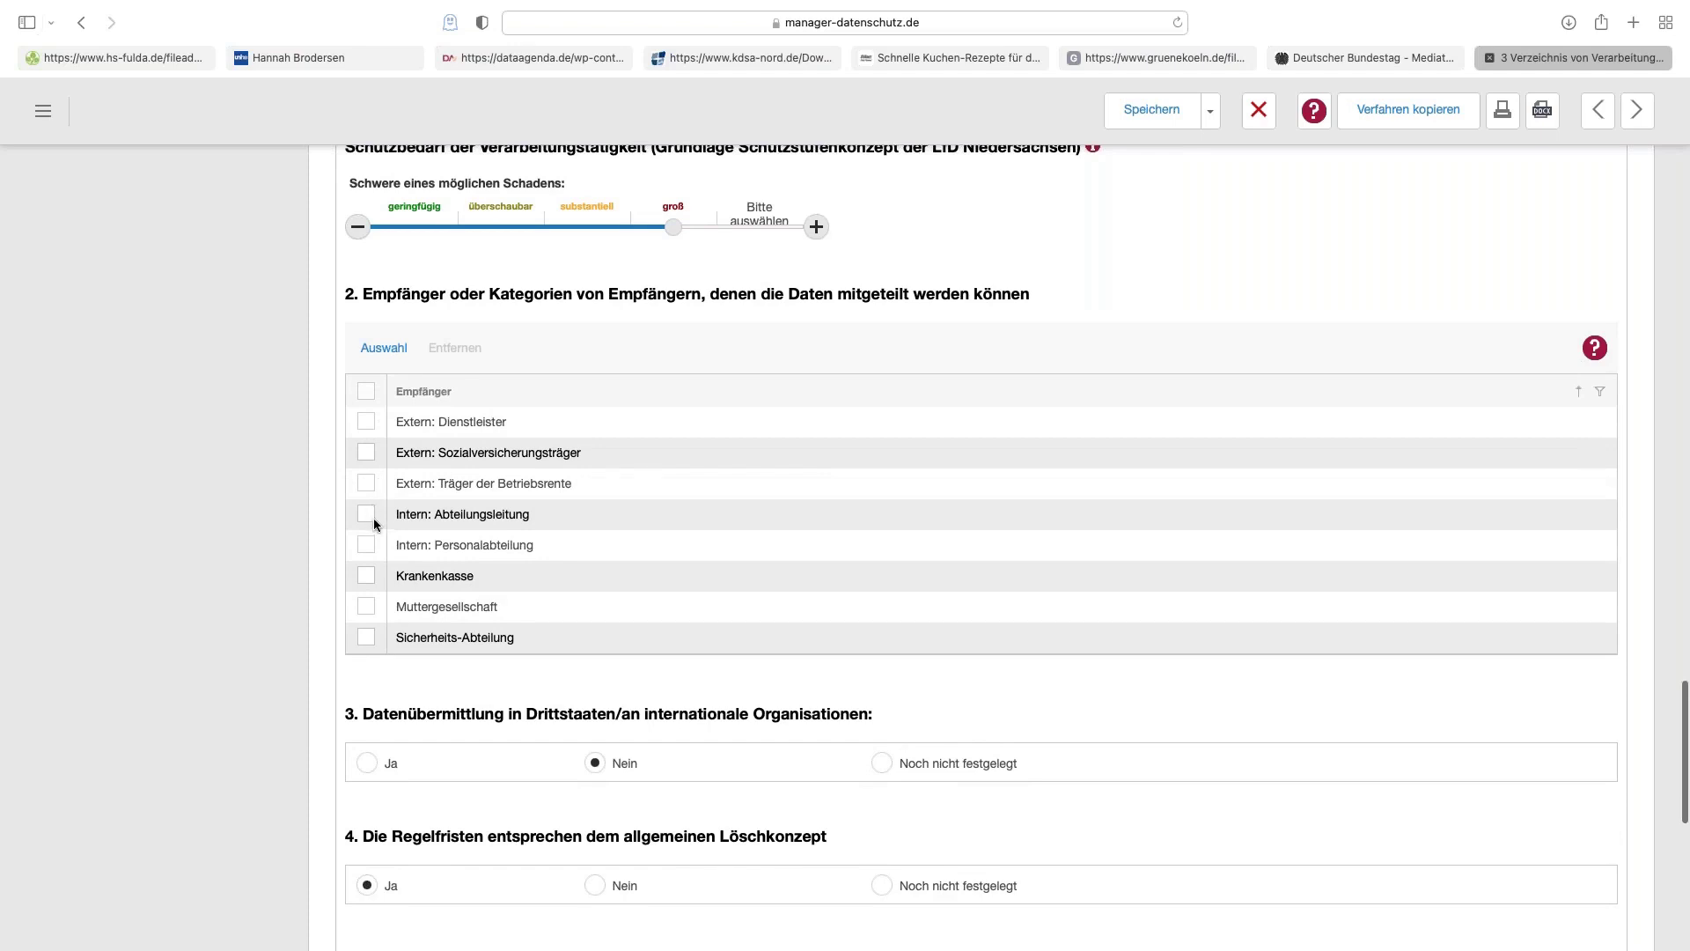
{"action": "left_click", "coordinate": [382, 596]}
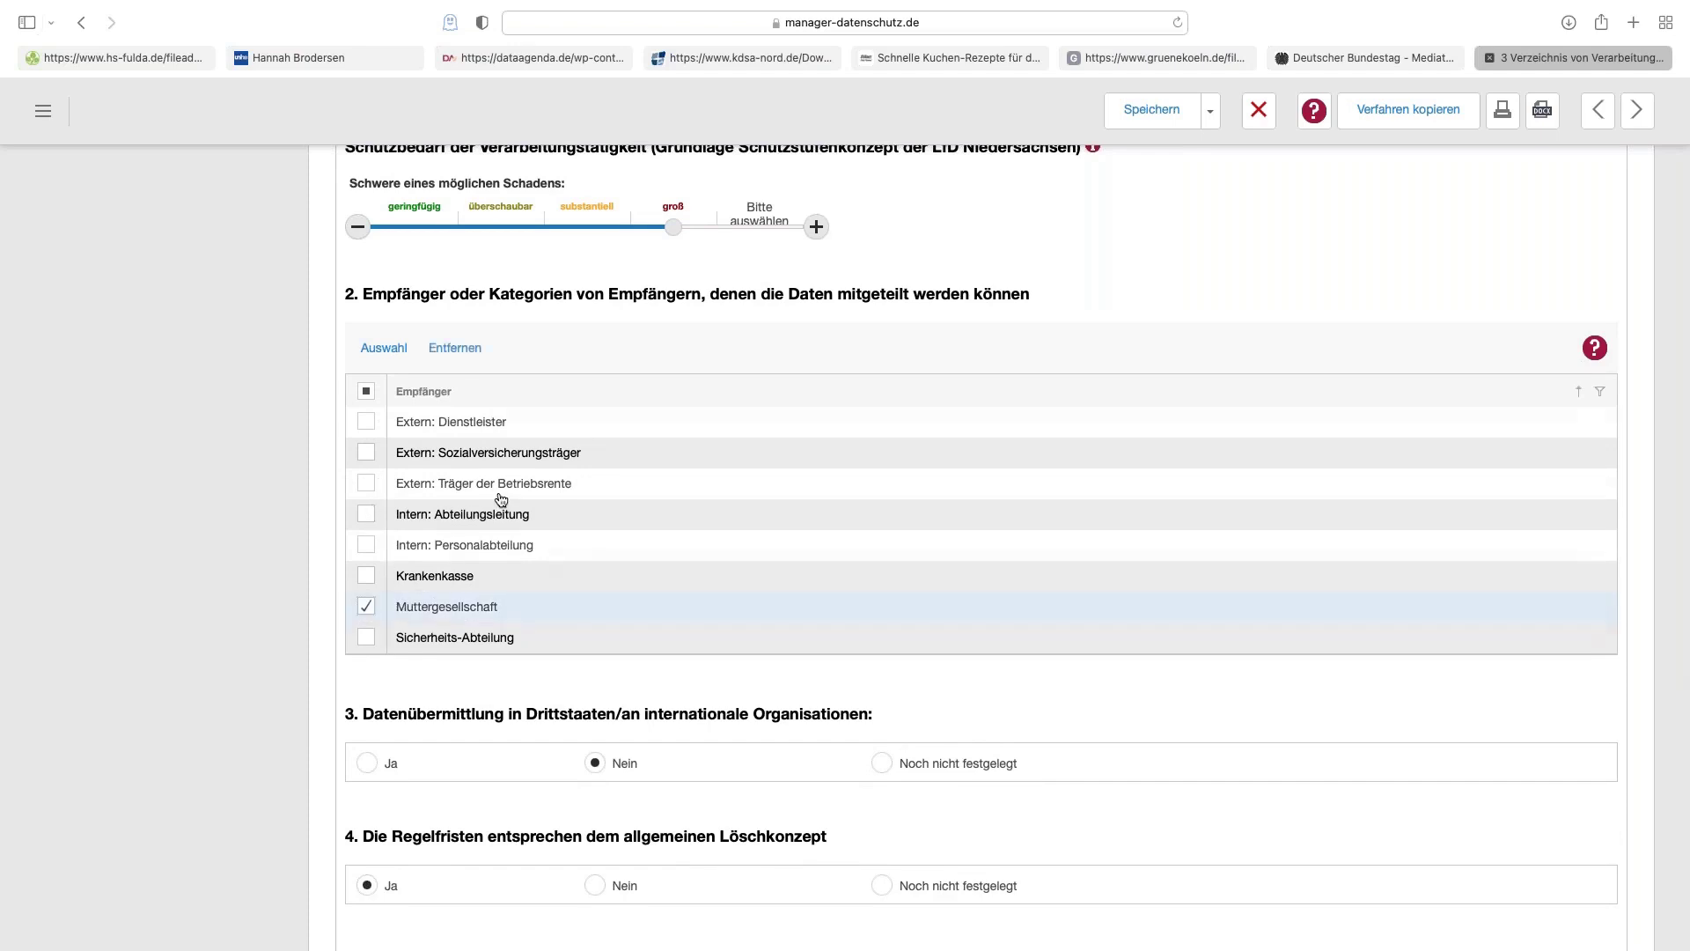
{"action": "left_click", "coordinate": [366, 546]}
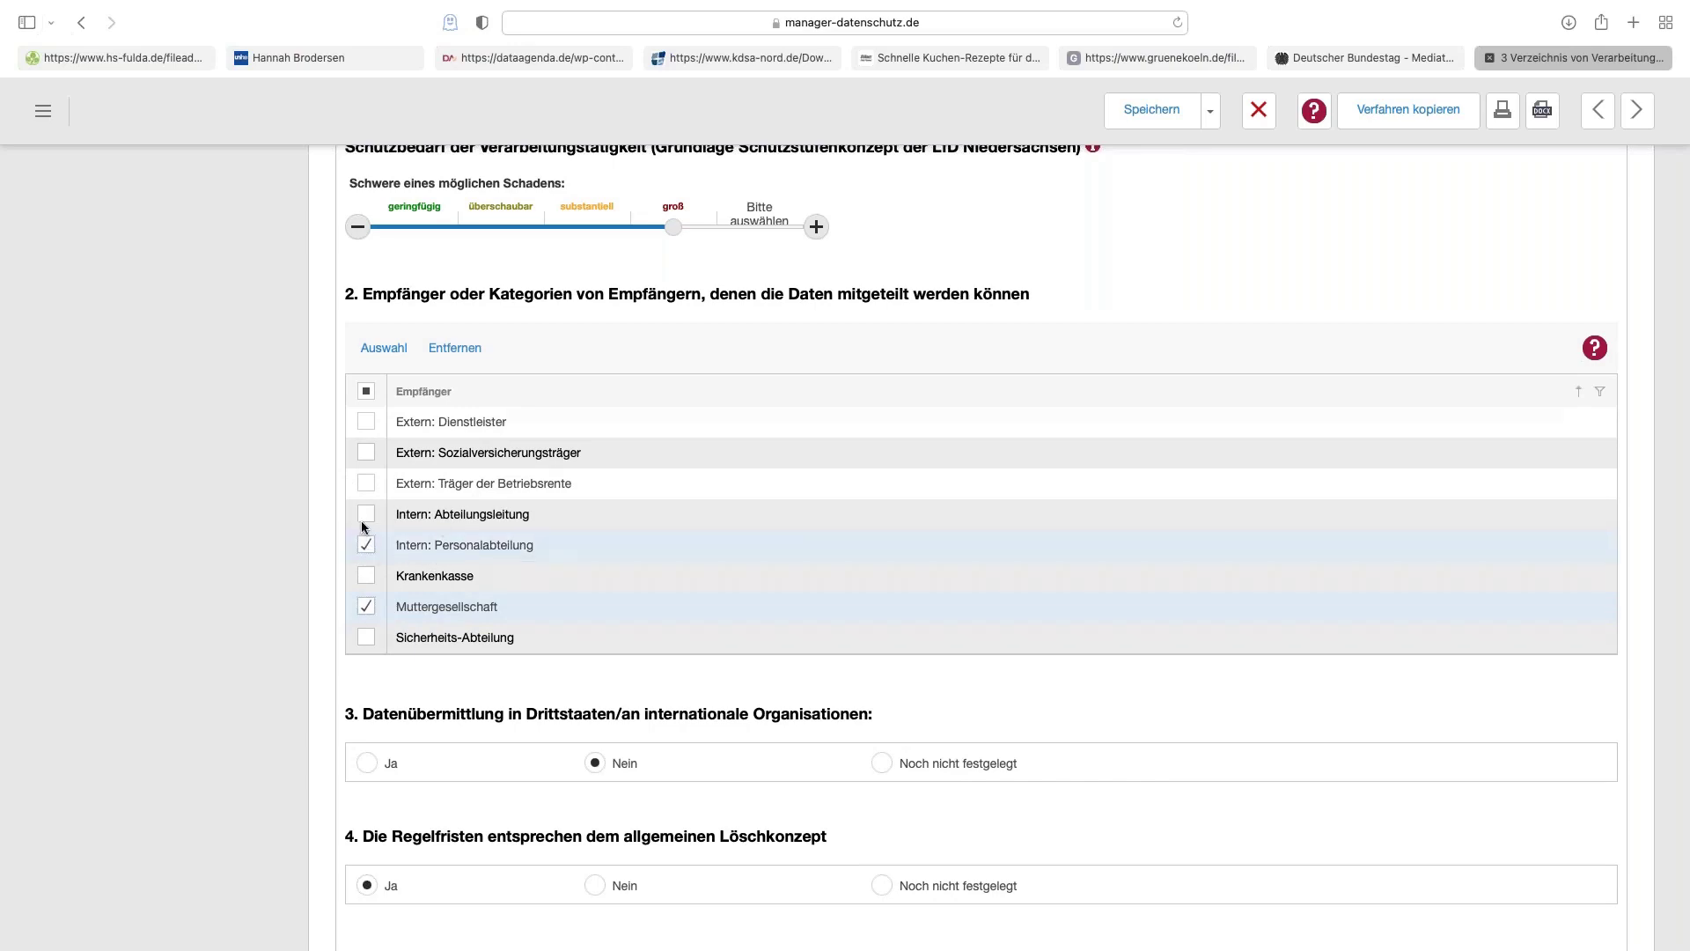
{"action": "left_click", "coordinate": [366, 515]}
Answer the data transfer to third countries with Ja and select the Standarddatenschutz-Klauseln under Art. 93 Abs. 2 DS-GVO as the guarantee
{"action": "scroll", "coordinate": [577, 510], "scroll_direction": "down", "scroll_amount": 5}
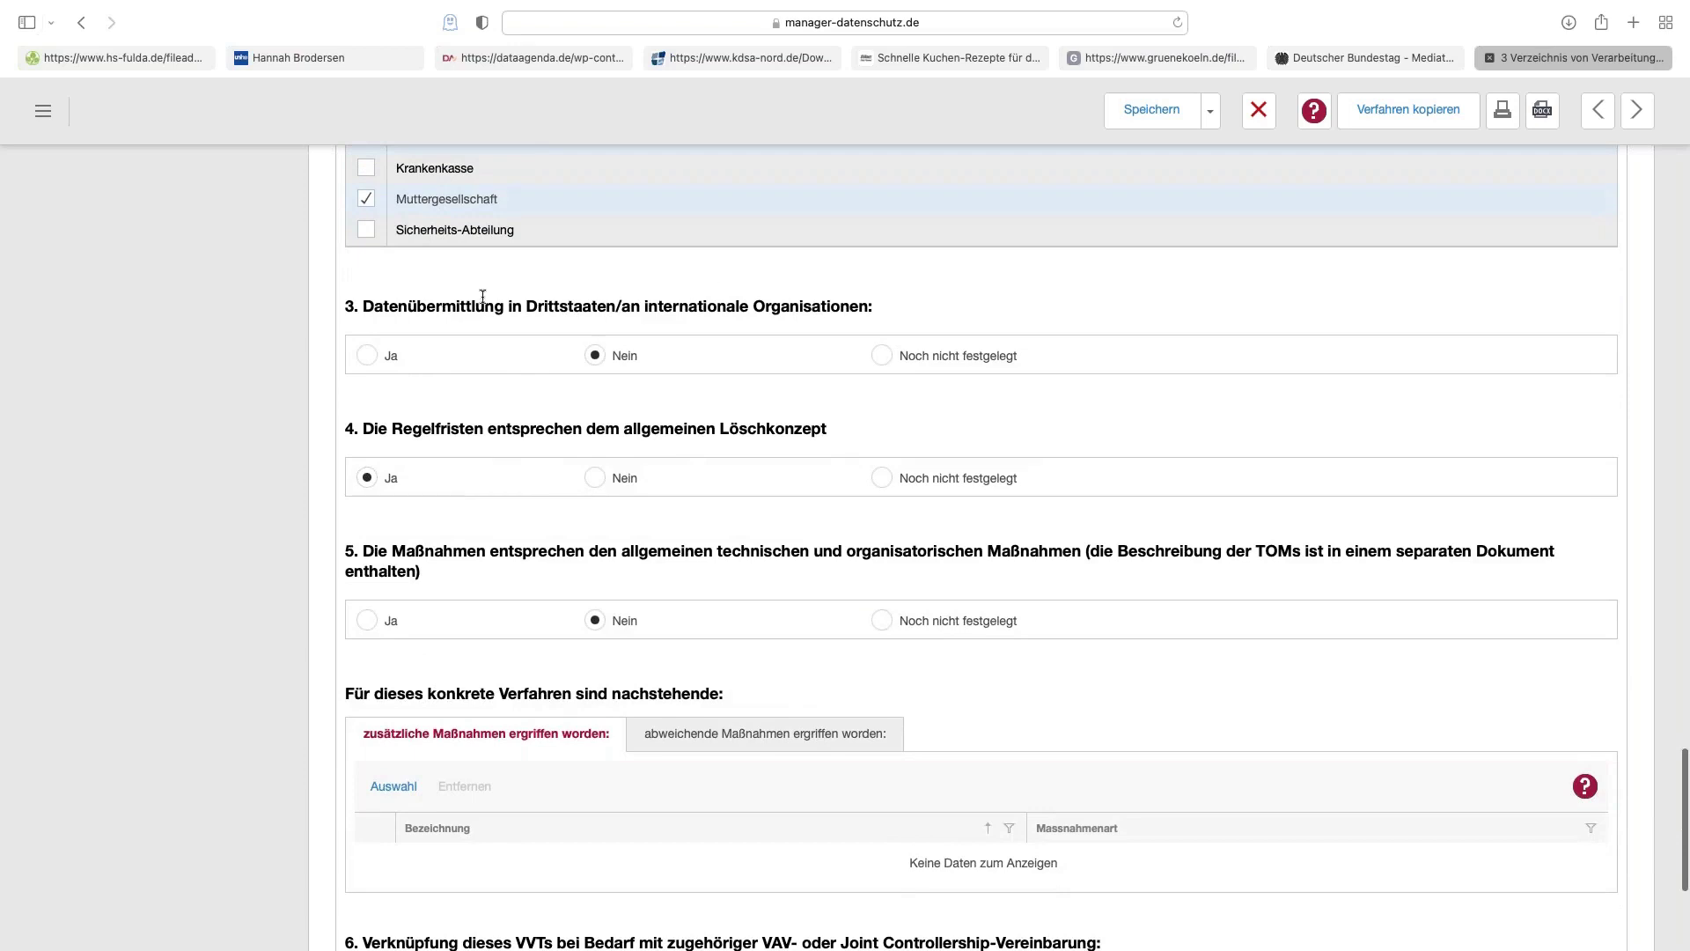
{"action": "left_click_drag", "start_coordinate": [364, 308], "coordinate": [506, 299]}
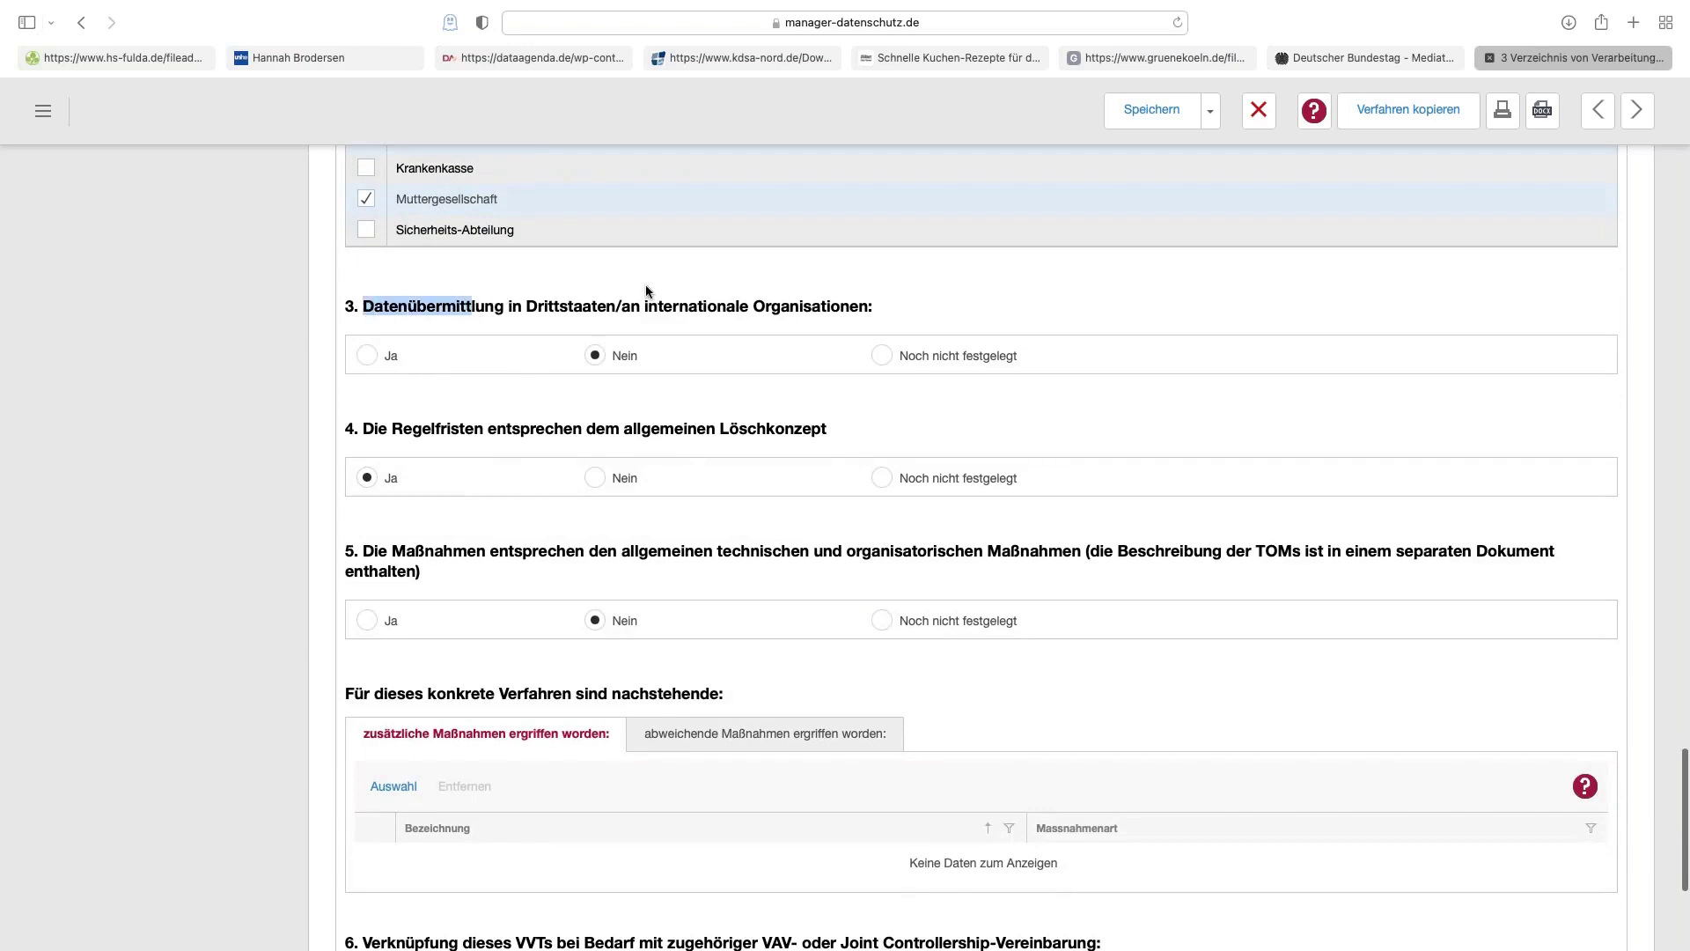
{"action": "left_click_drag", "start_coordinate": [621, 306], "coordinate": [872, 307]}
{"action": "left_click", "coordinate": [363, 310]}
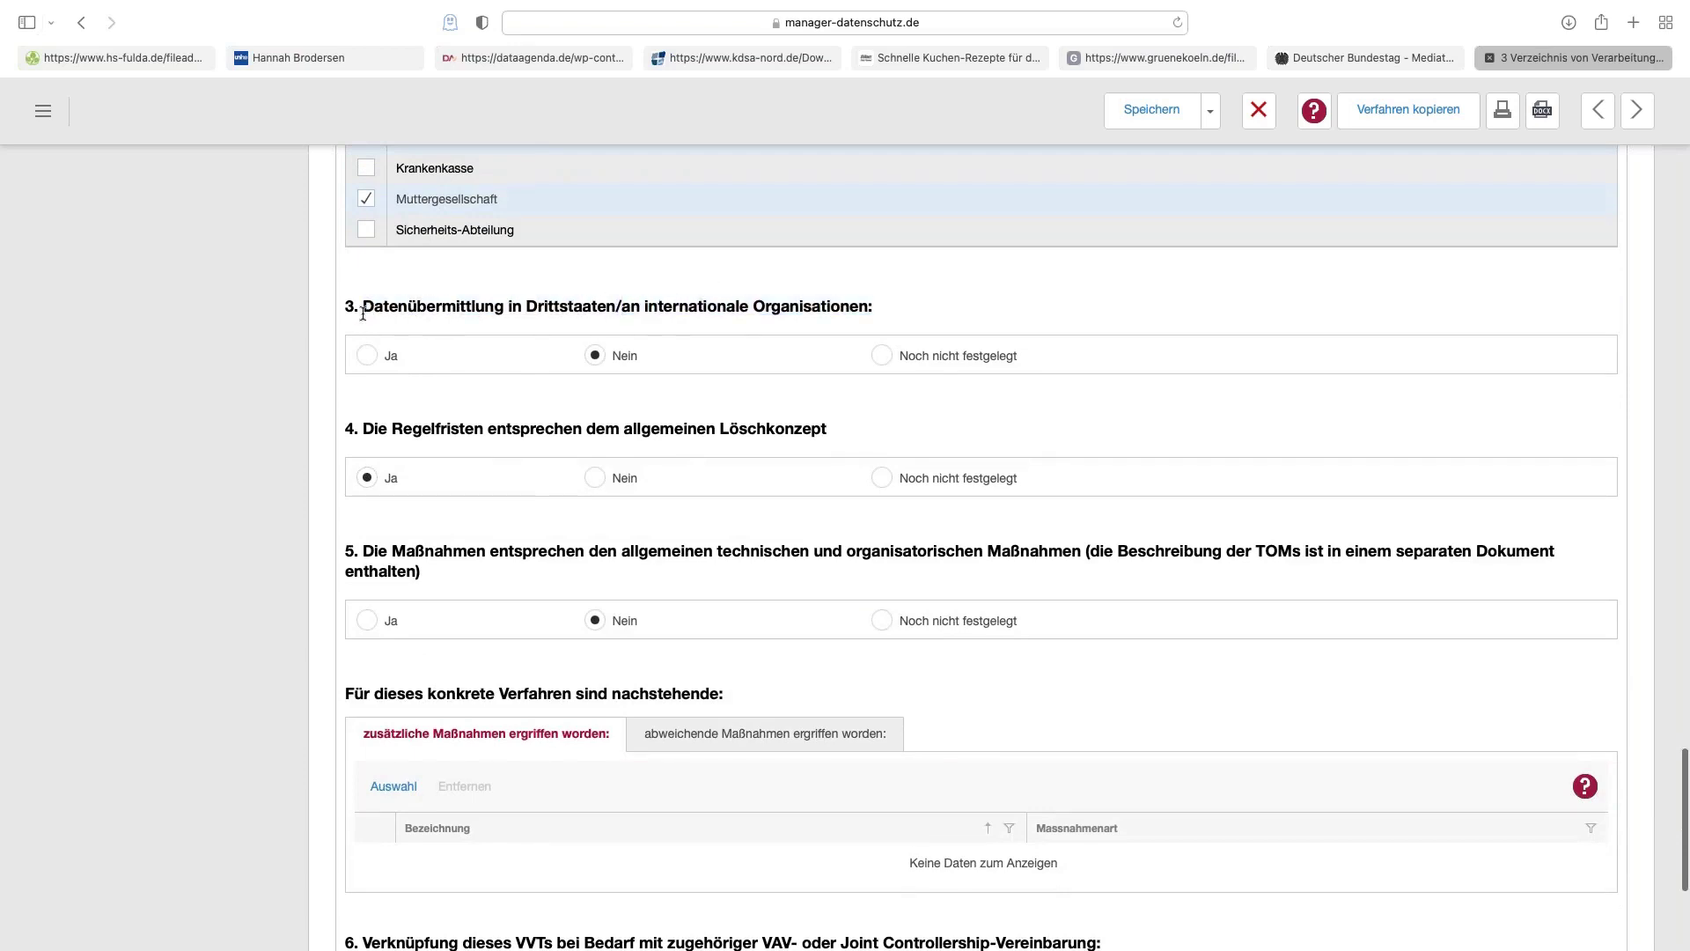
{"action": "left_click", "coordinate": [367, 354]}
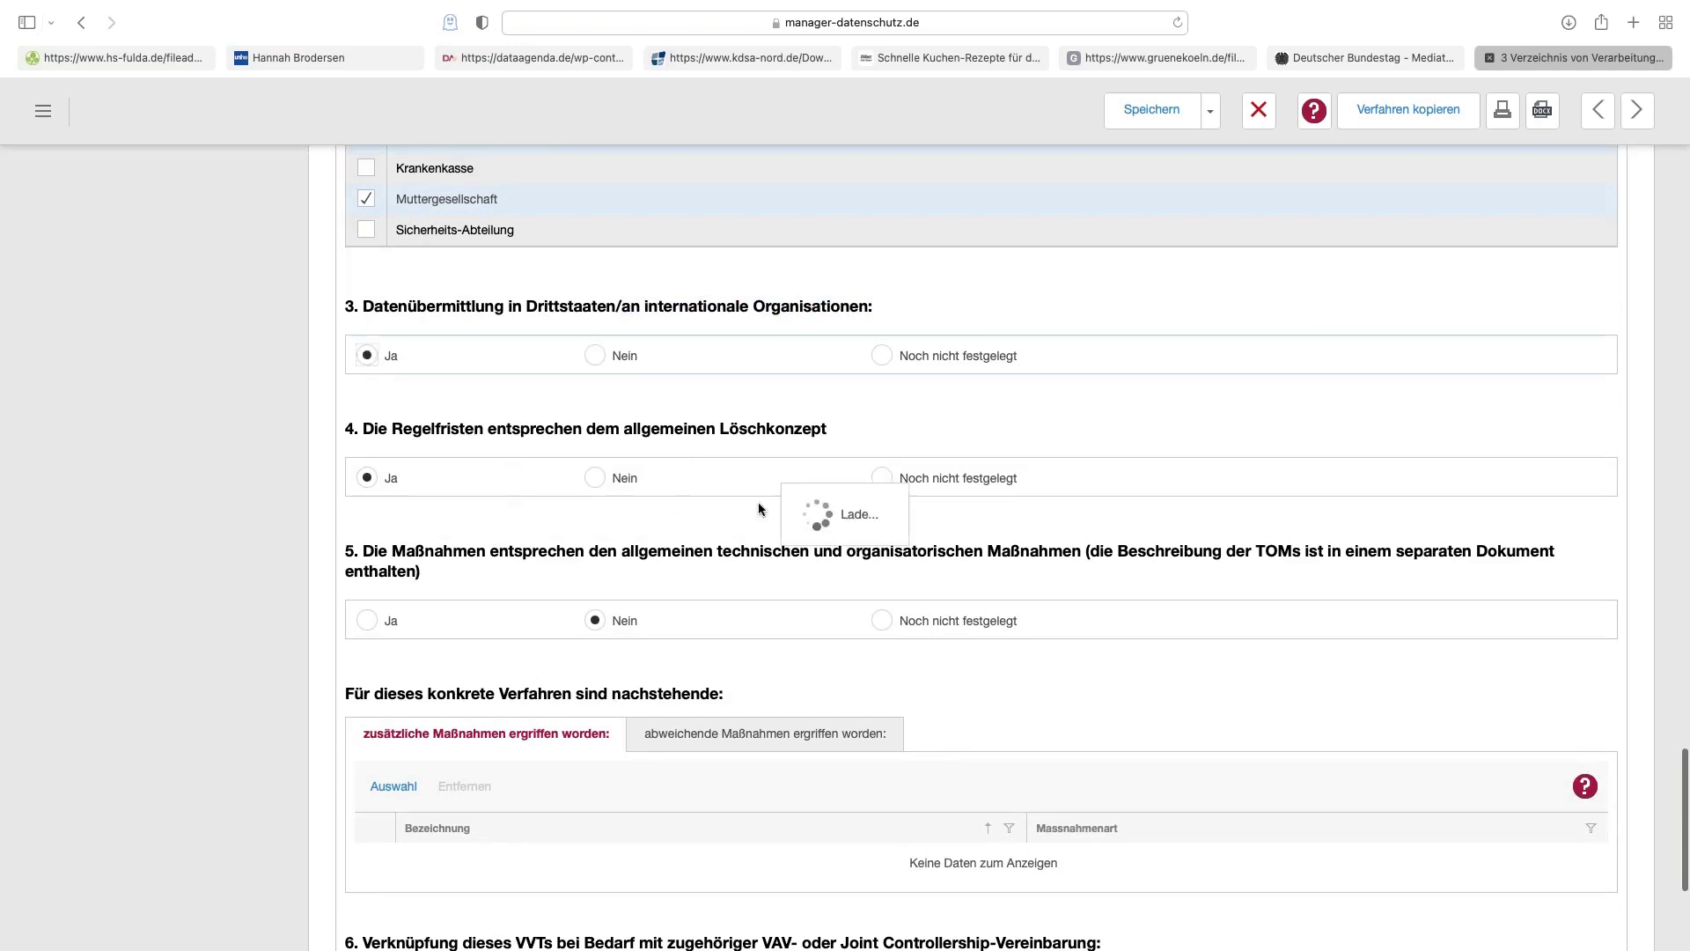
{"action": "scroll", "coordinate": [762, 509], "scroll_direction": "down", "scroll_amount": 2}
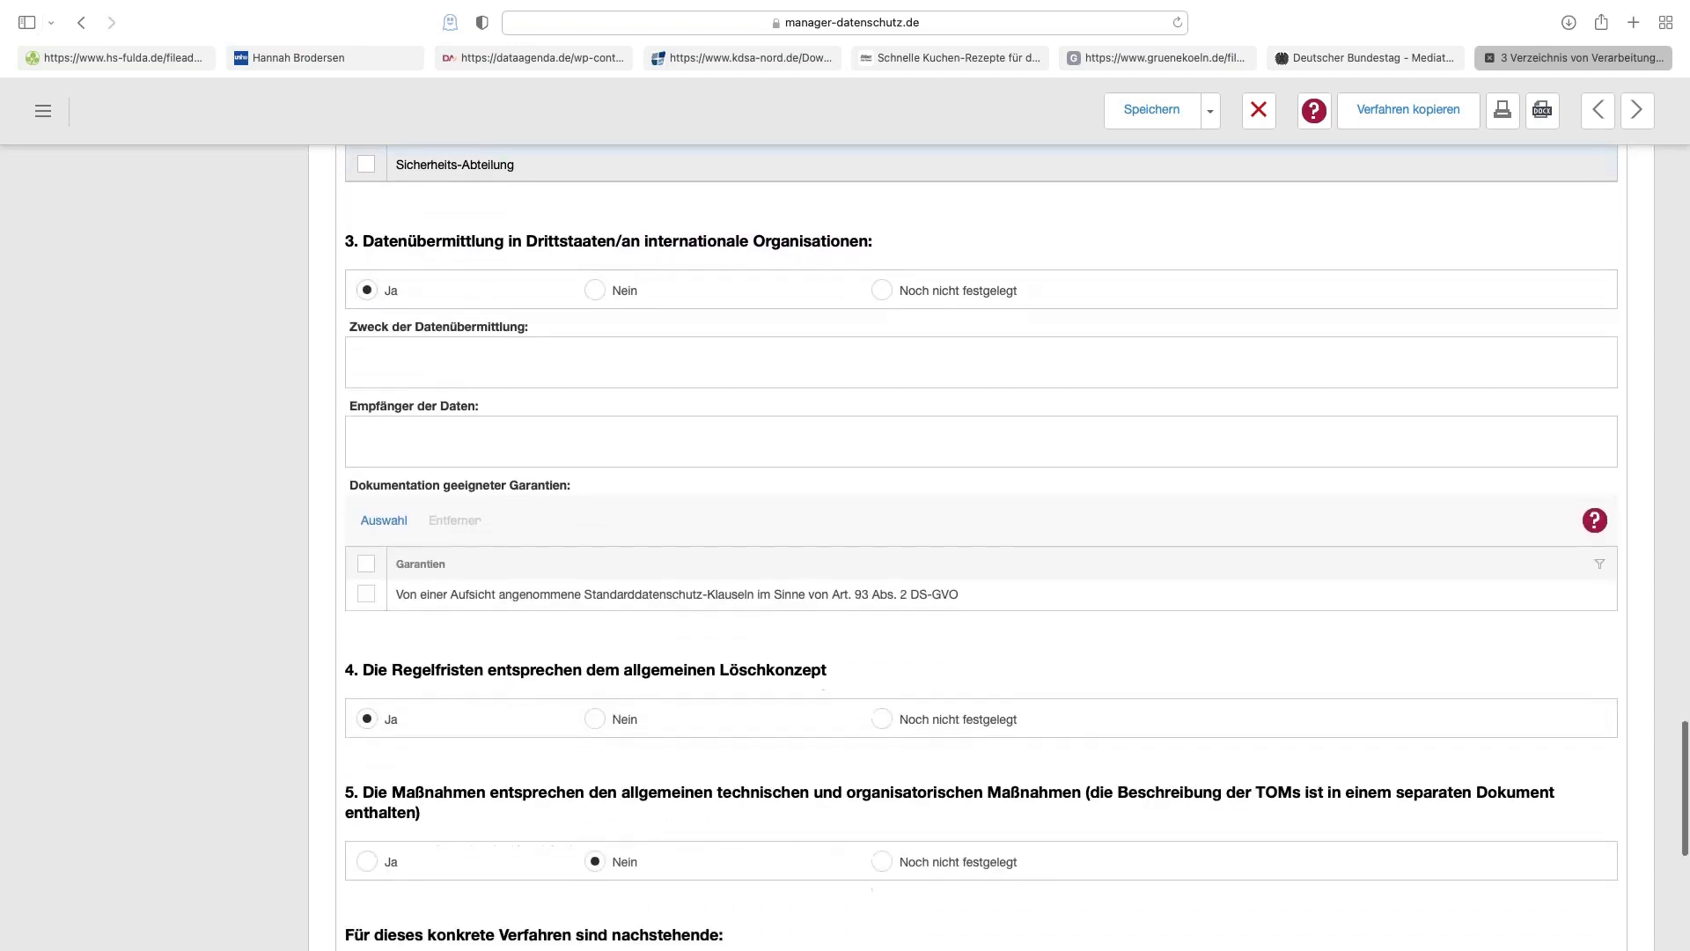
{"action": "scroll", "coordinate": [444, 564], "scroll_direction": "down", "scroll_amount": 1}
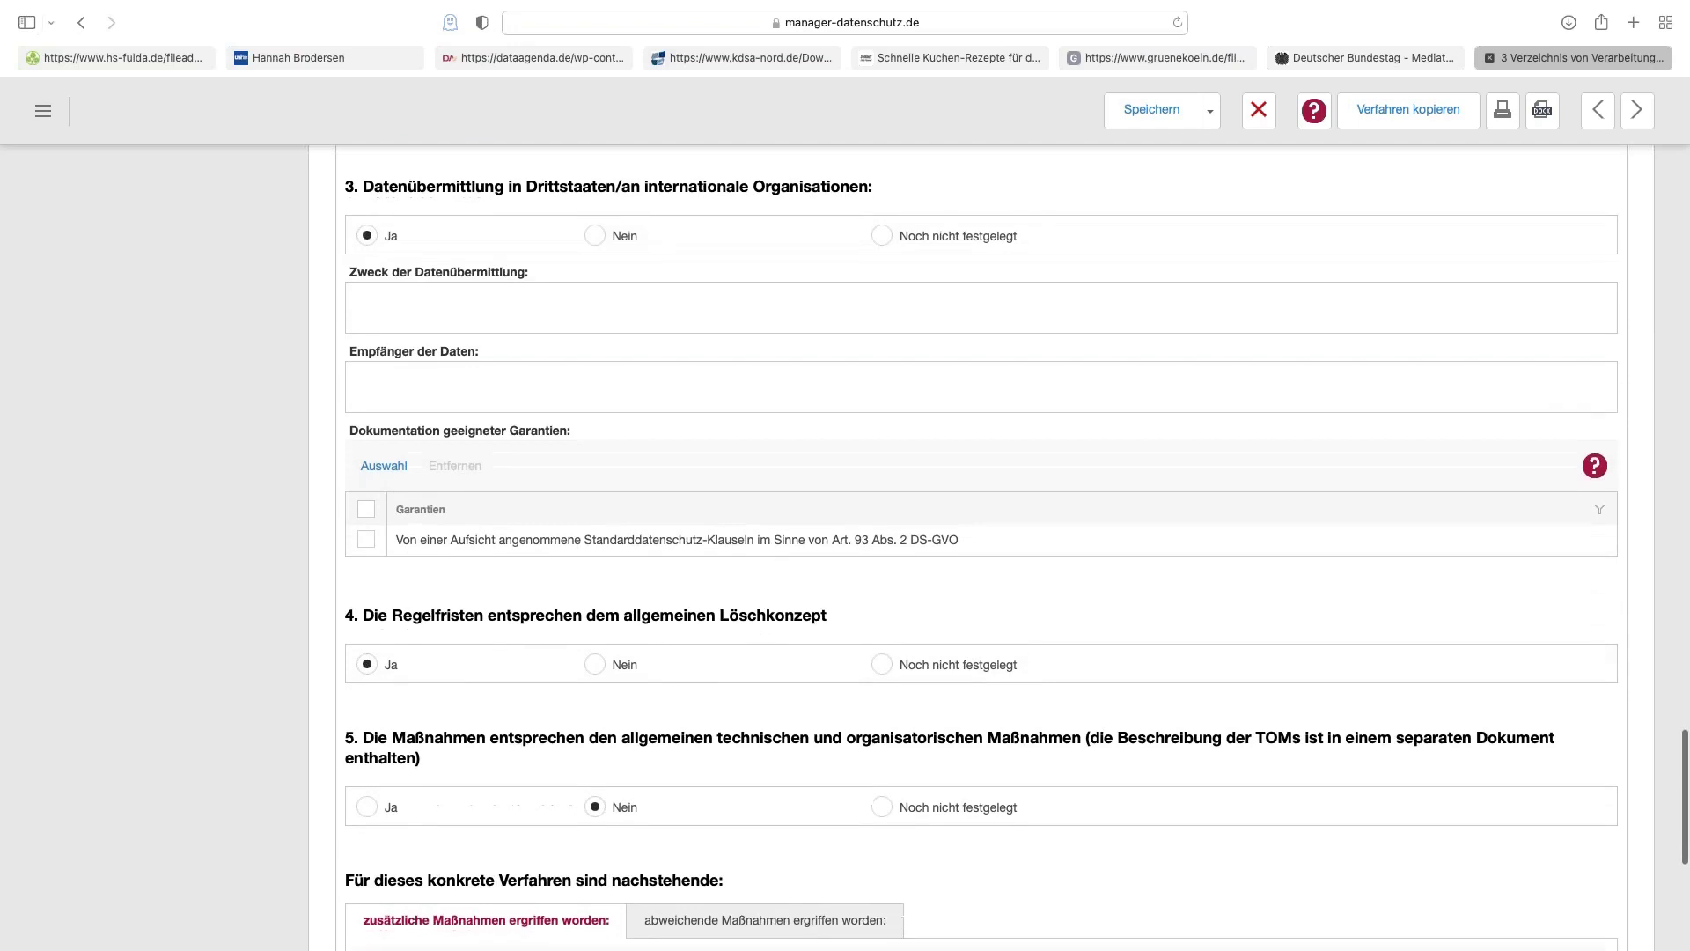
{"action": "left_click", "coordinate": [366, 537]}
{"action": "scroll", "coordinate": [539, 559], "scroll_direction": "down", "scroll_amount": 1}
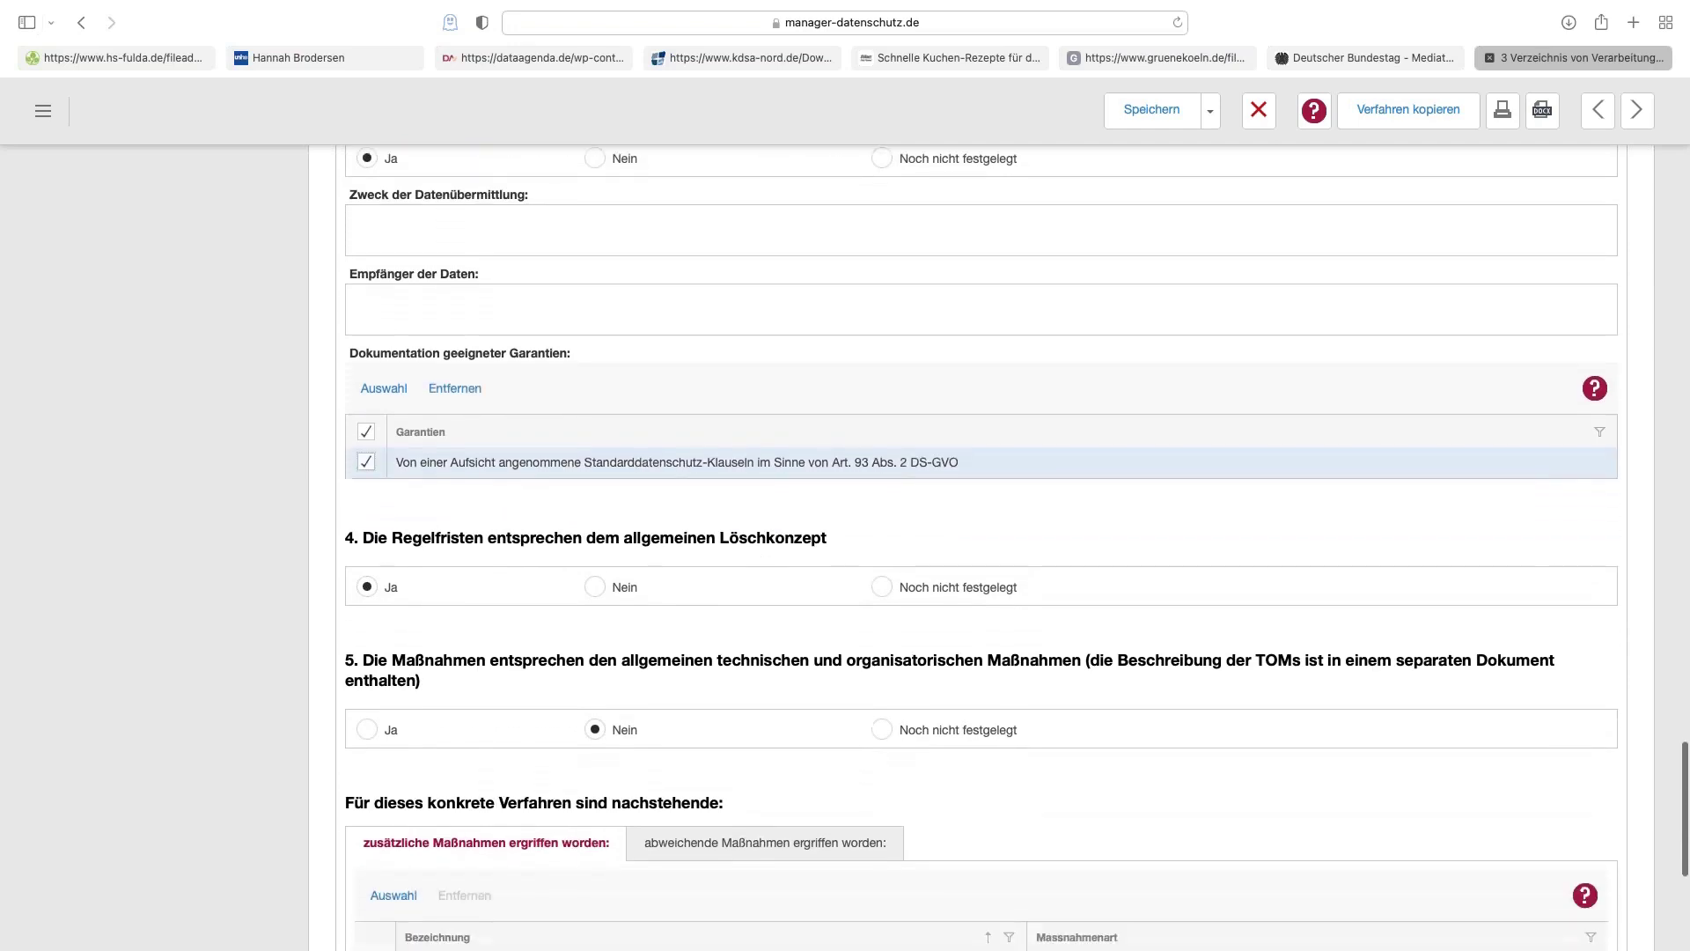
Set section 4, whether the standard periods match the general deletion concept, to Nein
{"action": "scroll", "coordinate": [533, 559], "scroll_direction": "down", "scroll_amount": 3}
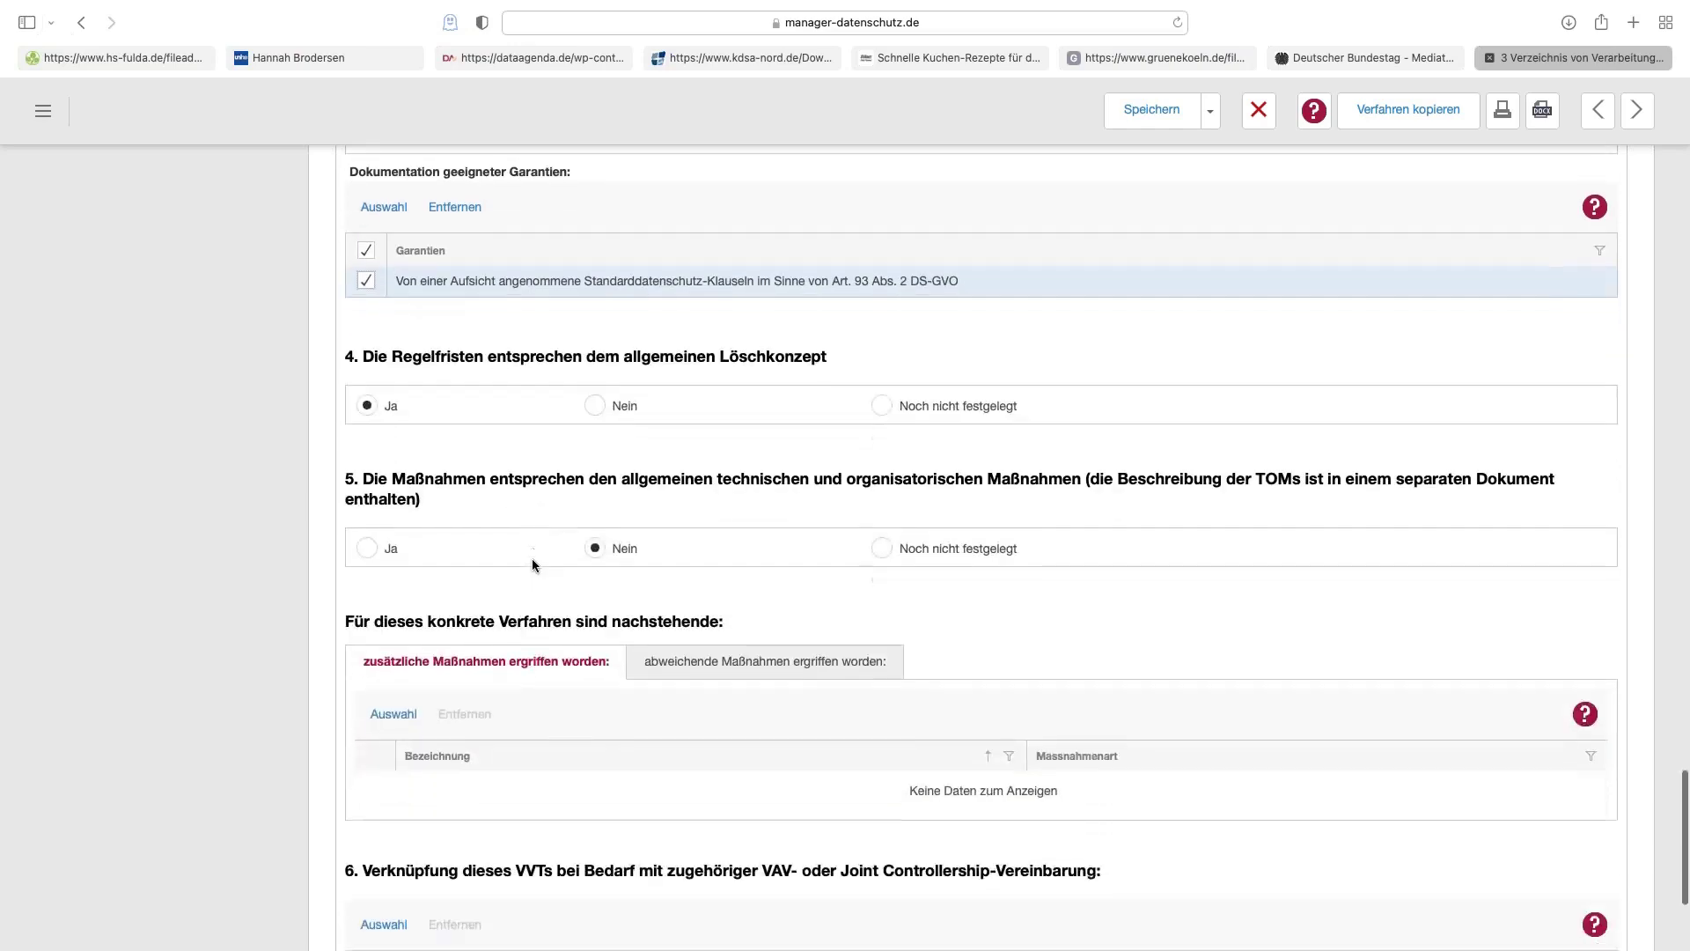
{"action": "scroll", "coordinate": [776, 345], "scroll_direction": "up", "scroll_amount": 20}
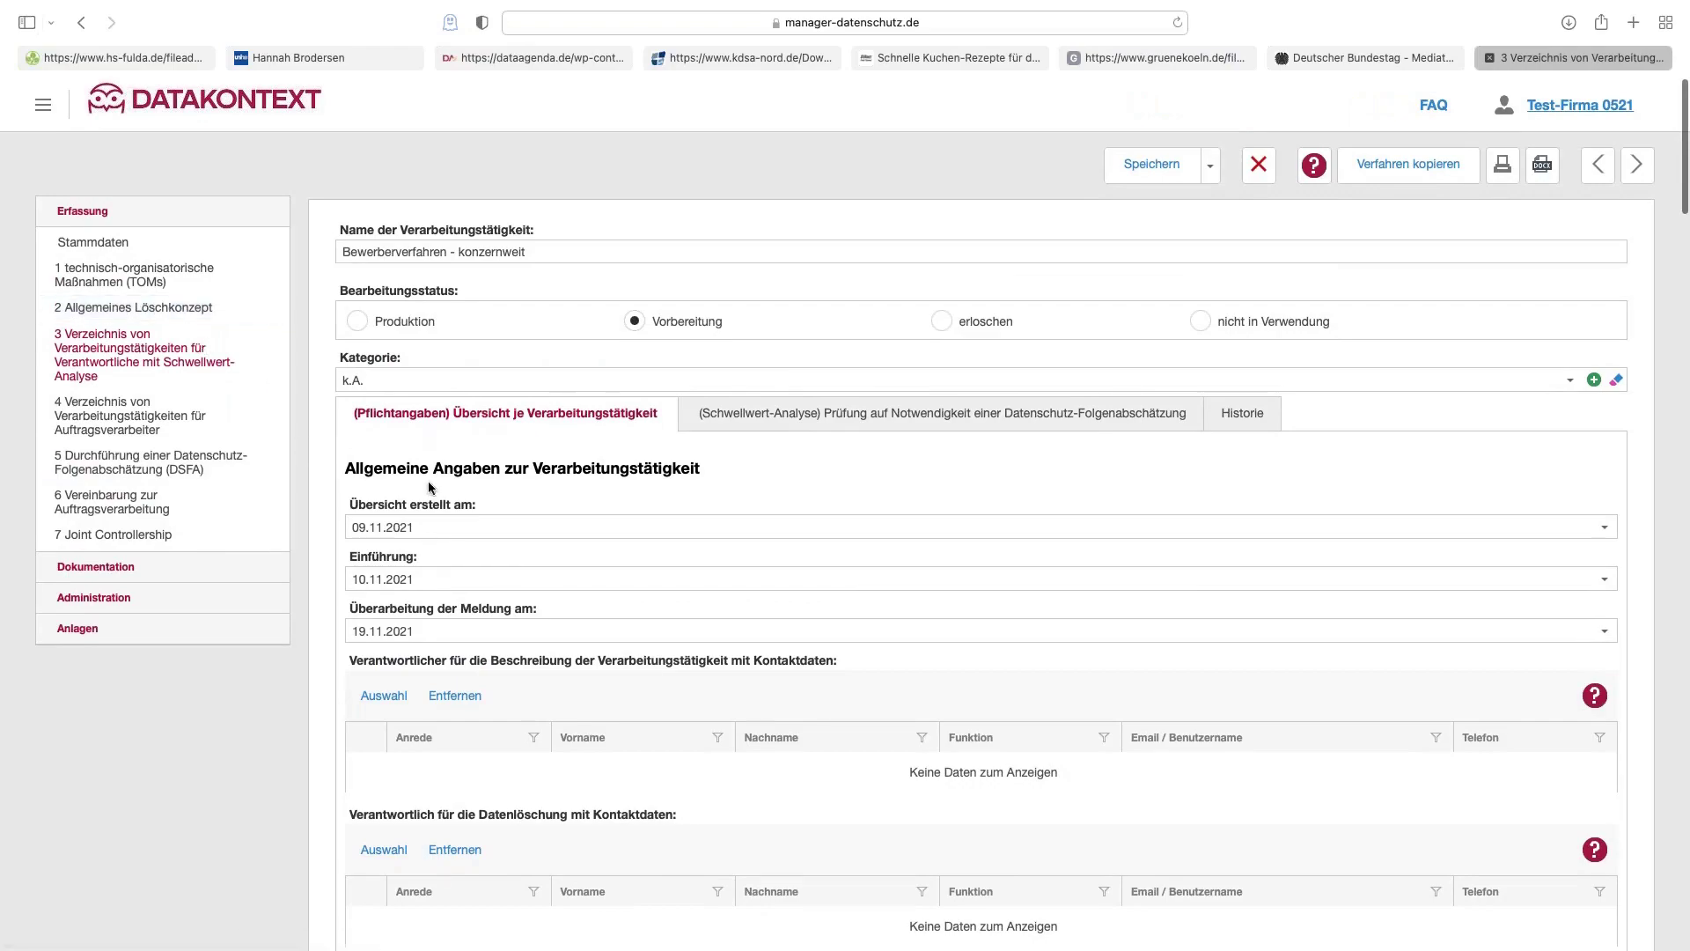
{"action": "scroll", "coordinate": [426, 485], "scroll_direction": "down", "scroll_amount": 15}
{"action": "scroll", "coordinate": [439, 480], "scroll_direction": "down", "scroll_amount": 15}
{"action": "scroll", "coordinate": [417, 498], "scroll_direction": "down", "scroll_amount": 5}
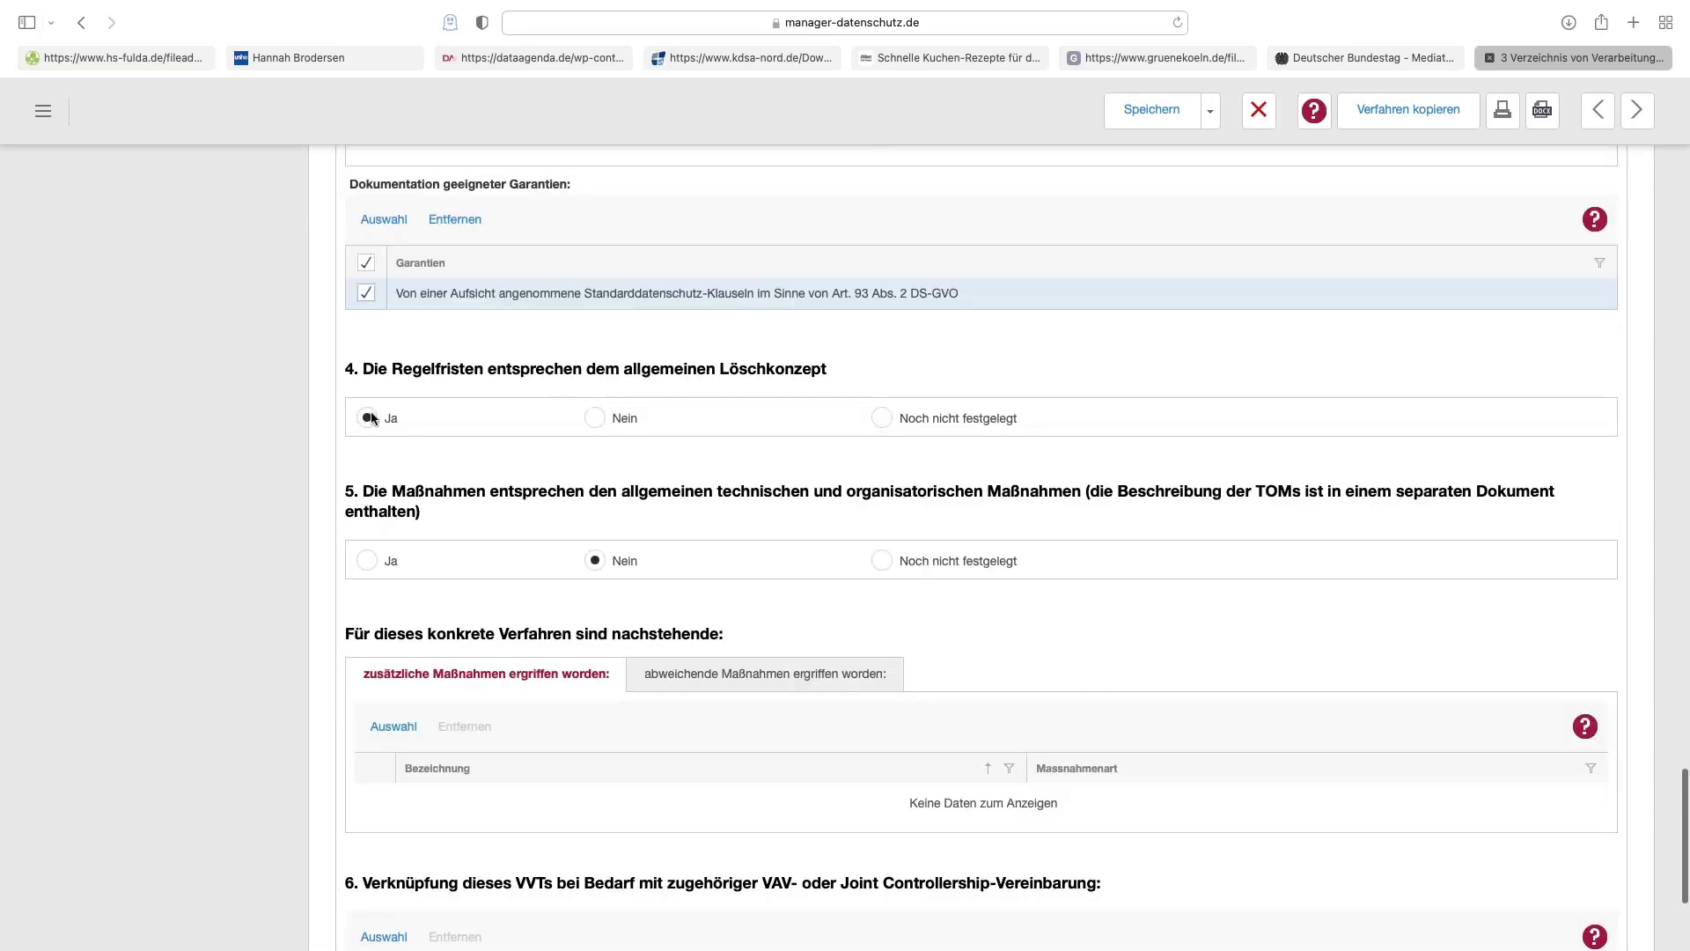
{"action": "left_click", "coordinate": [598, 419]}
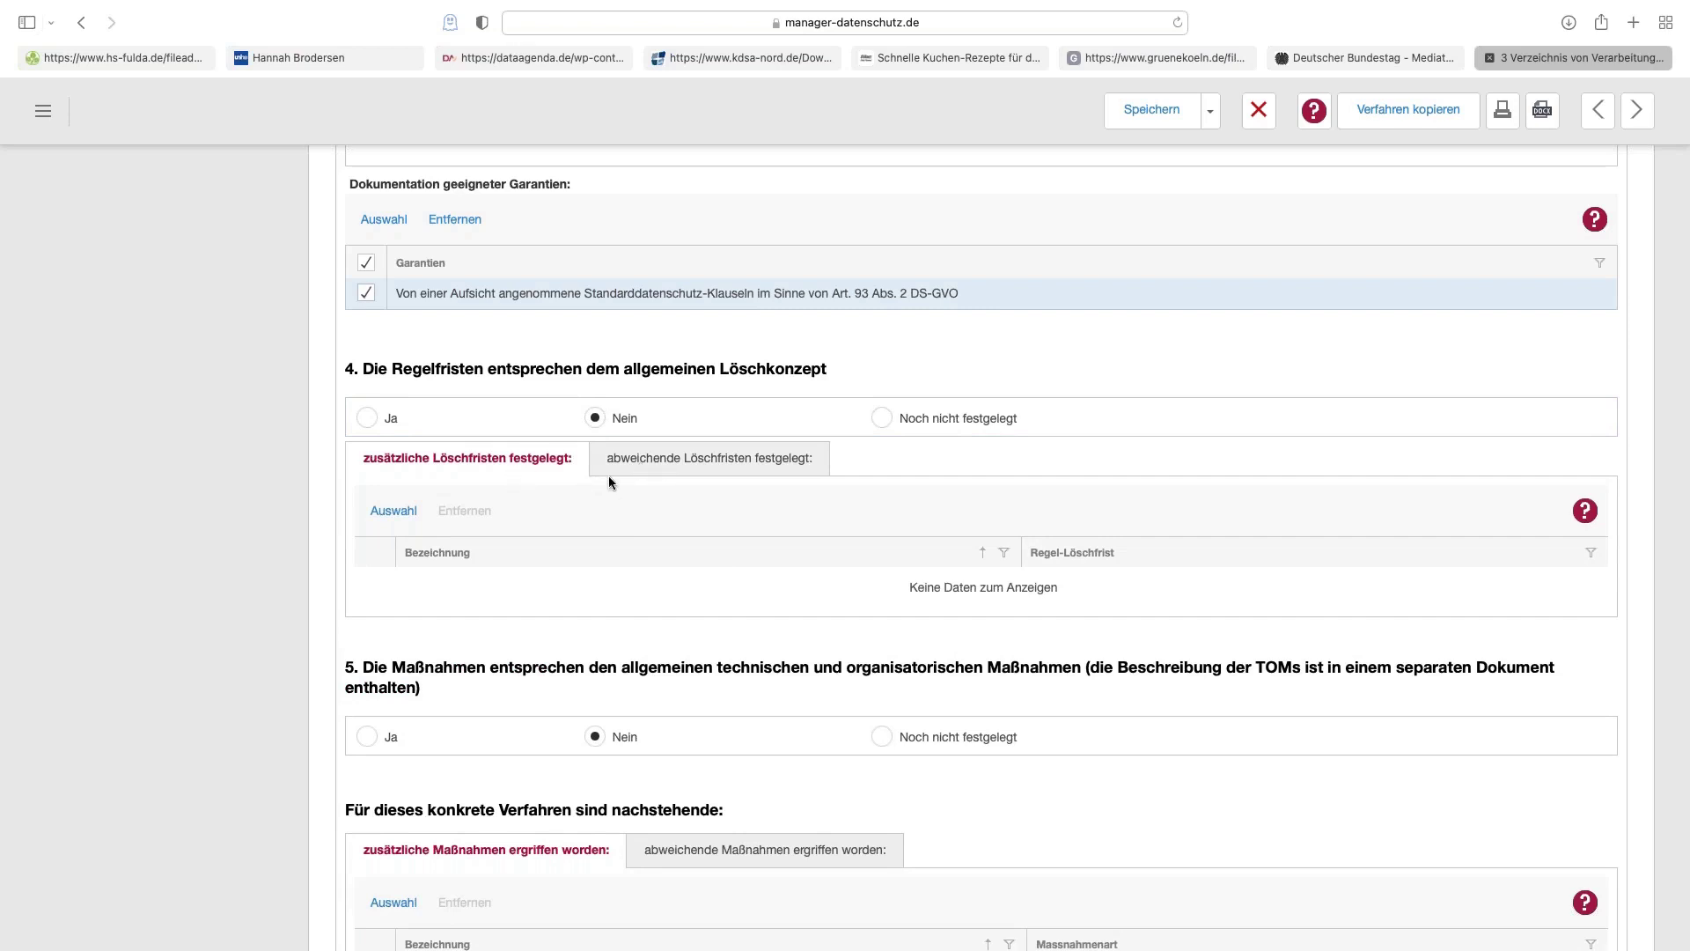
Set section 5, whether the measures match the general technical and organisational measures, to Ja
{"action": "scroll", "coordinate": [533, 602], "scroll_direction": "down", "scroll_amount": 5}
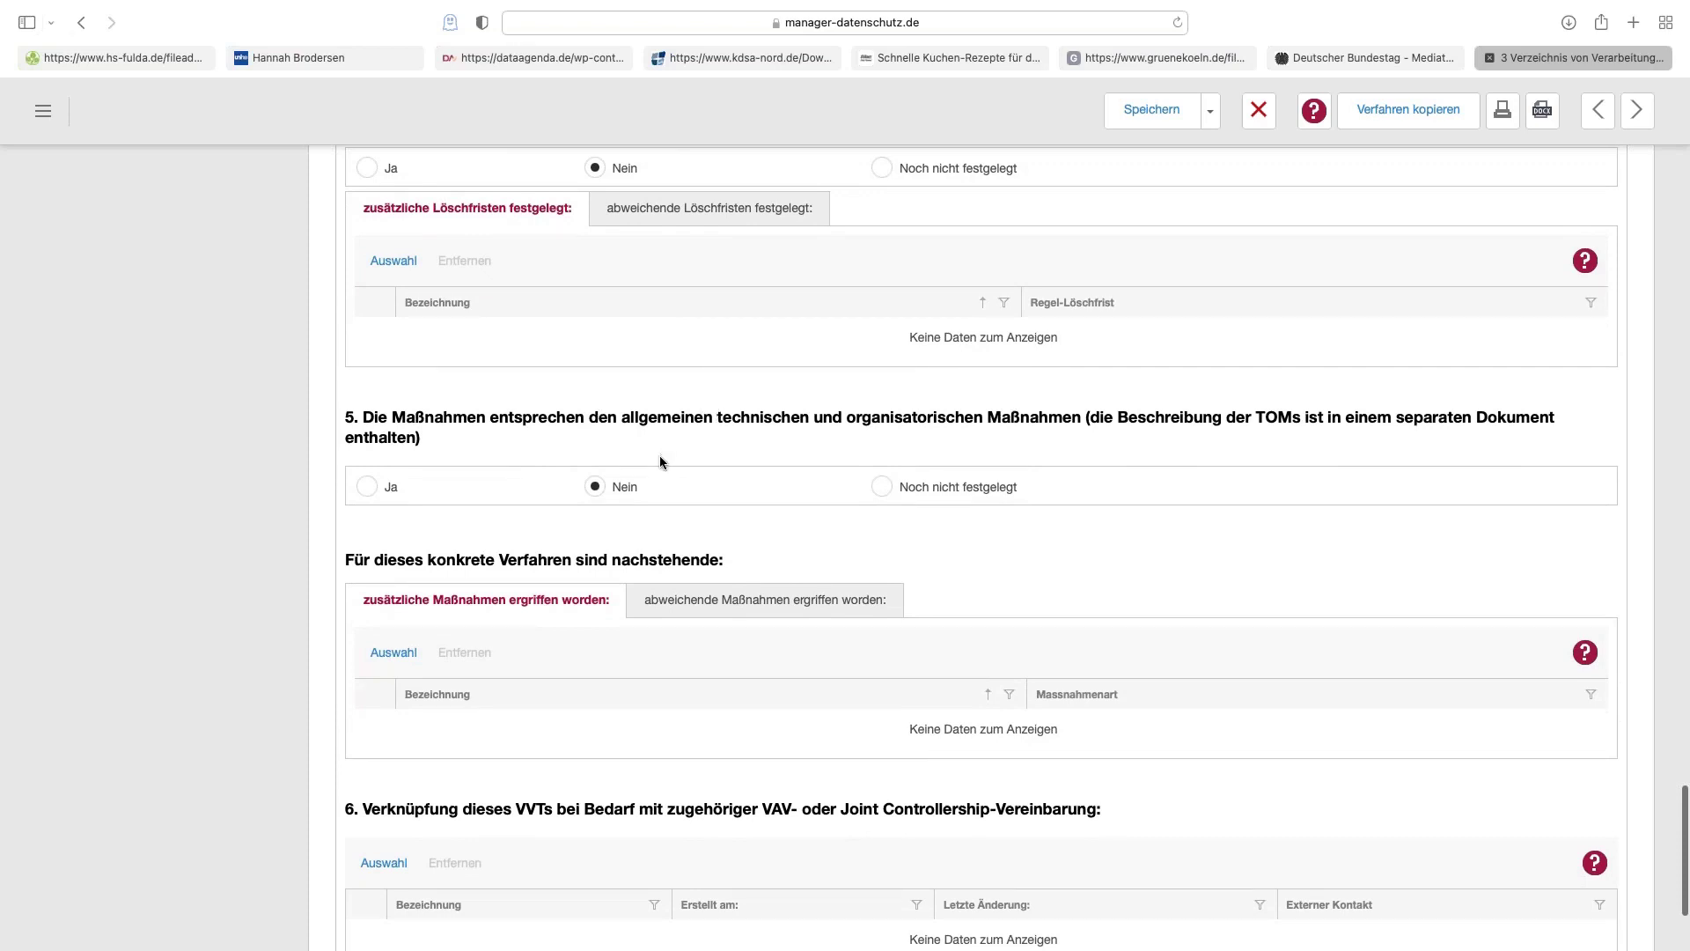
{"action": "scroll", "coordinate": [658, 456], "scroll_direction": "down", "scroll_amount": 2}
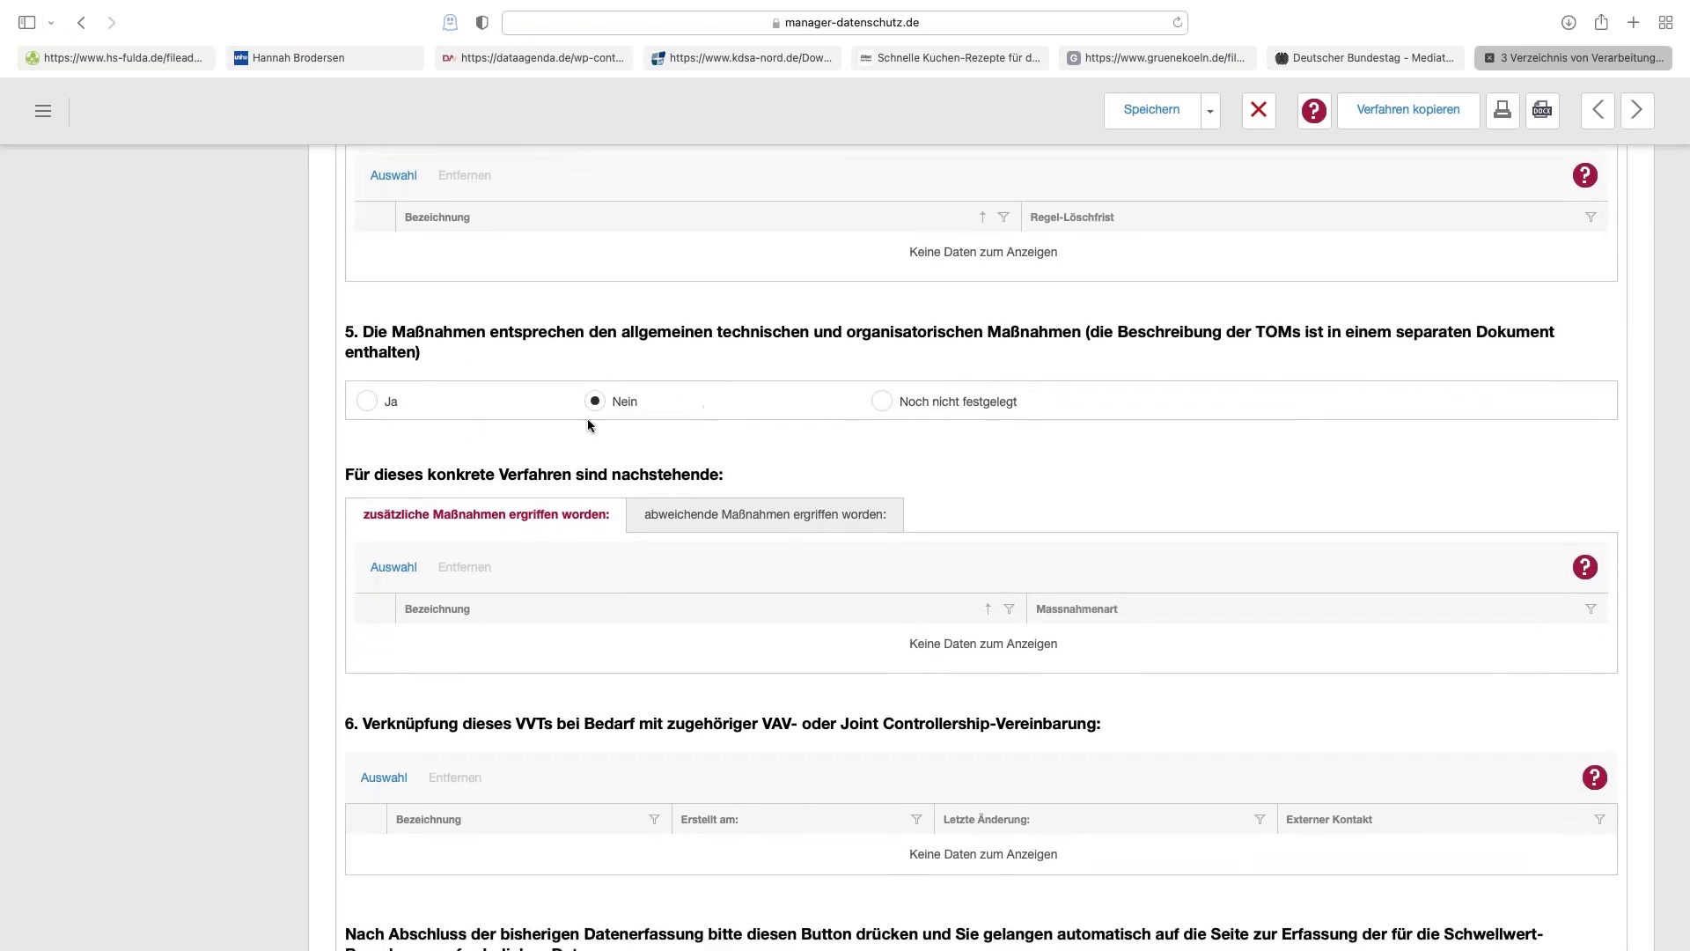
{"action": "left_click", "coordinate": [387, 401]}
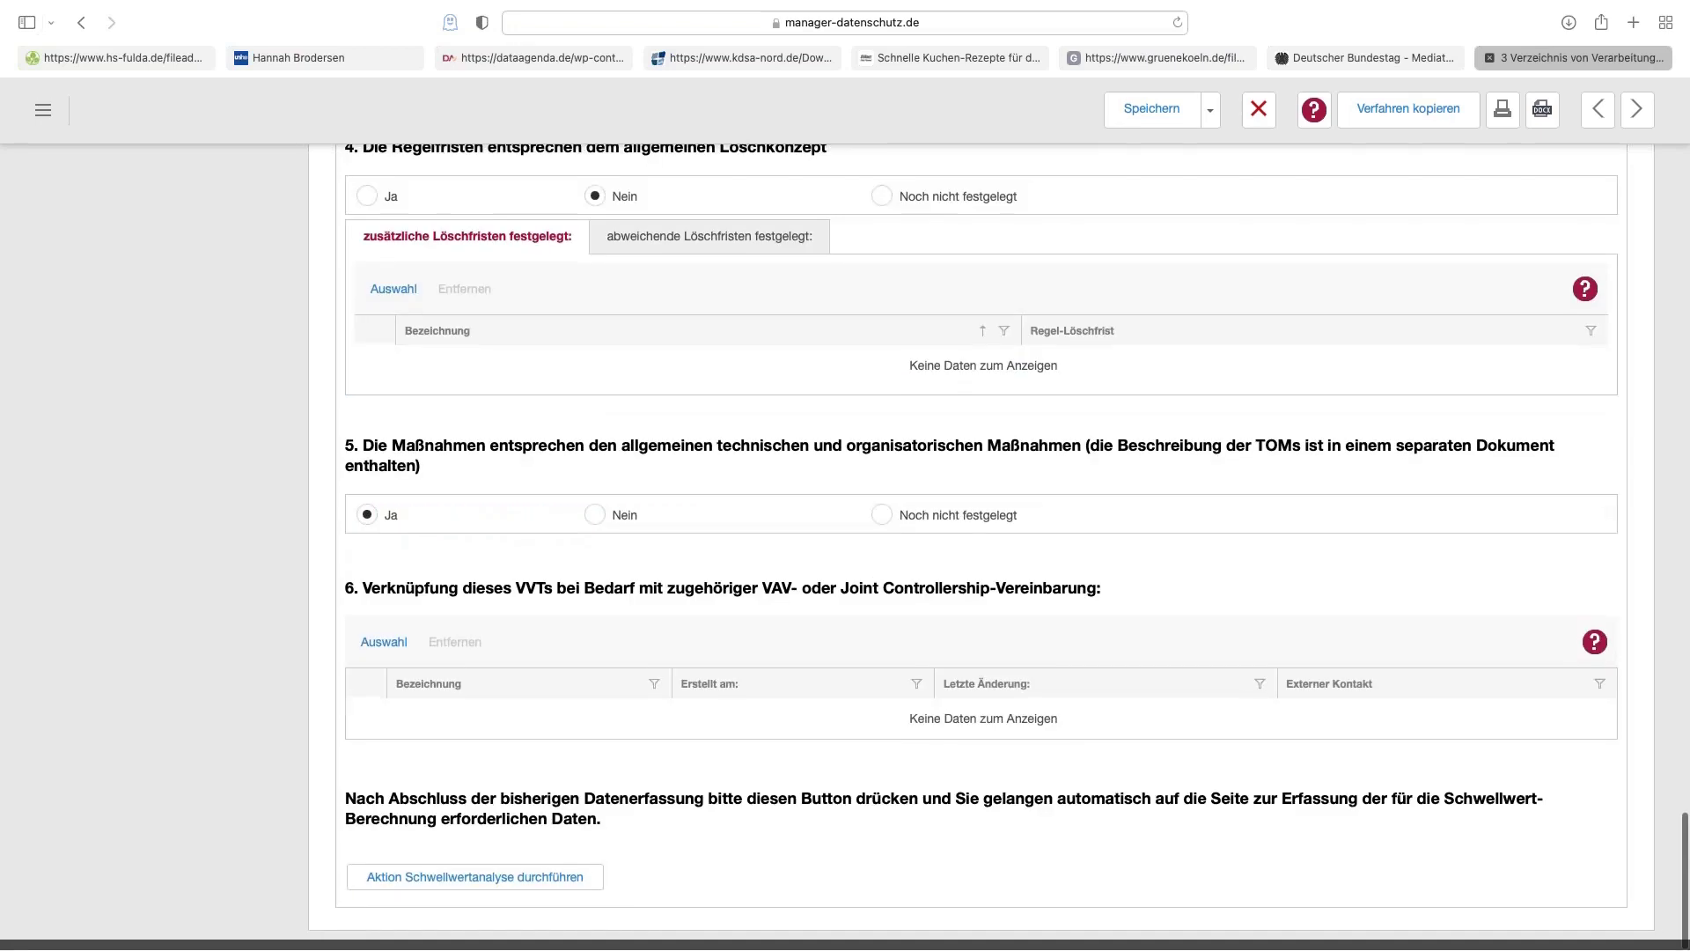
Start the threshold analysis for the processing activity and review the answers from the Black-/White-List check through question 2.6
{"action": "left_click", "coordinate": [535, 881]}
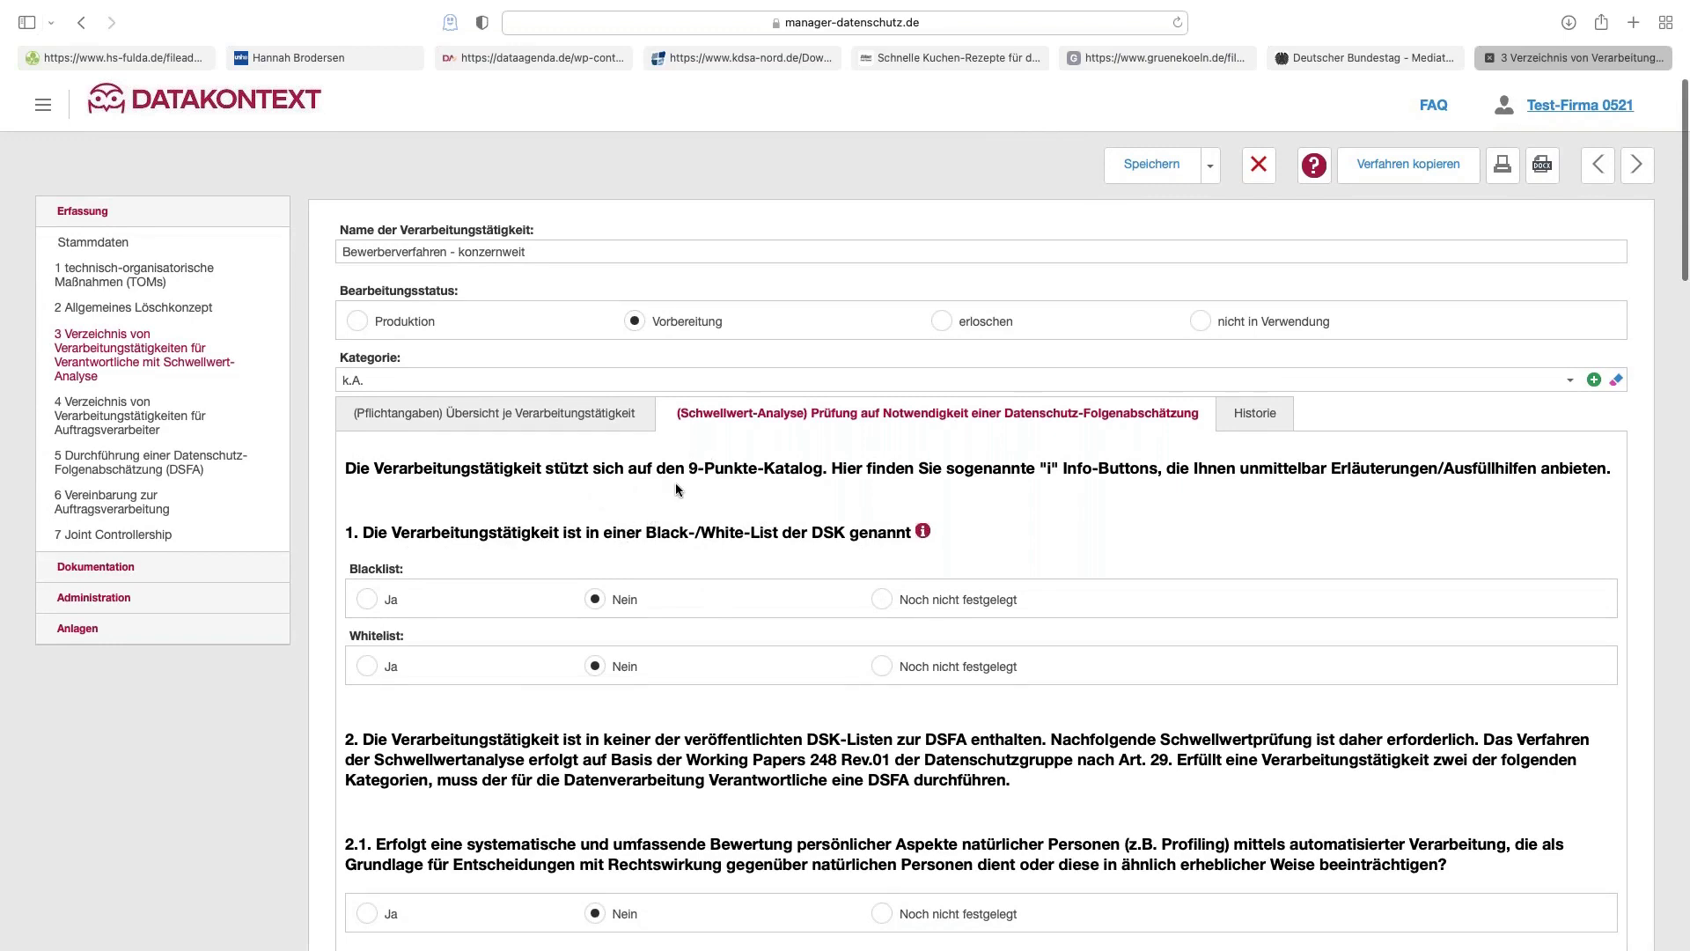
{"action": "scroll", "coordinate": [675, 482], "scroll_direction": "down", "scroll_amount": 2}
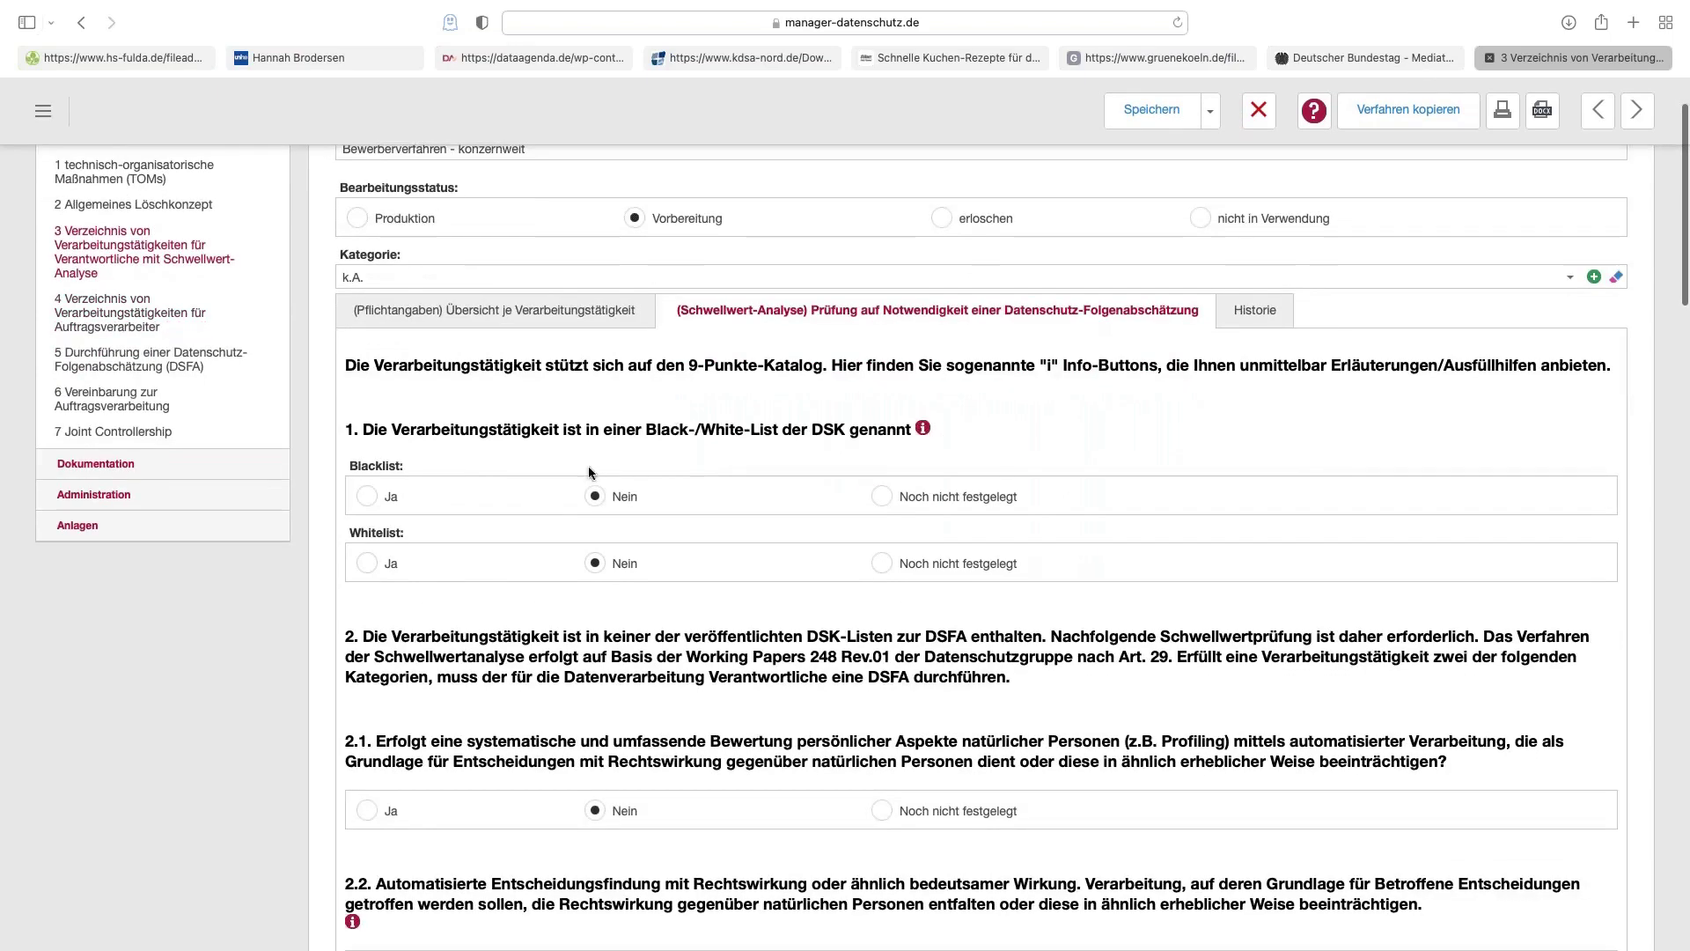
{"action": "scroll", "coordinate": [578, 421], "scroll_direction": "down", "scroll_amount": 1}
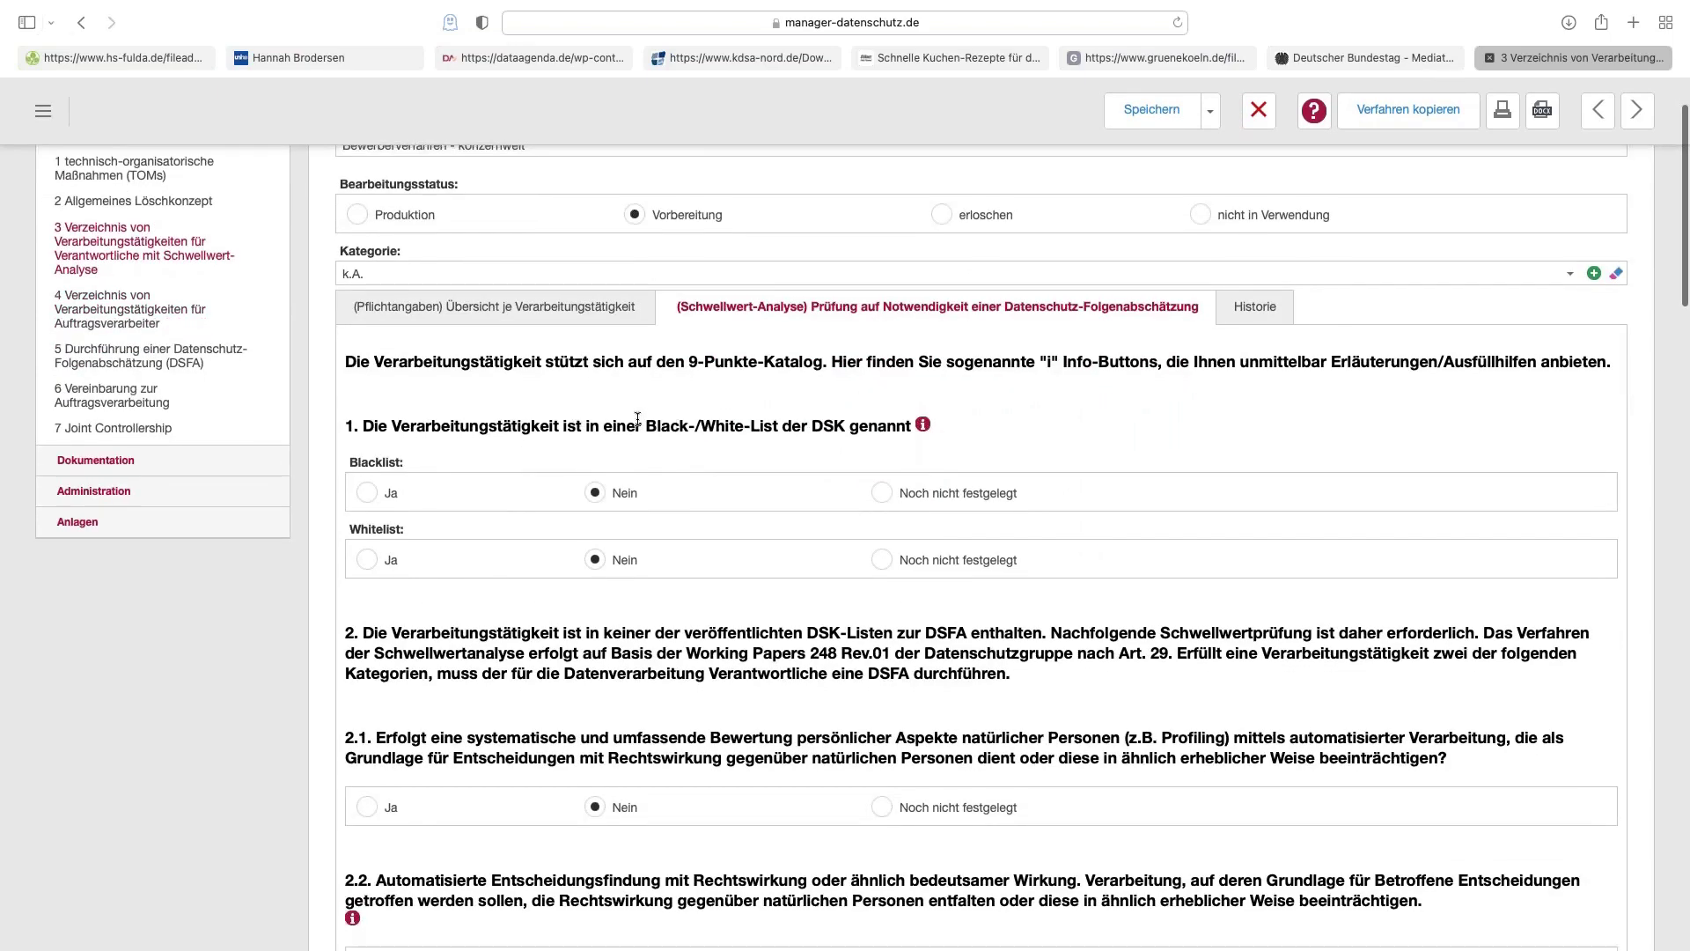
{"action": "scroll", "coordinate": [537, 370], "scroll_direction": "down", "scroll_amount": 4}
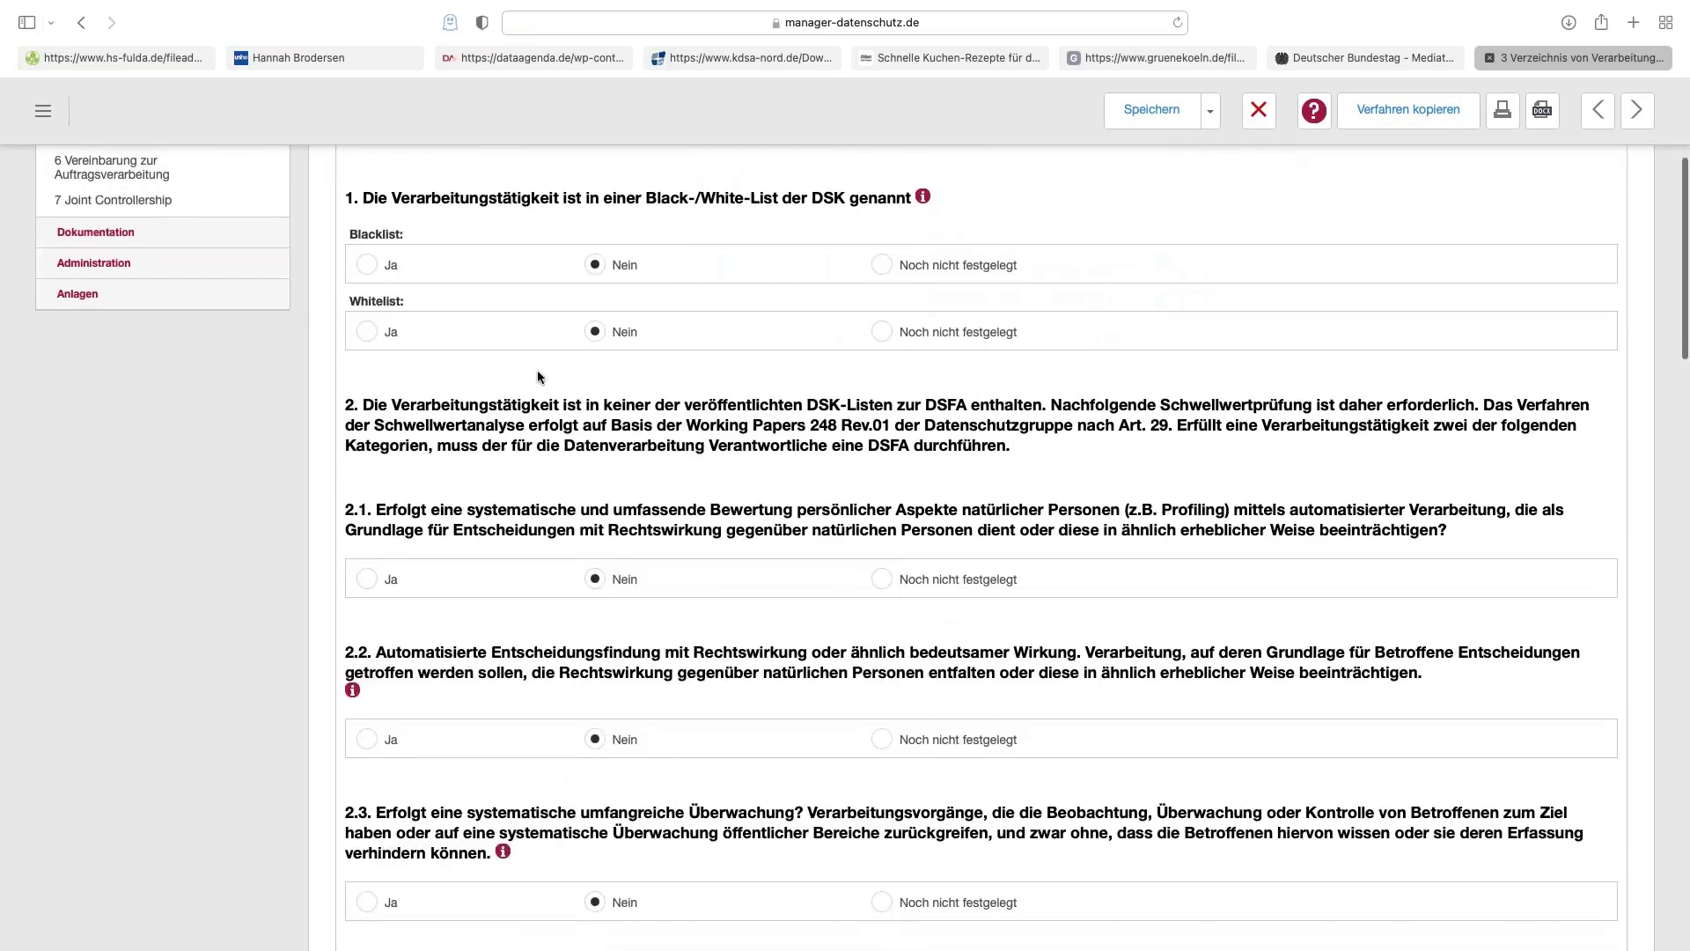
{"action": "scroll", "coordinate": [537, 370], "scroll_direction": "down", "scroll_amount": 1}
{"action": "scroll", "coordinate": [620, 532], "scroll_direction": "down", "scroll_amount": 1}
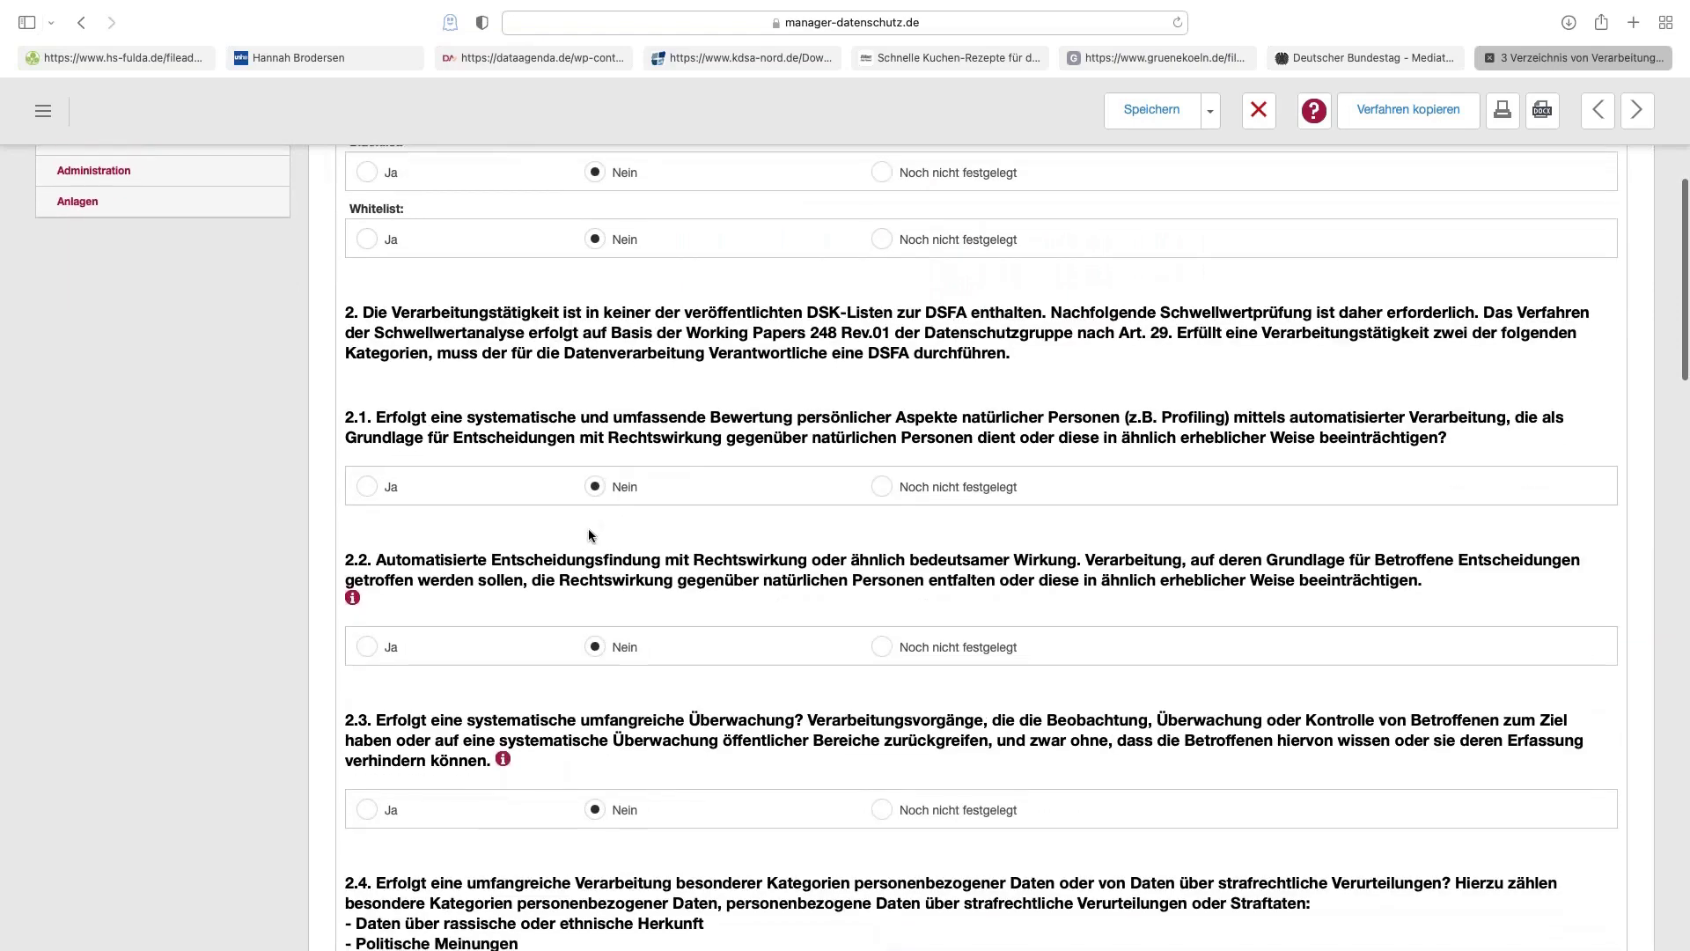
{"action": "scroll", "coordinate": [661, 537], "scroll_direction": "down", "scroll_amount": 4}
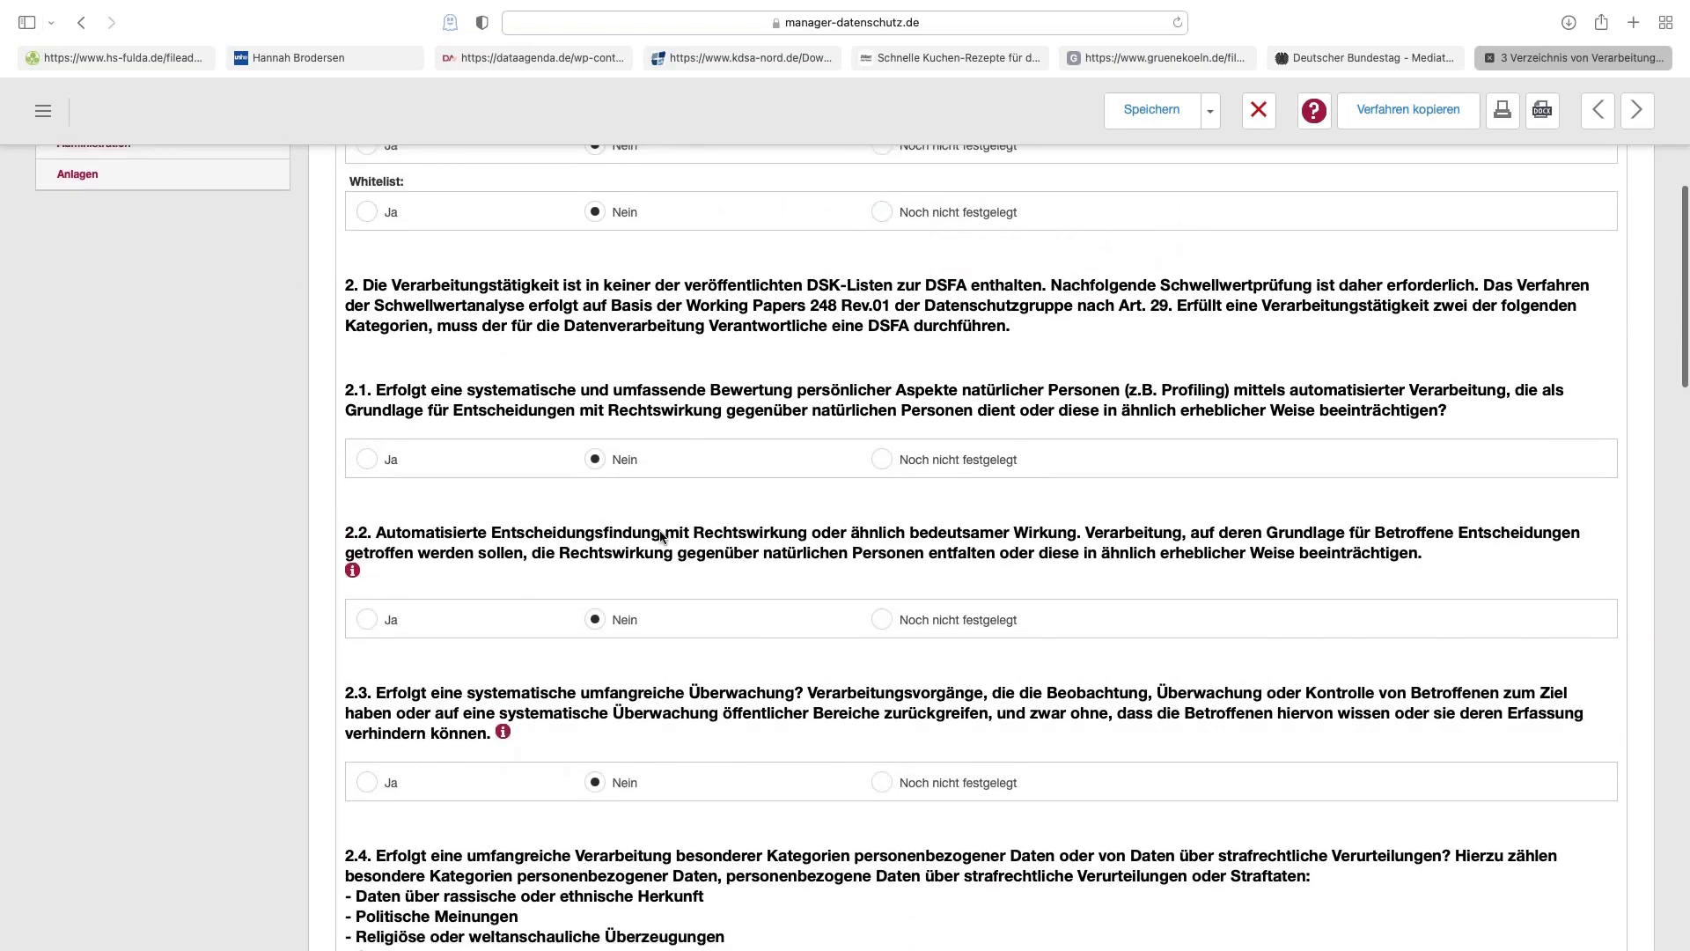
{"action": "scroll", "coordinate": [1017, 546], "scroll_direction": "down", "scroll_amount": 2}
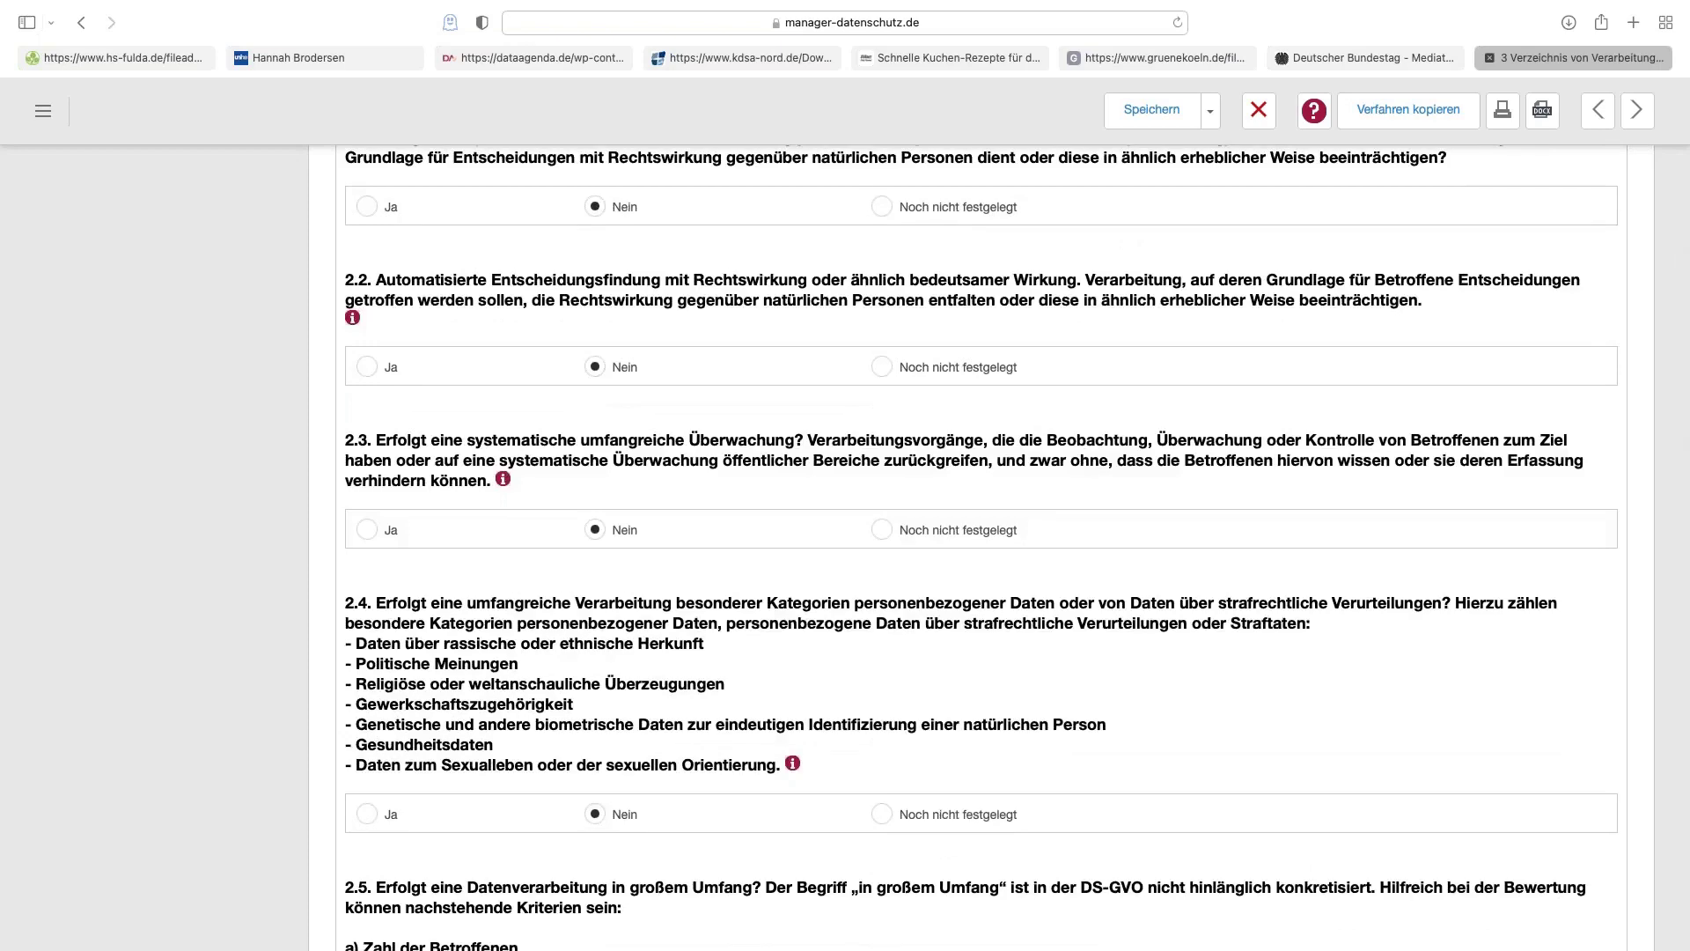
{"action": "scroll", "coordinate": [660, 551], "scroll_direction": "down", "scroll_amount": 2}
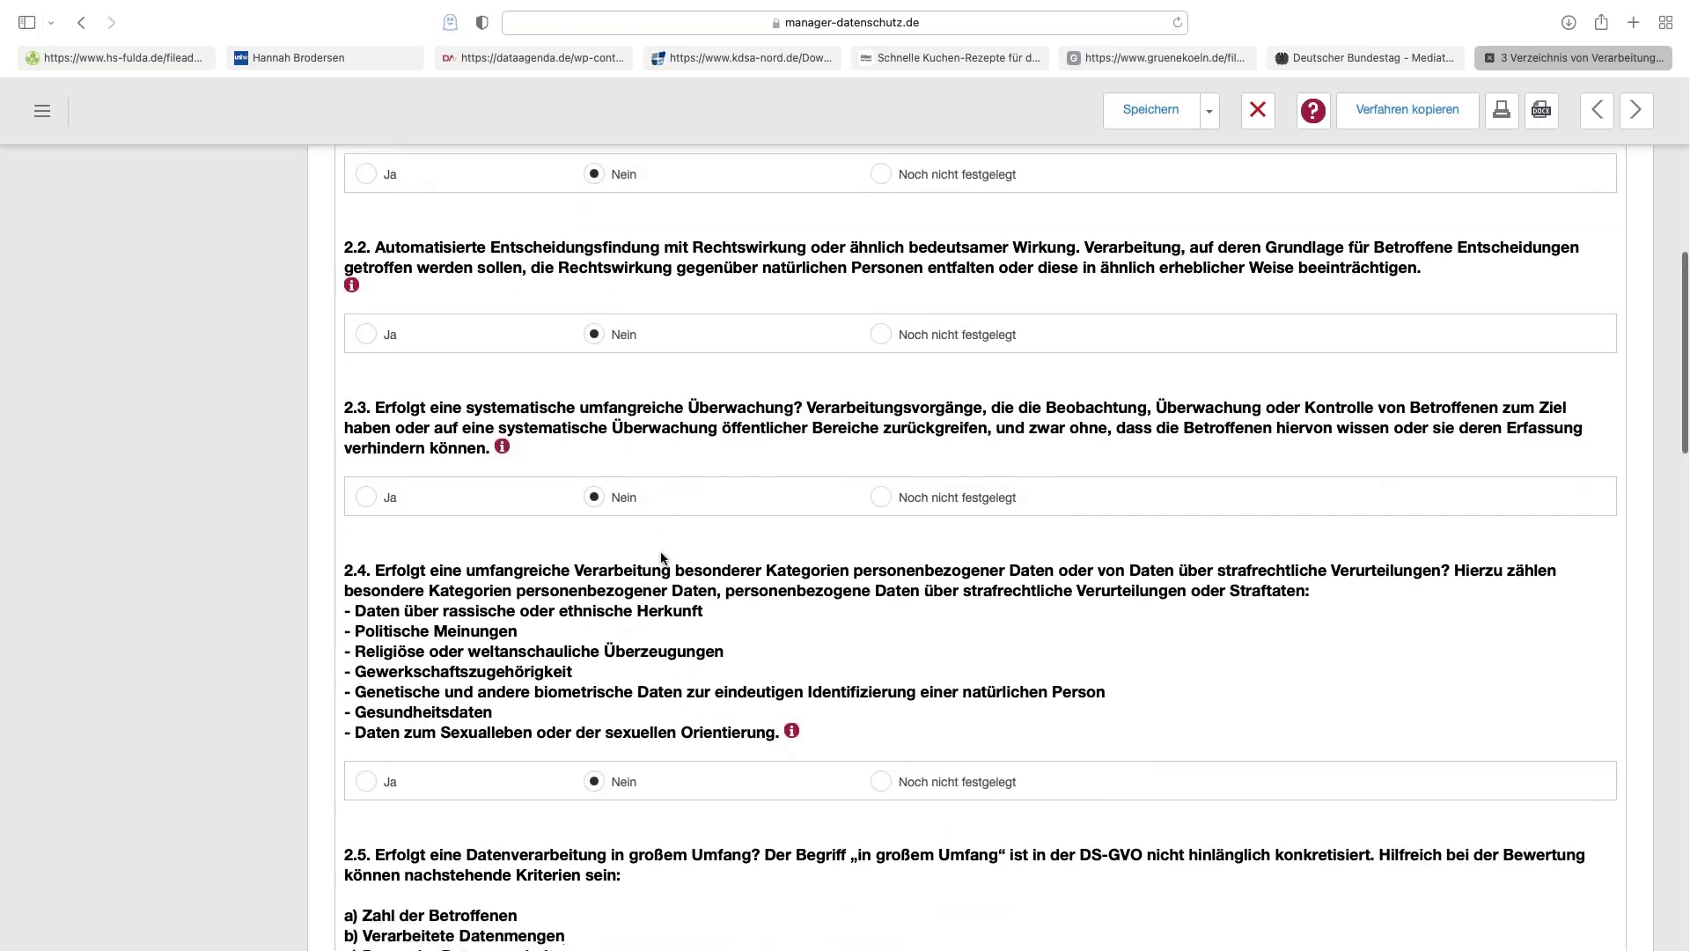
{"action": "scroll", "coordinate": [662, 556], "scroll_direction": "down", "scroll_amount": 7}
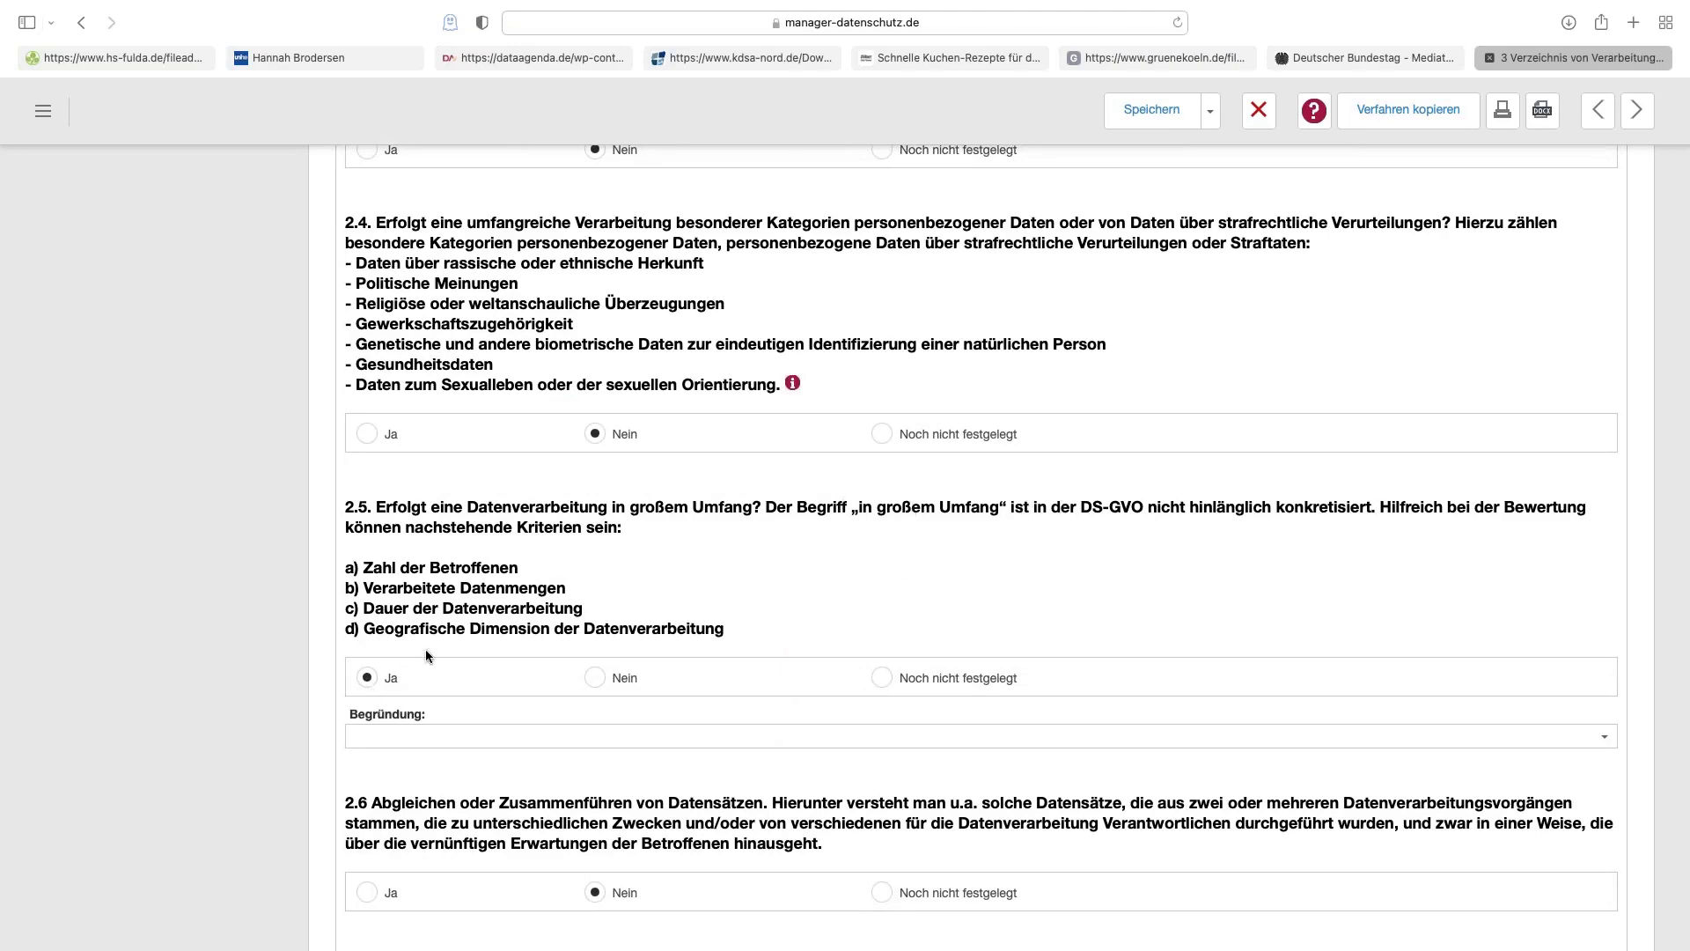
Answer question 2.2 on automated decision-making with legal or similarly significant effect with Ja
{"action": "scroll", "coordinate": [450, 629], "scroll_direction": "up", "scroll_amount": 6}
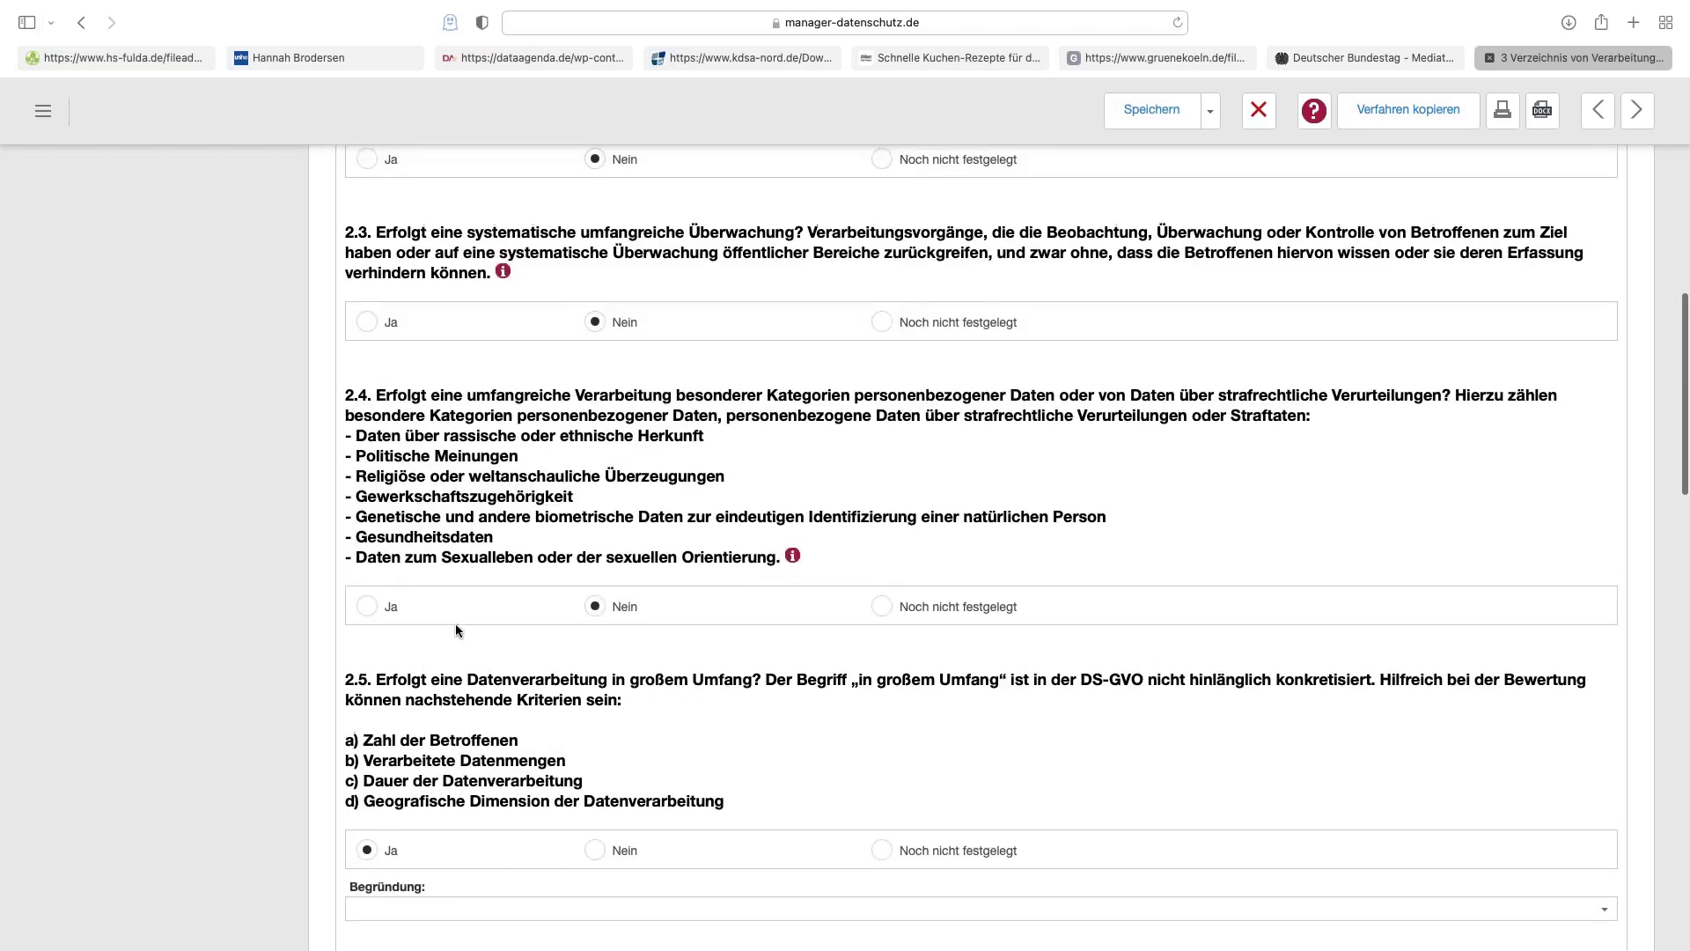
{"action": "scroll", "coordinate": [461, 621], "scroll_direction": "up", "scroll_amount": 4}
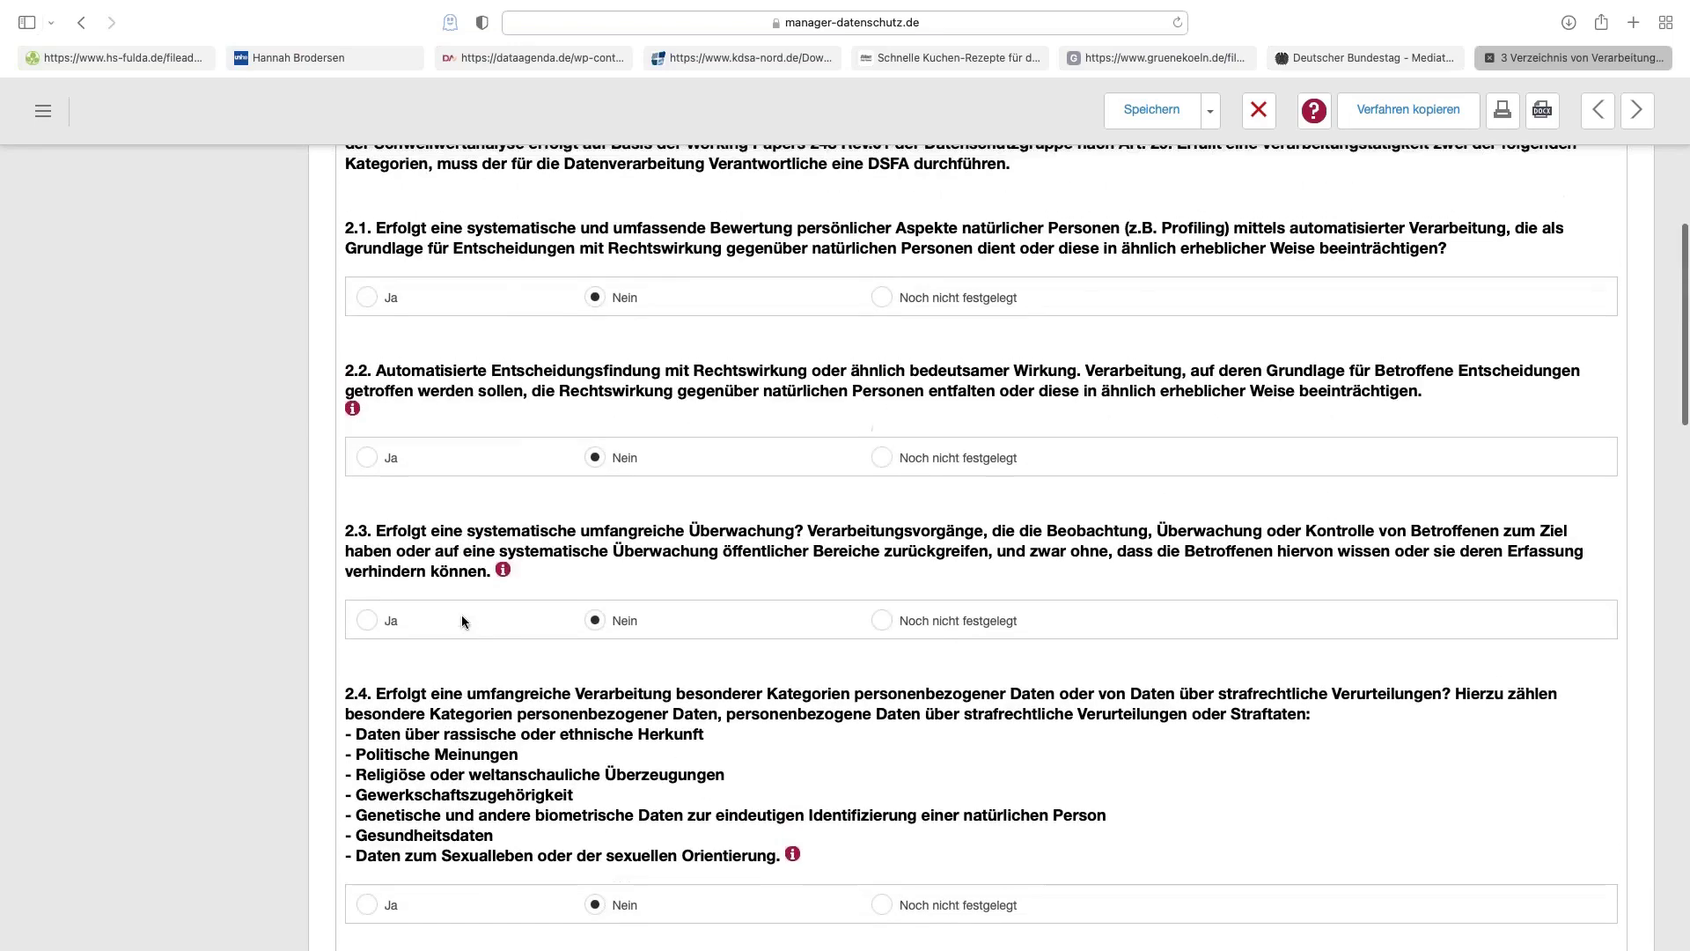
{"action": "left_click", "coordinate": [367, 458]}
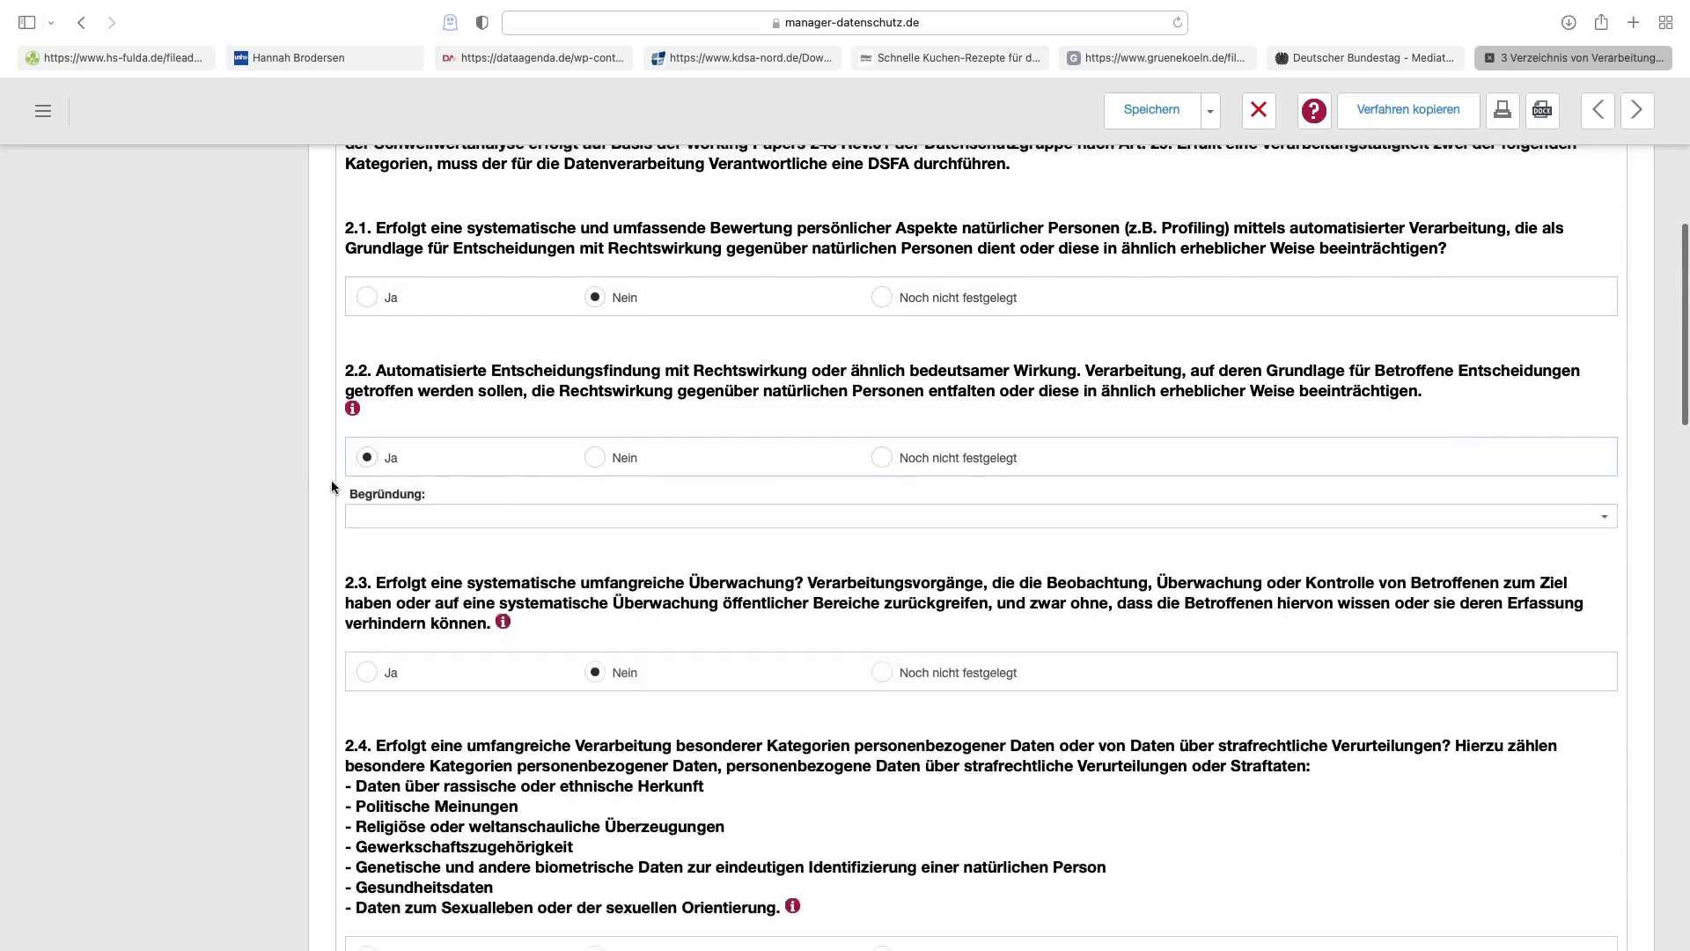
Recalculate the threshold analysis result and open the data protection impact assessment from it
{"action": "scroll", "coordinate": [340, 486], "scroll_direction": "down", "scroll_amount": 20}
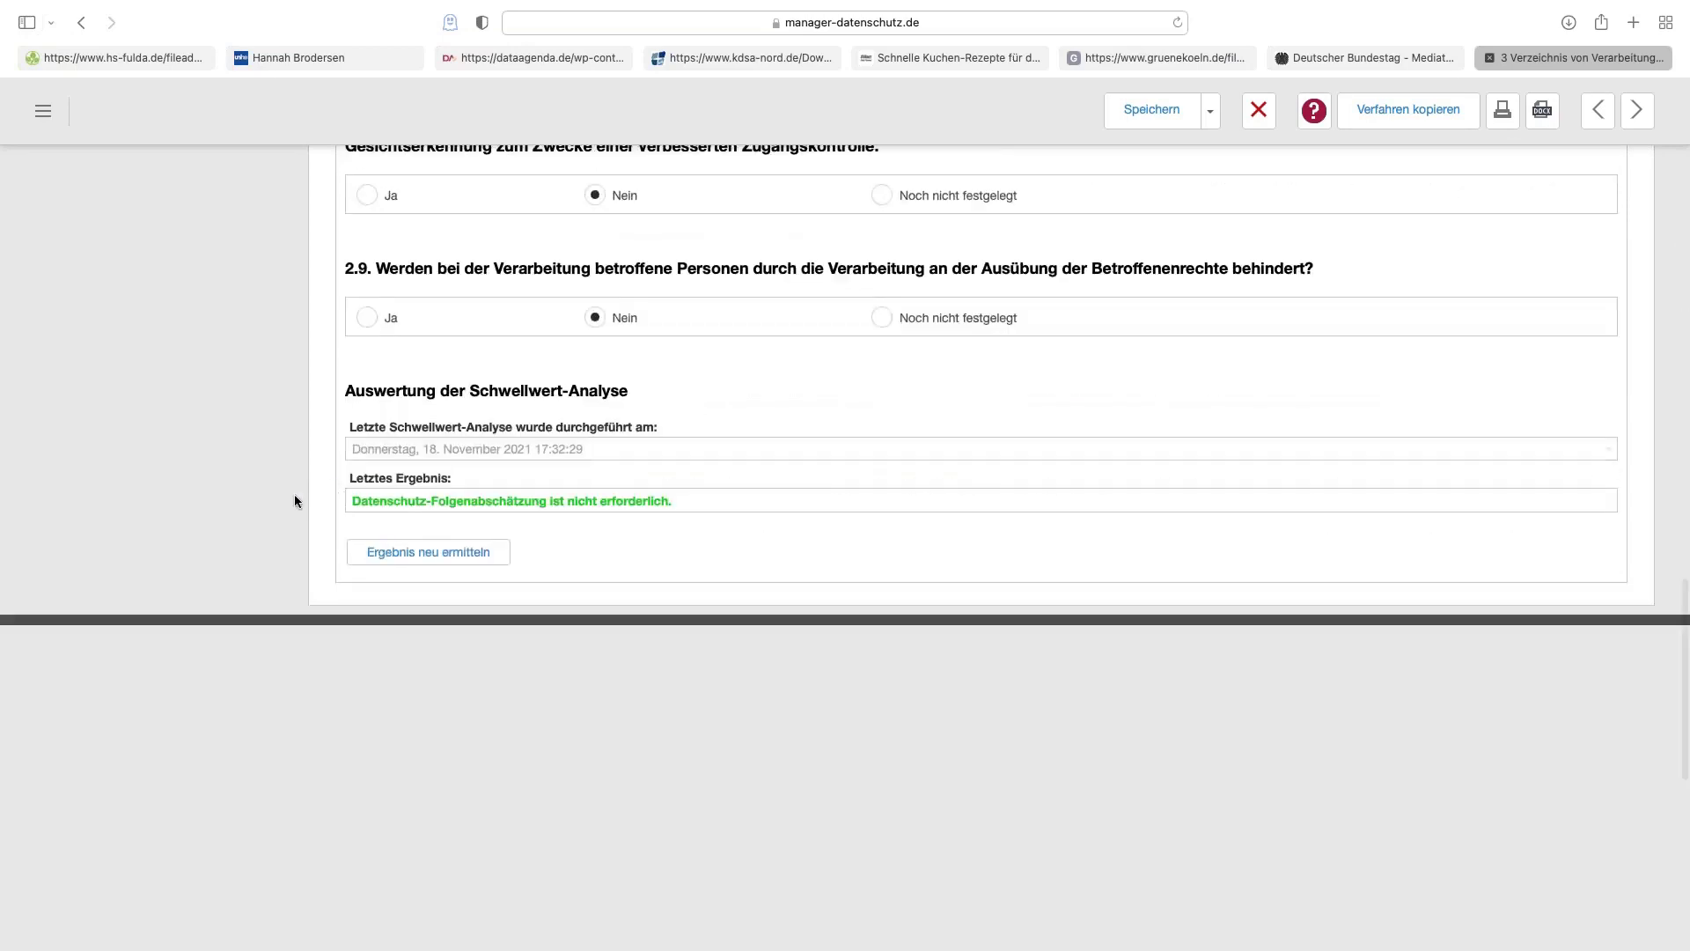
{"action": "left_click", "coordinate": [464, 554]}
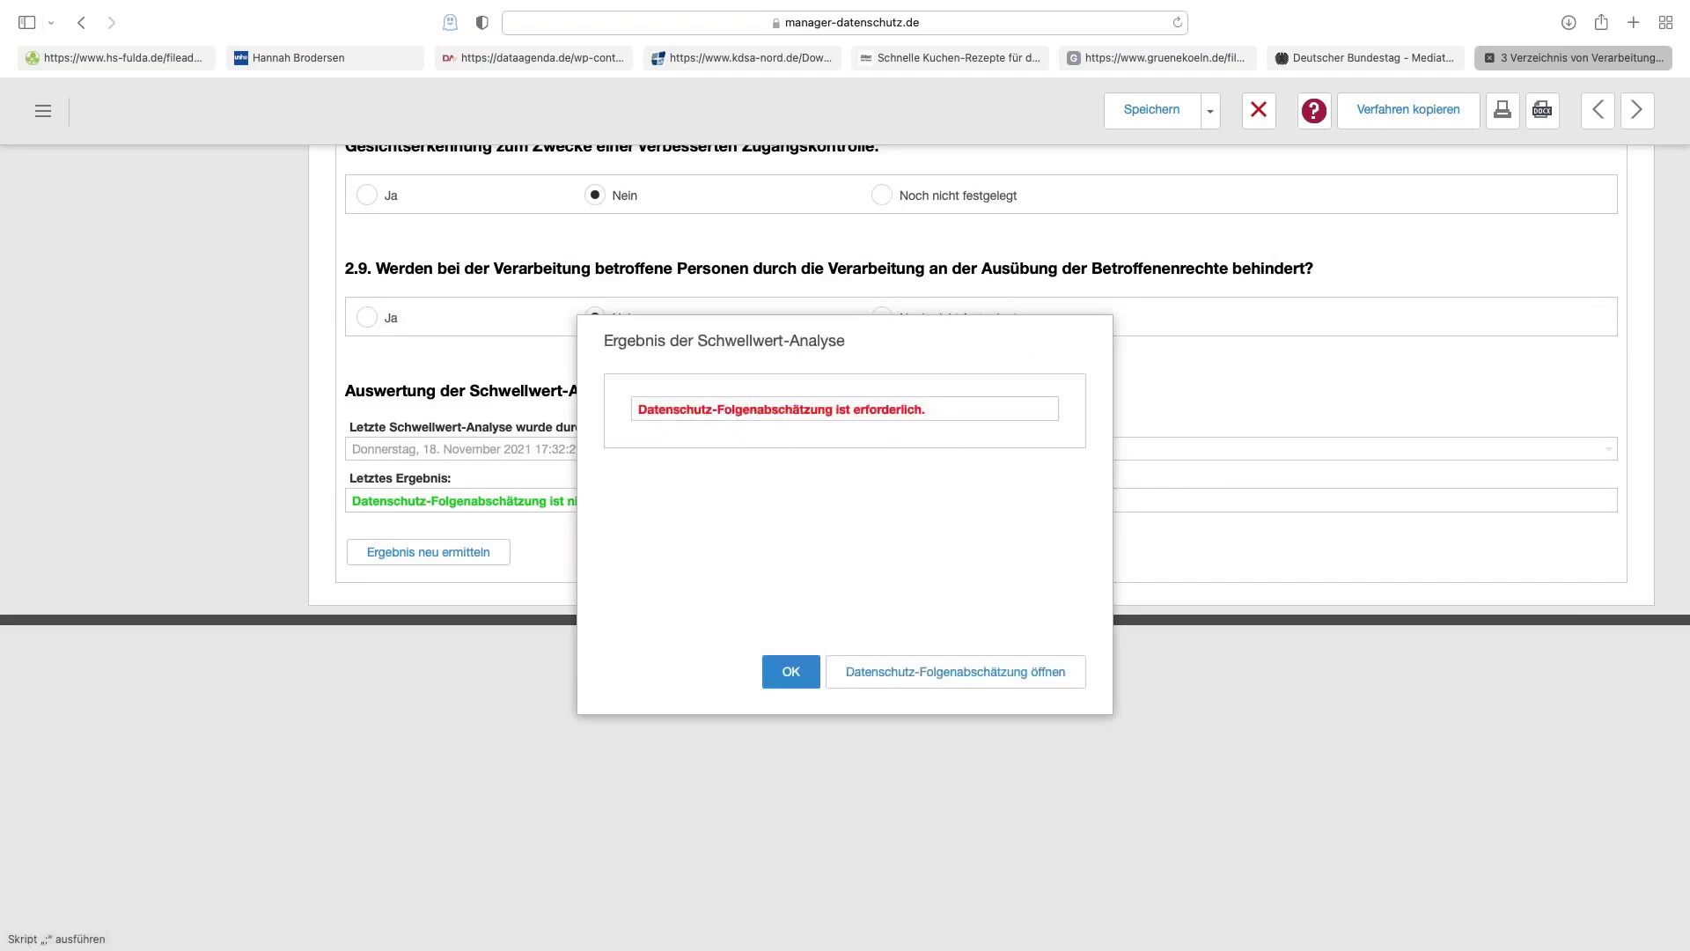
{"action": "left_click", "coordinate": [870, 672]}
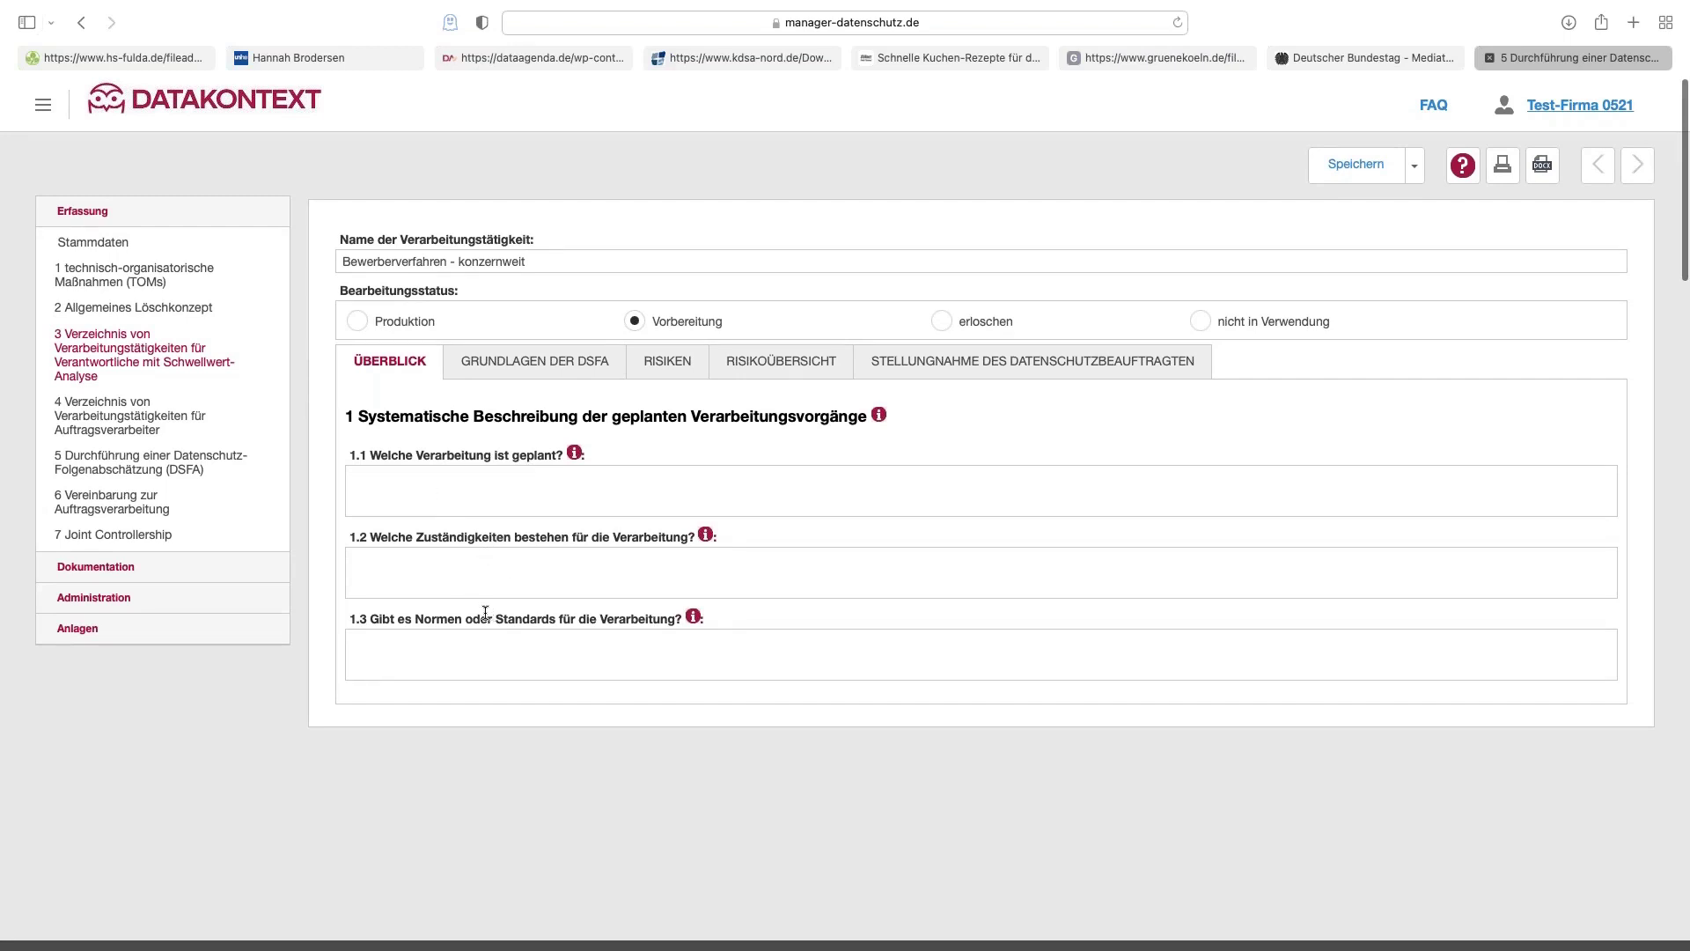
Review the Grundlagen der DSFA section, from the purposes of data collection to the data subject rights and cross-border processing questions
{"action": "left_click", "coordinate": [545, 370]}
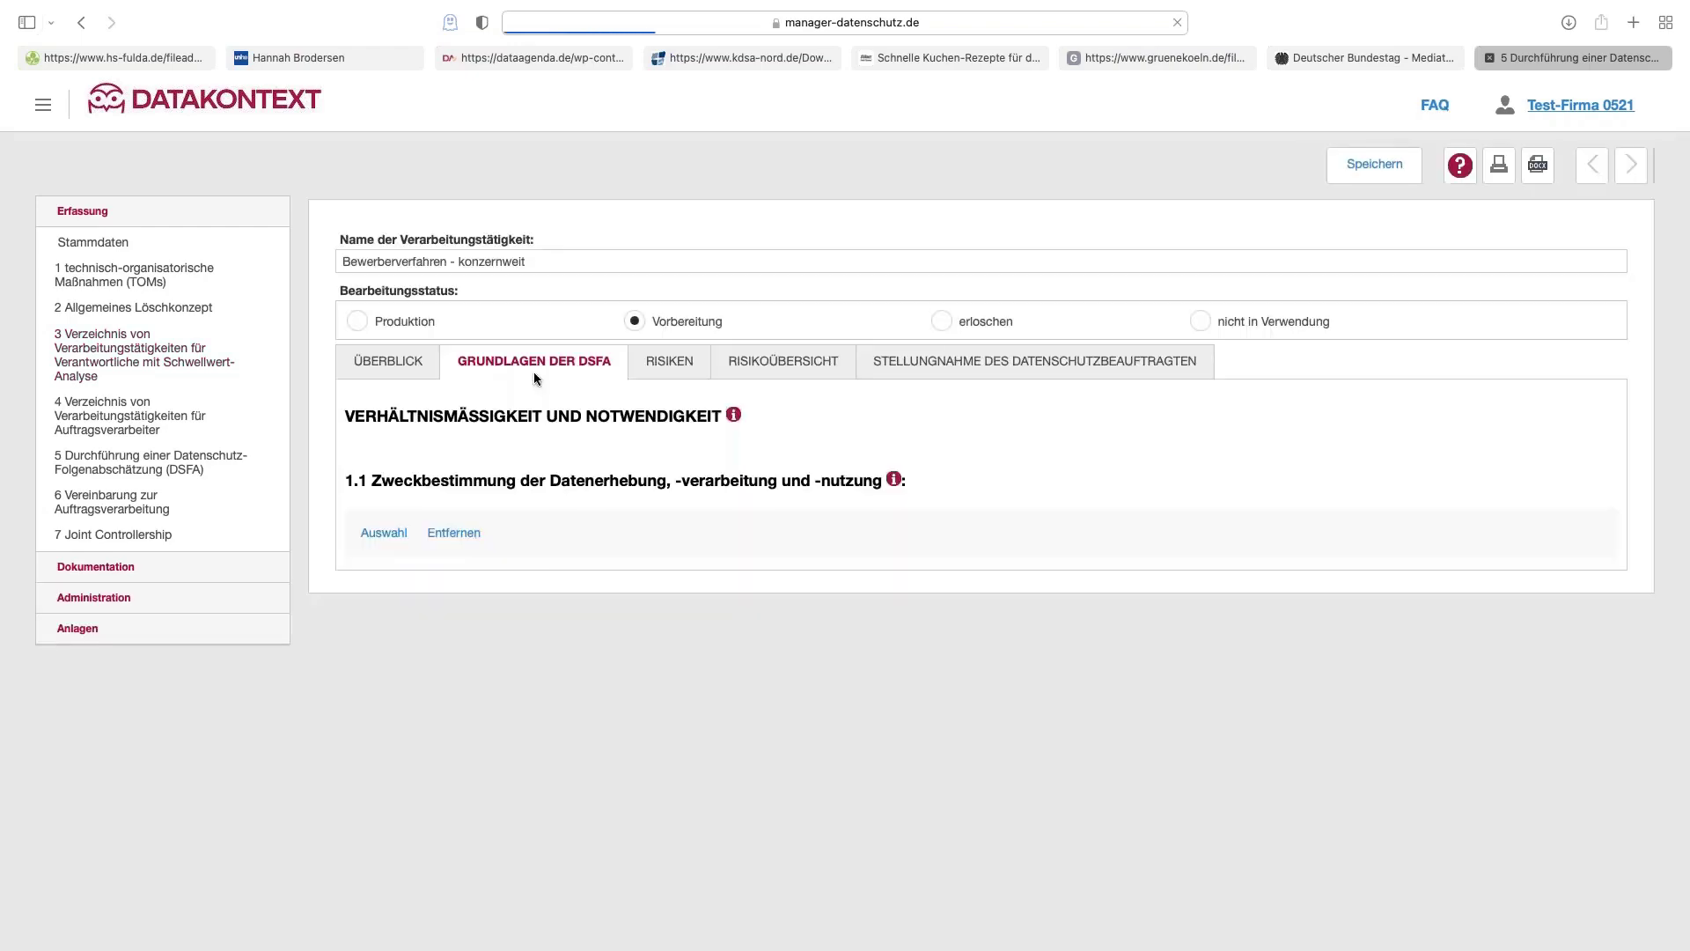
{"action": "scroll", "coordinate": [377, 616], "scroll_direction": "down", "scroll_amount": 2}
{"action": "scroll", "coordinate": [416, 683], "scroll_direction": "down", "scroll_amount": 5}
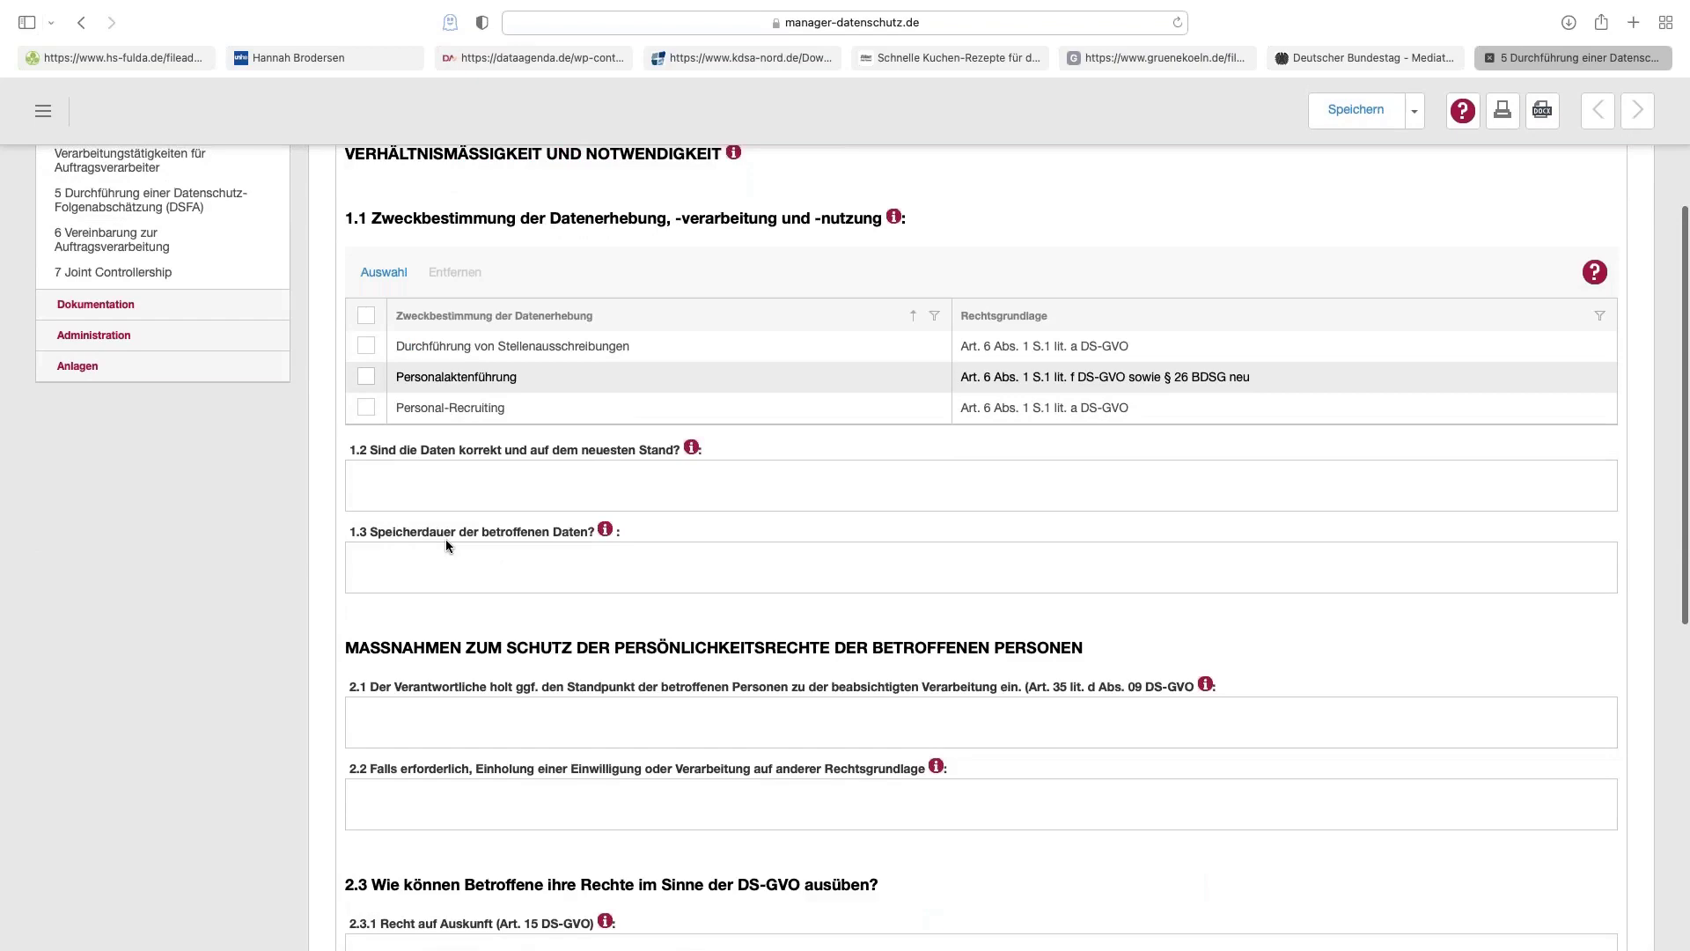
{"action": "scroll", "coordinate": [446, 539], "scroll_direction": "down", "scroll_amount": 8}
{"action": "scroll", "coordinate": [981, 545], "scroll_direction": "down", "scroll_amount": 8}
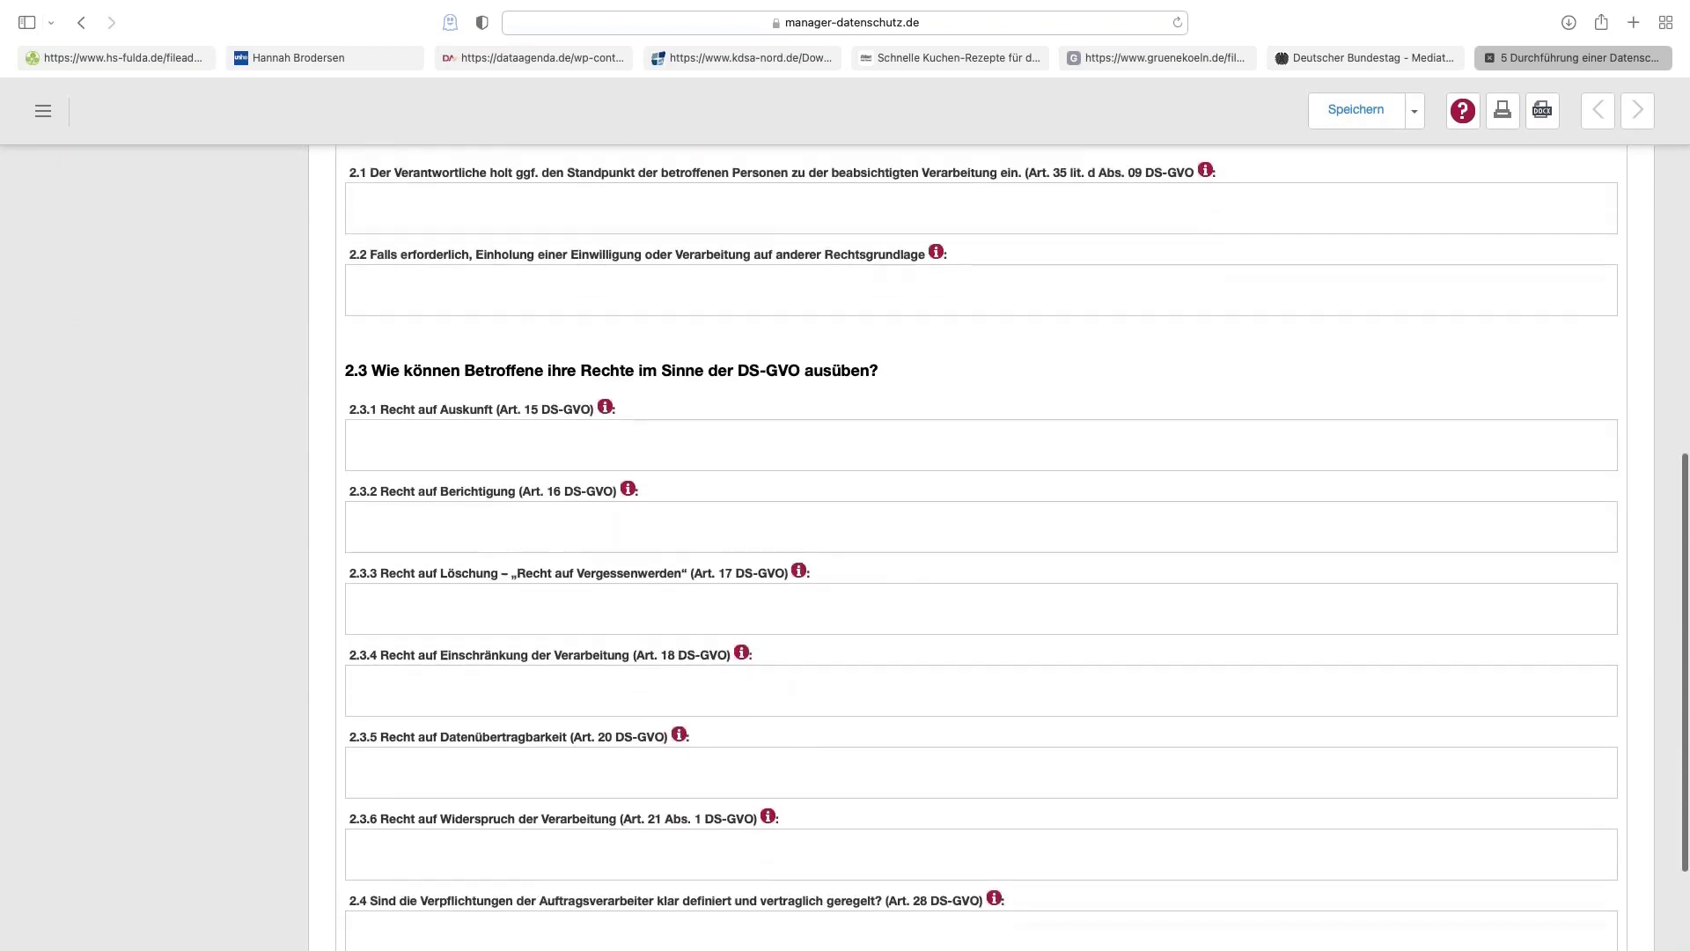
{"action": "scroll", "coordinate": [720, 273], "scroll_direction": "up", "scroll_amount": 20}
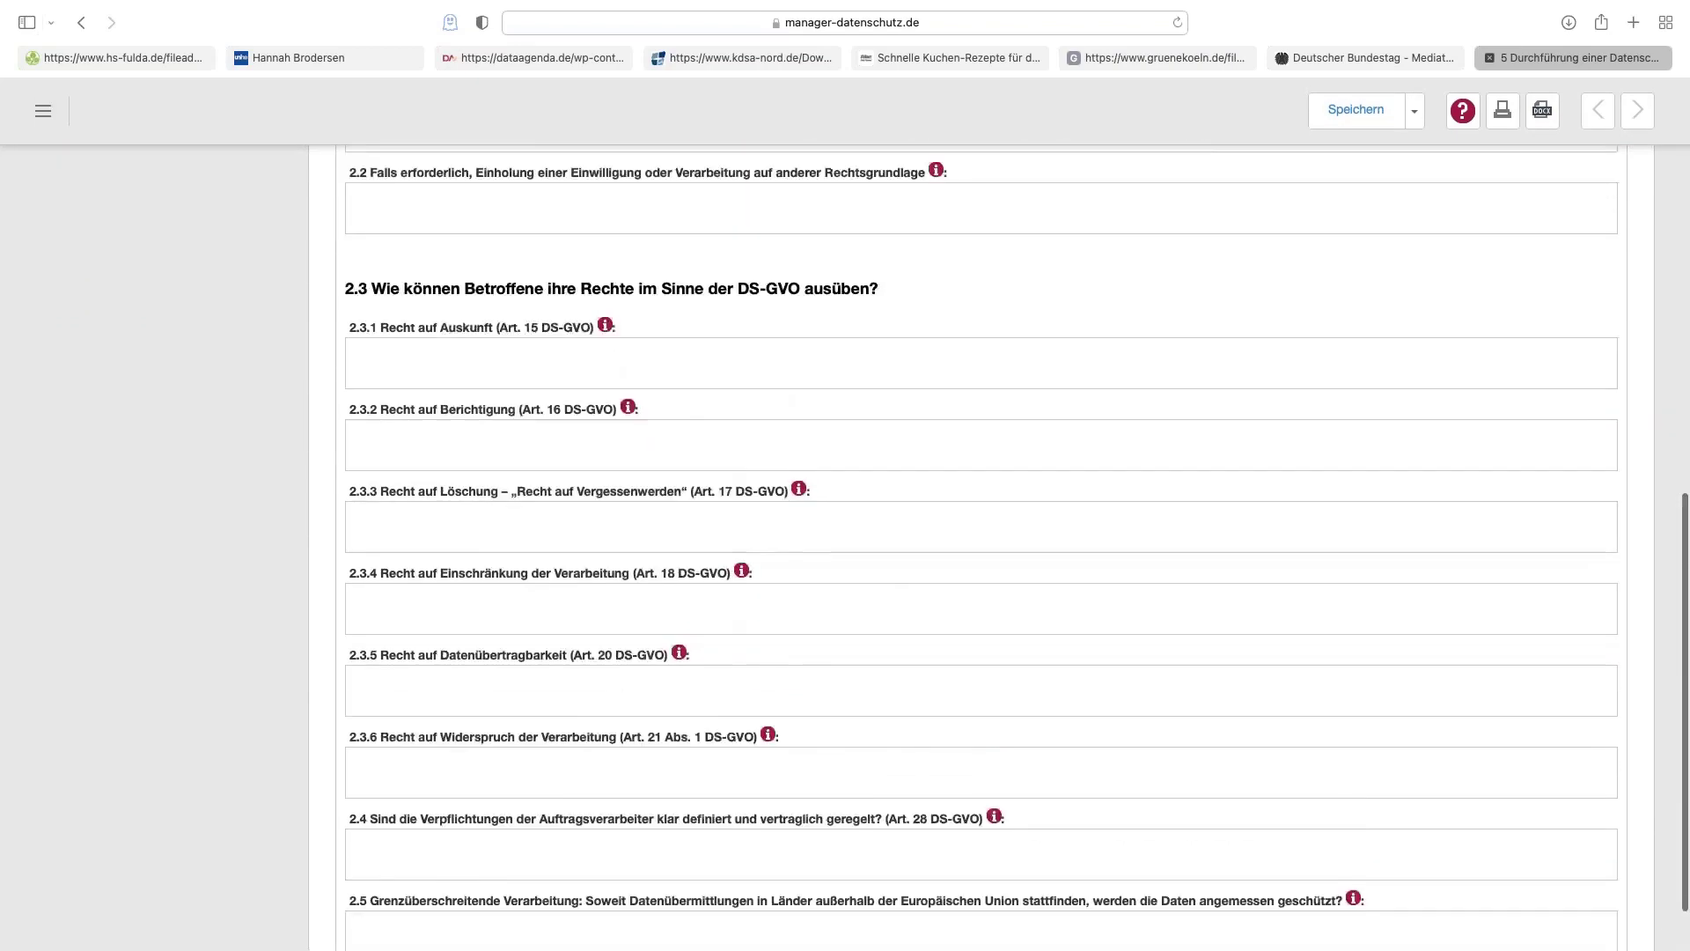
Examine the Risiken section with the additional security measures and the options such as Verschlüsselung, Pseudonymisierung and Anonymisierung
{"action": "left_click", "coordinate": [678, 265]}
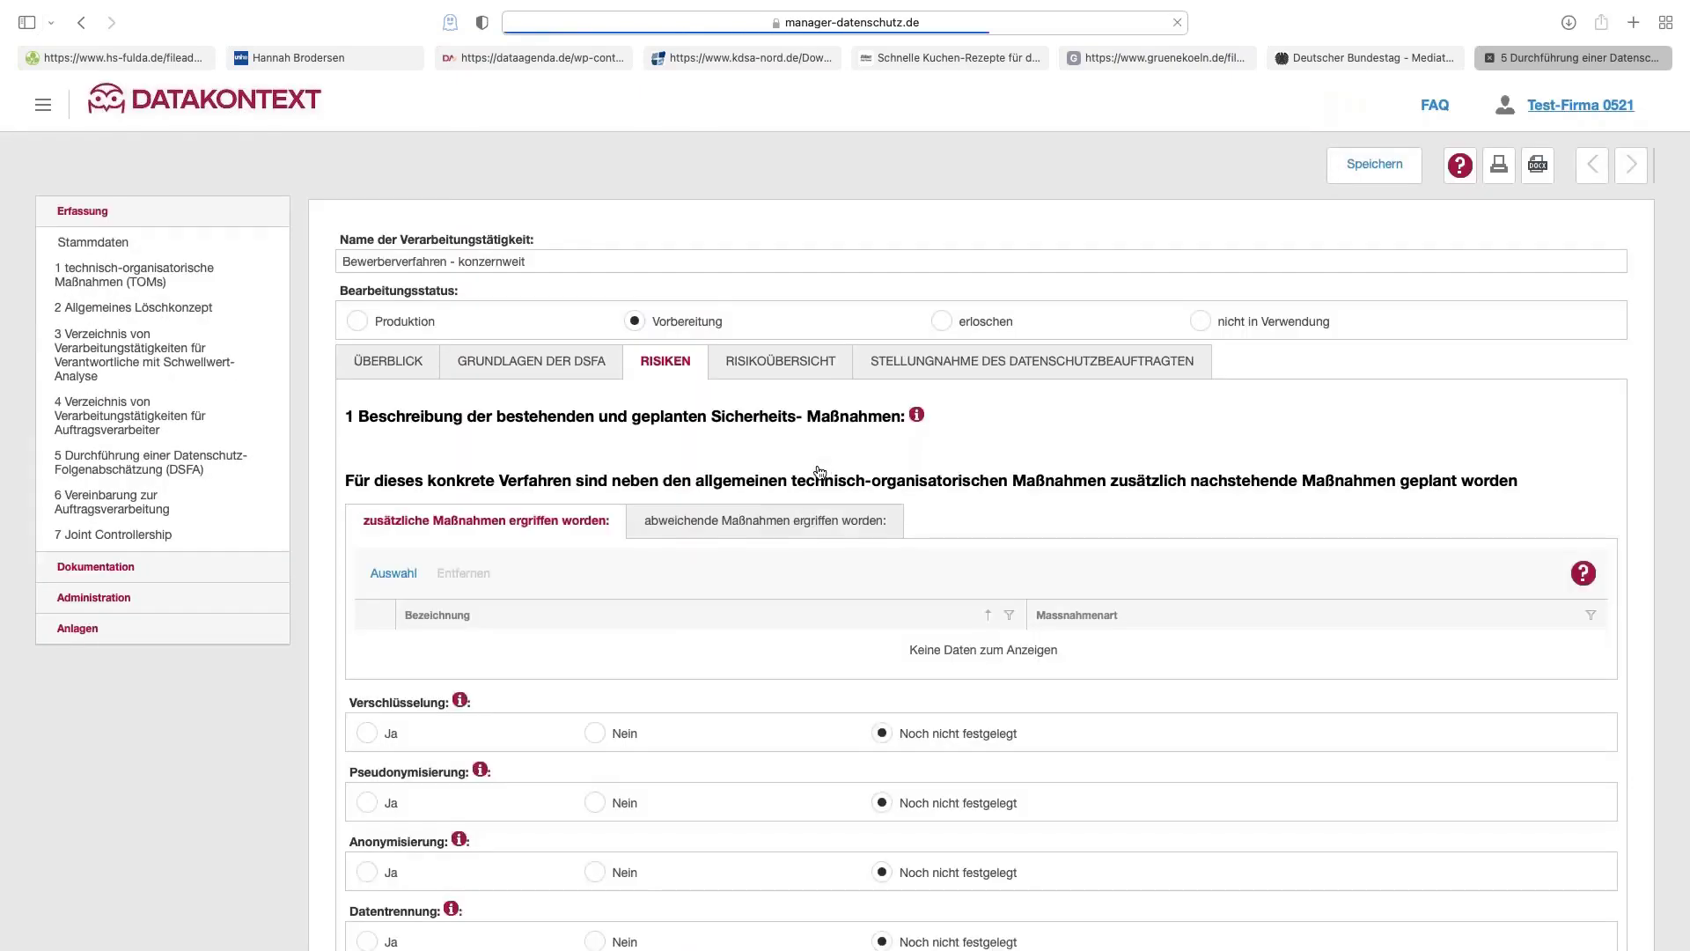
{"action": "scroll", "coordinate": [705, 528], "scroll_direction": "down", "scroll_amount": 4}
{"action": "scroll", "coordinate": [651, 541], "scroll_direction": "up", "scroll_amount": 2}
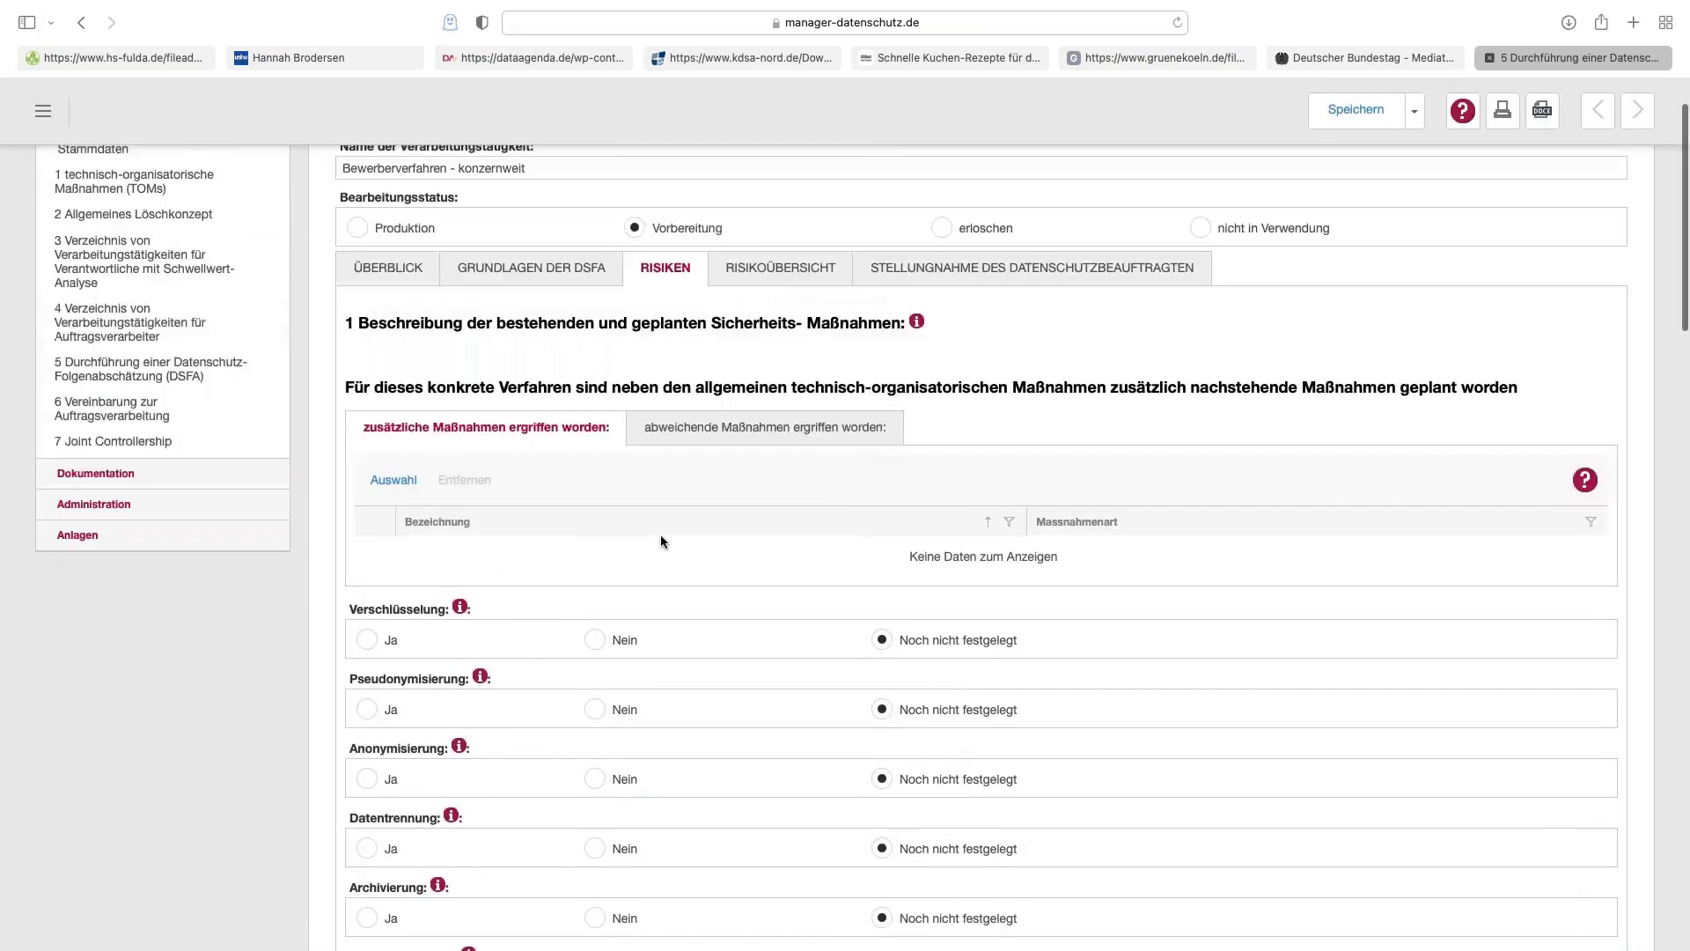
{"action": "scroll", "coordinate": [661, 537], "scroll_direction": "up", "scroll_amount": 2}
Inspect the Risikoübersicht with risk matrices 5.1 for the general TOMs and 5.2 for the additional security measures
{"action": "left_click", "coordinate": [836, 346]}
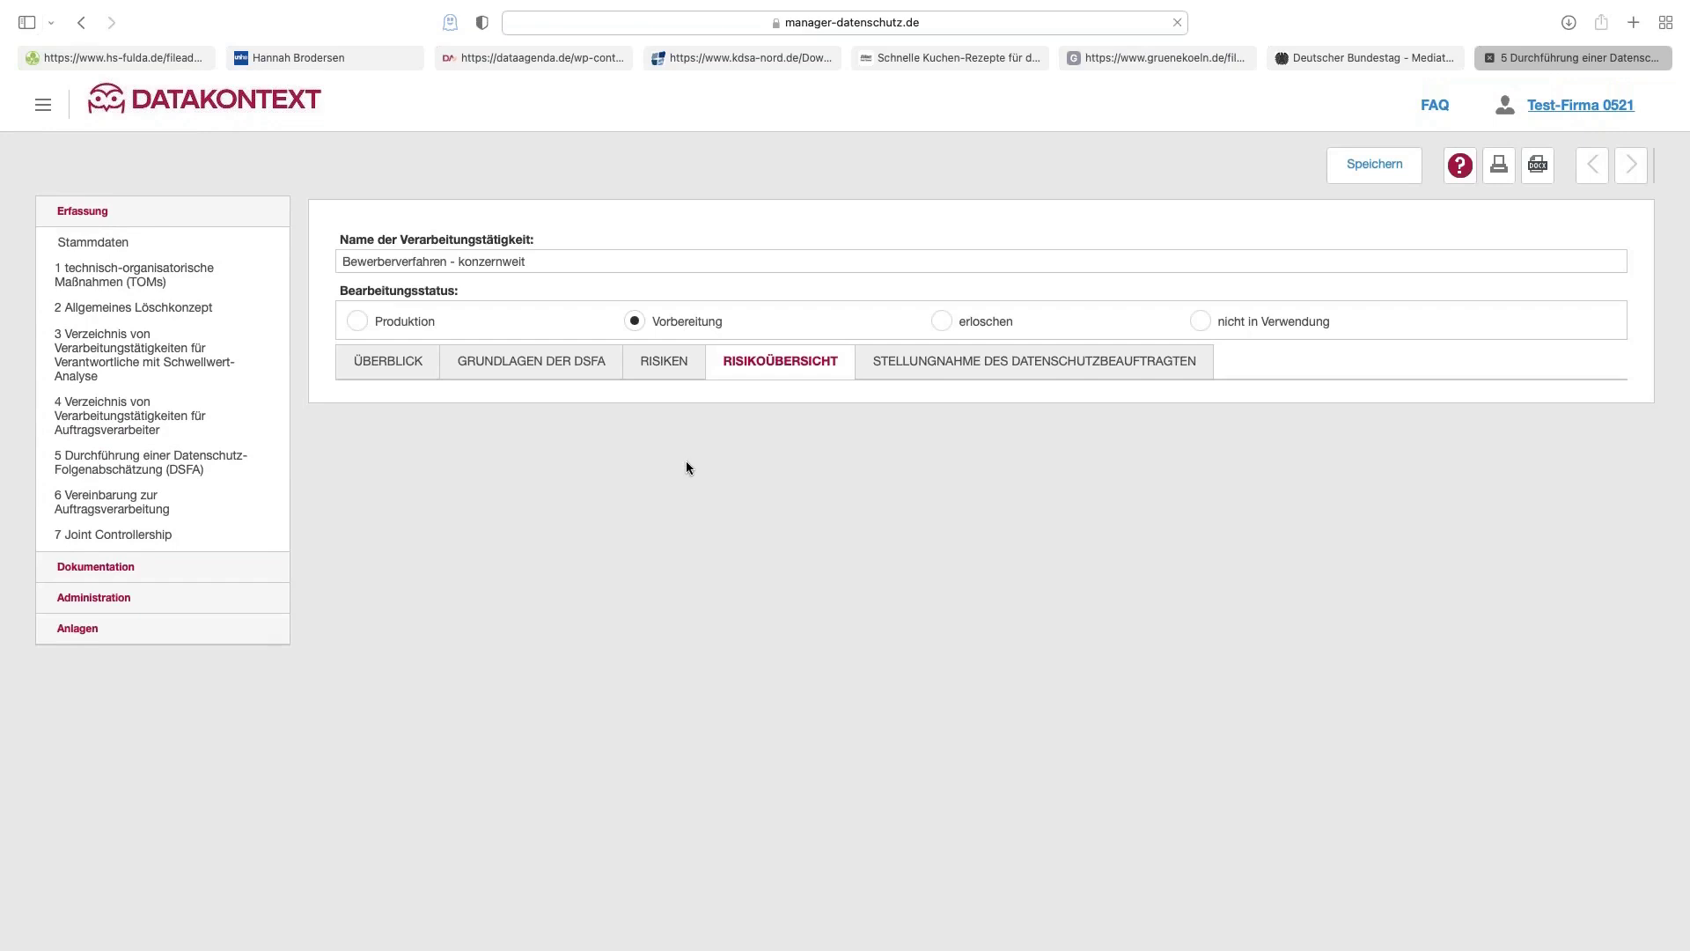
{"action": "scroll", "coordinate": [656, 513], "scroll_direction": "down", "scroll_amount": 2}
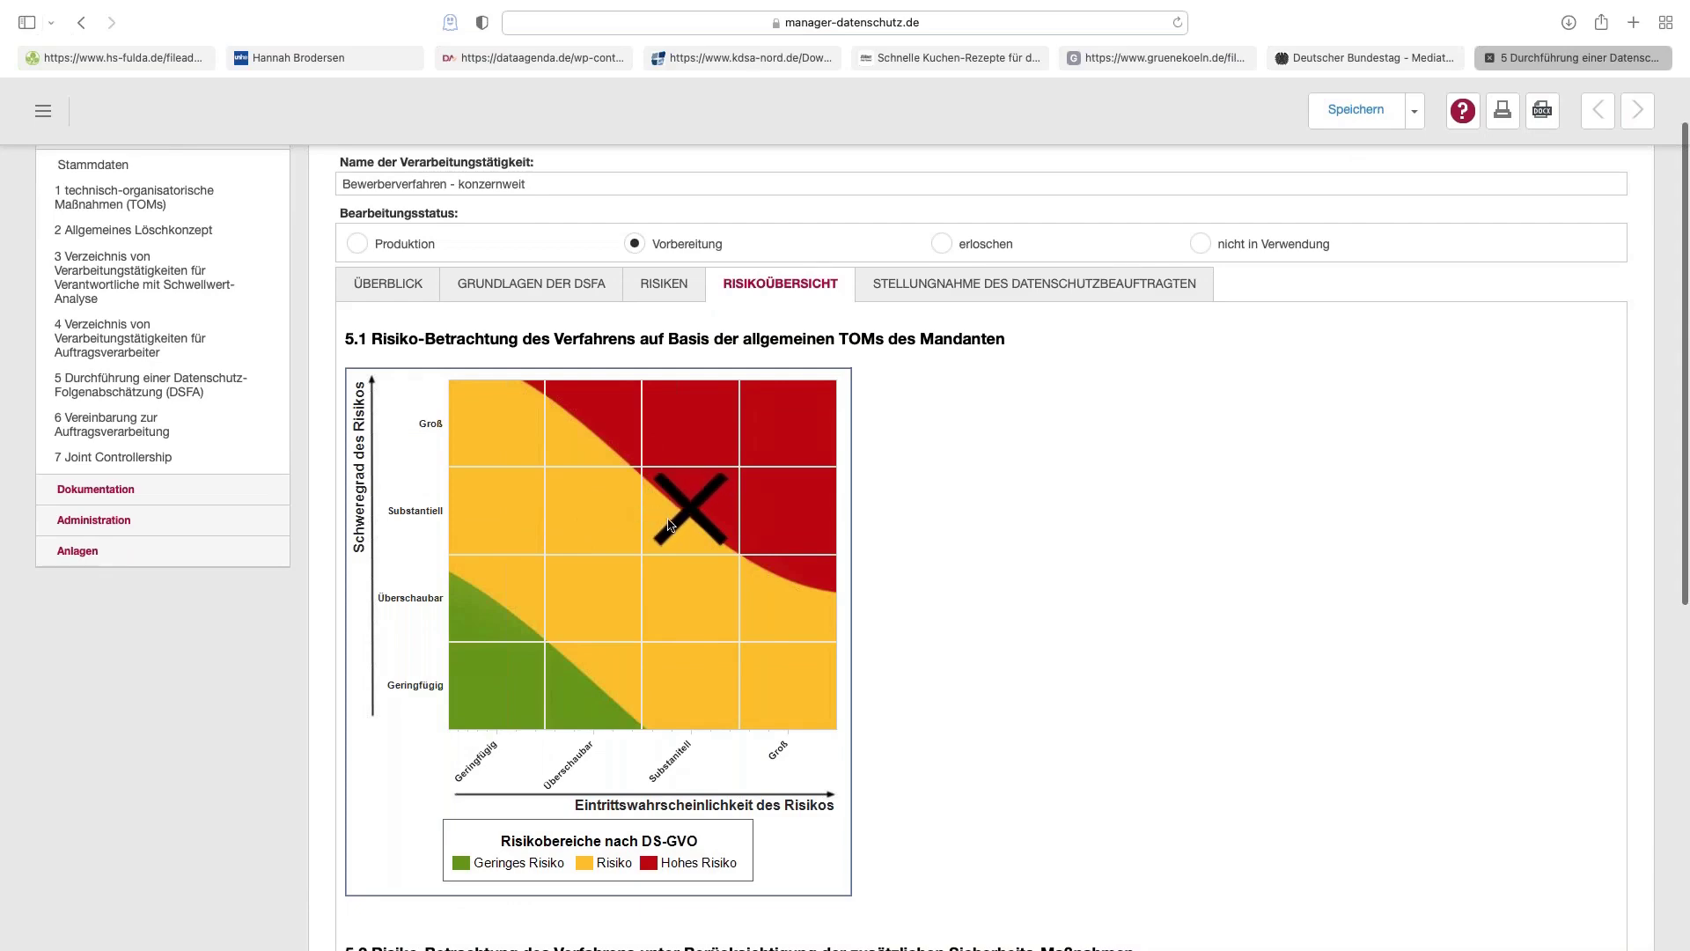
{"action": "scroll", "coordinate": [669, 519], "scroll_direction": "down", "scroll_amount": 7}
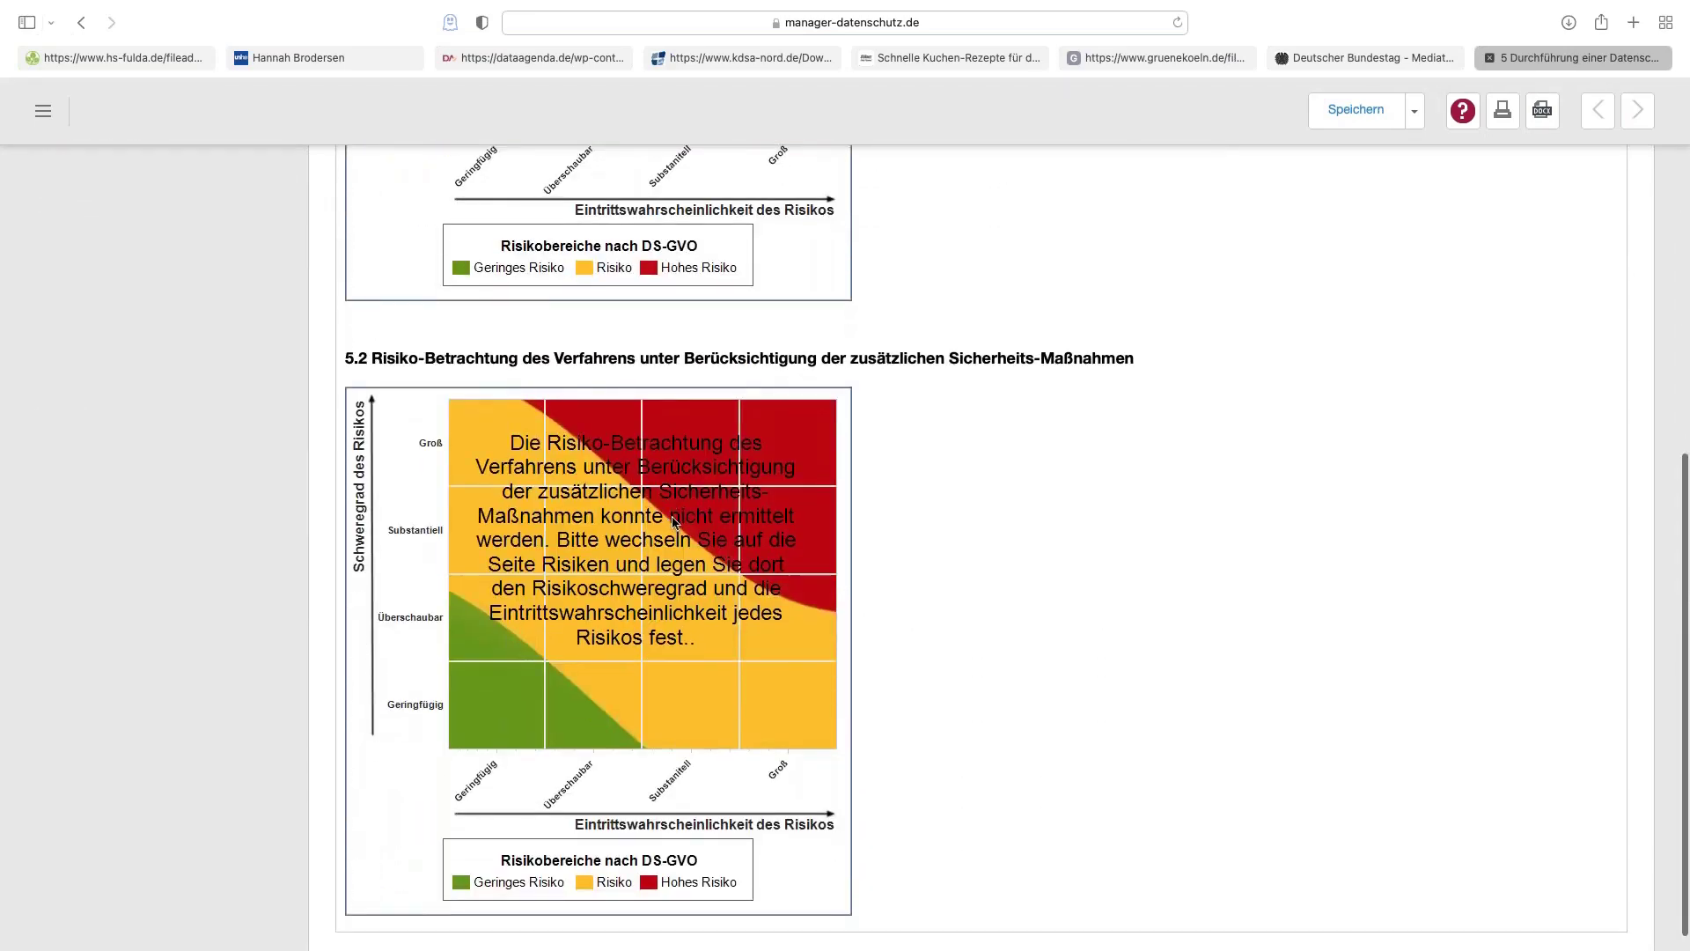
{"action": "scroll", "coordinate": [669, 518], "scroll_direction": "up", "scroll_amount": 8}
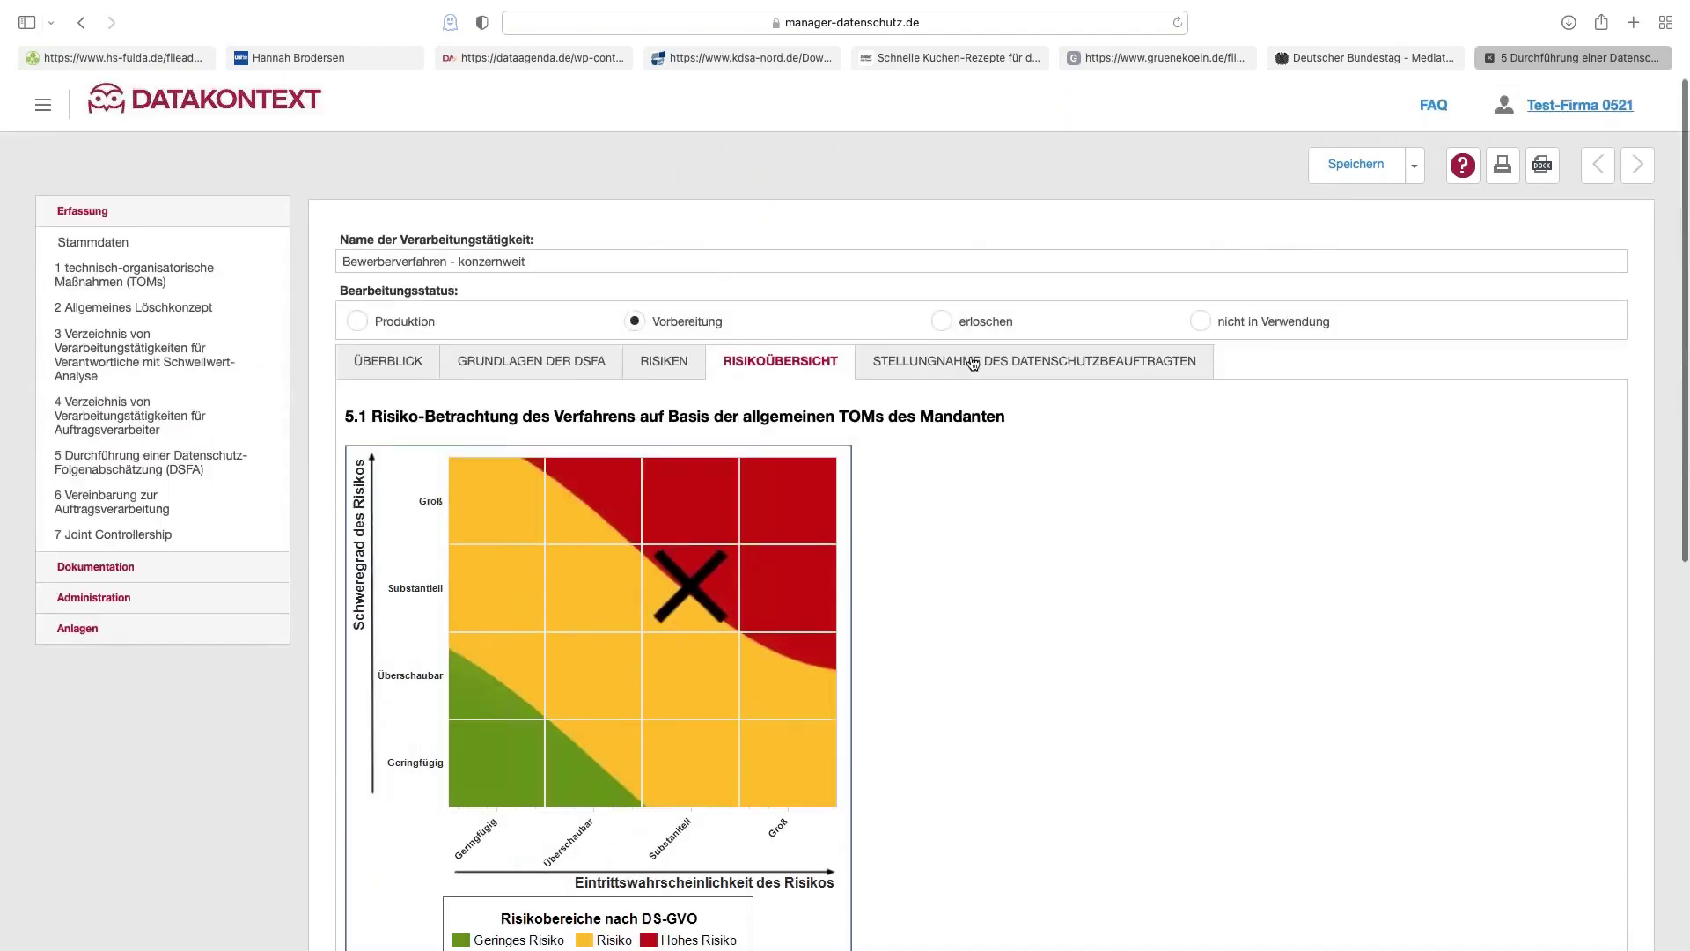
Read the assessment conclusion under Stellungnahme des Datenschutzbeauftragten, highlighting its first sentence and the start of the second
{"action": "left_click", "coordinate": [972, 363]}
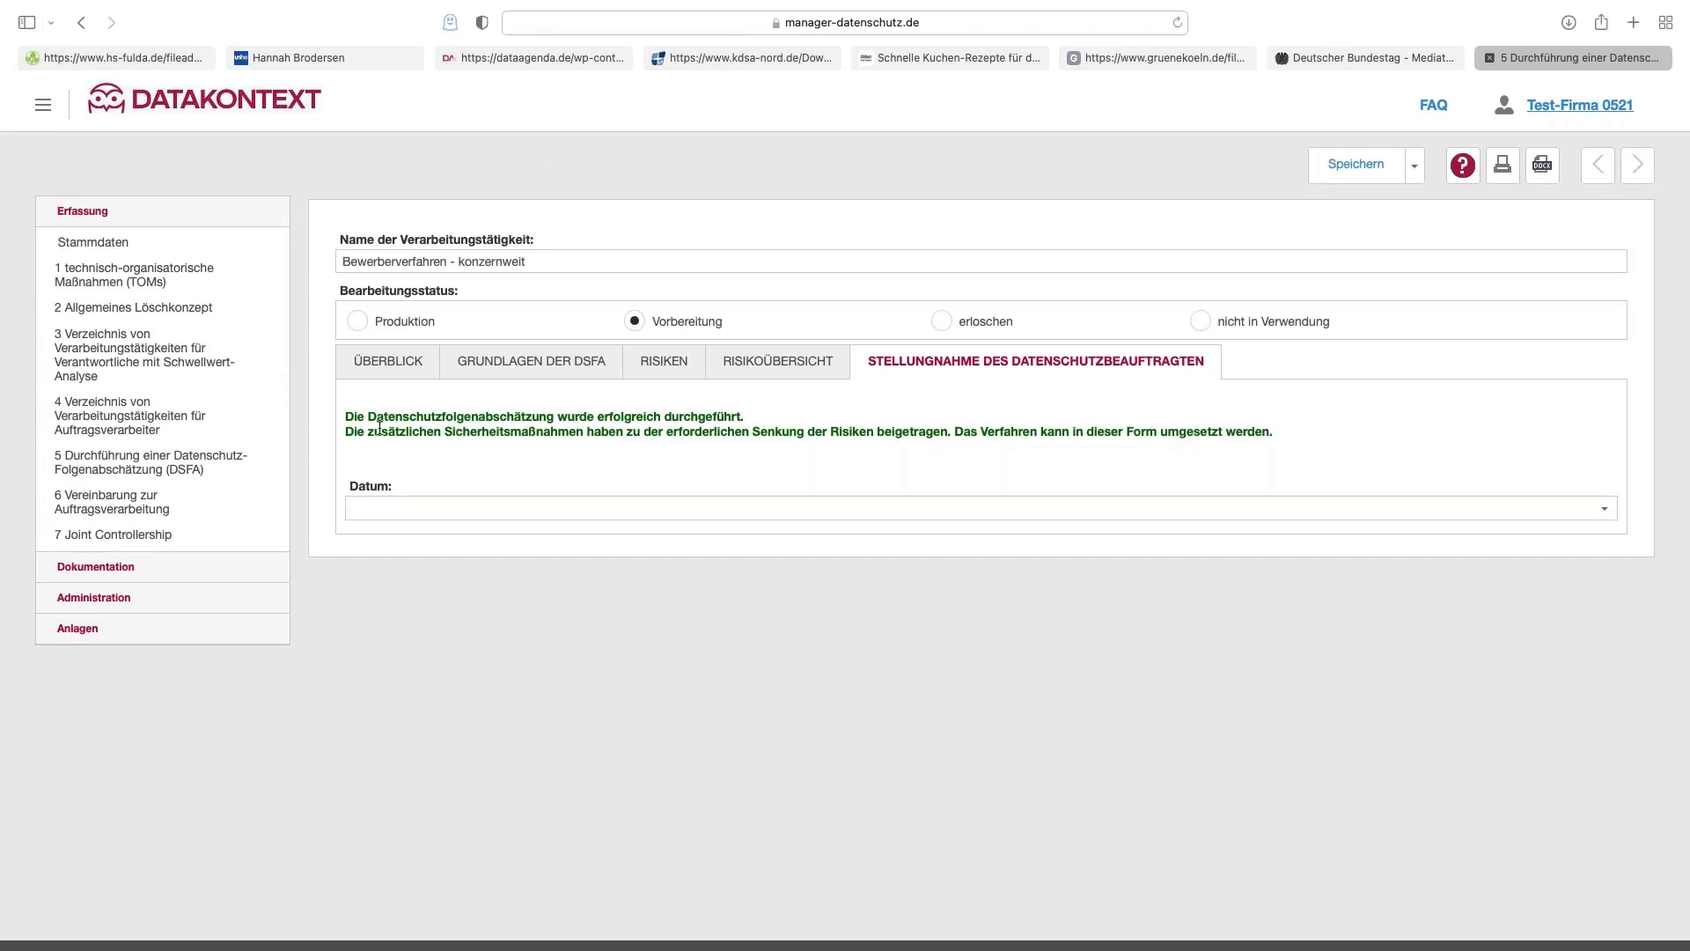
{"action": "left_click_drag", "start_coordinate": [346, 421], "coordinate": [748, 422]}
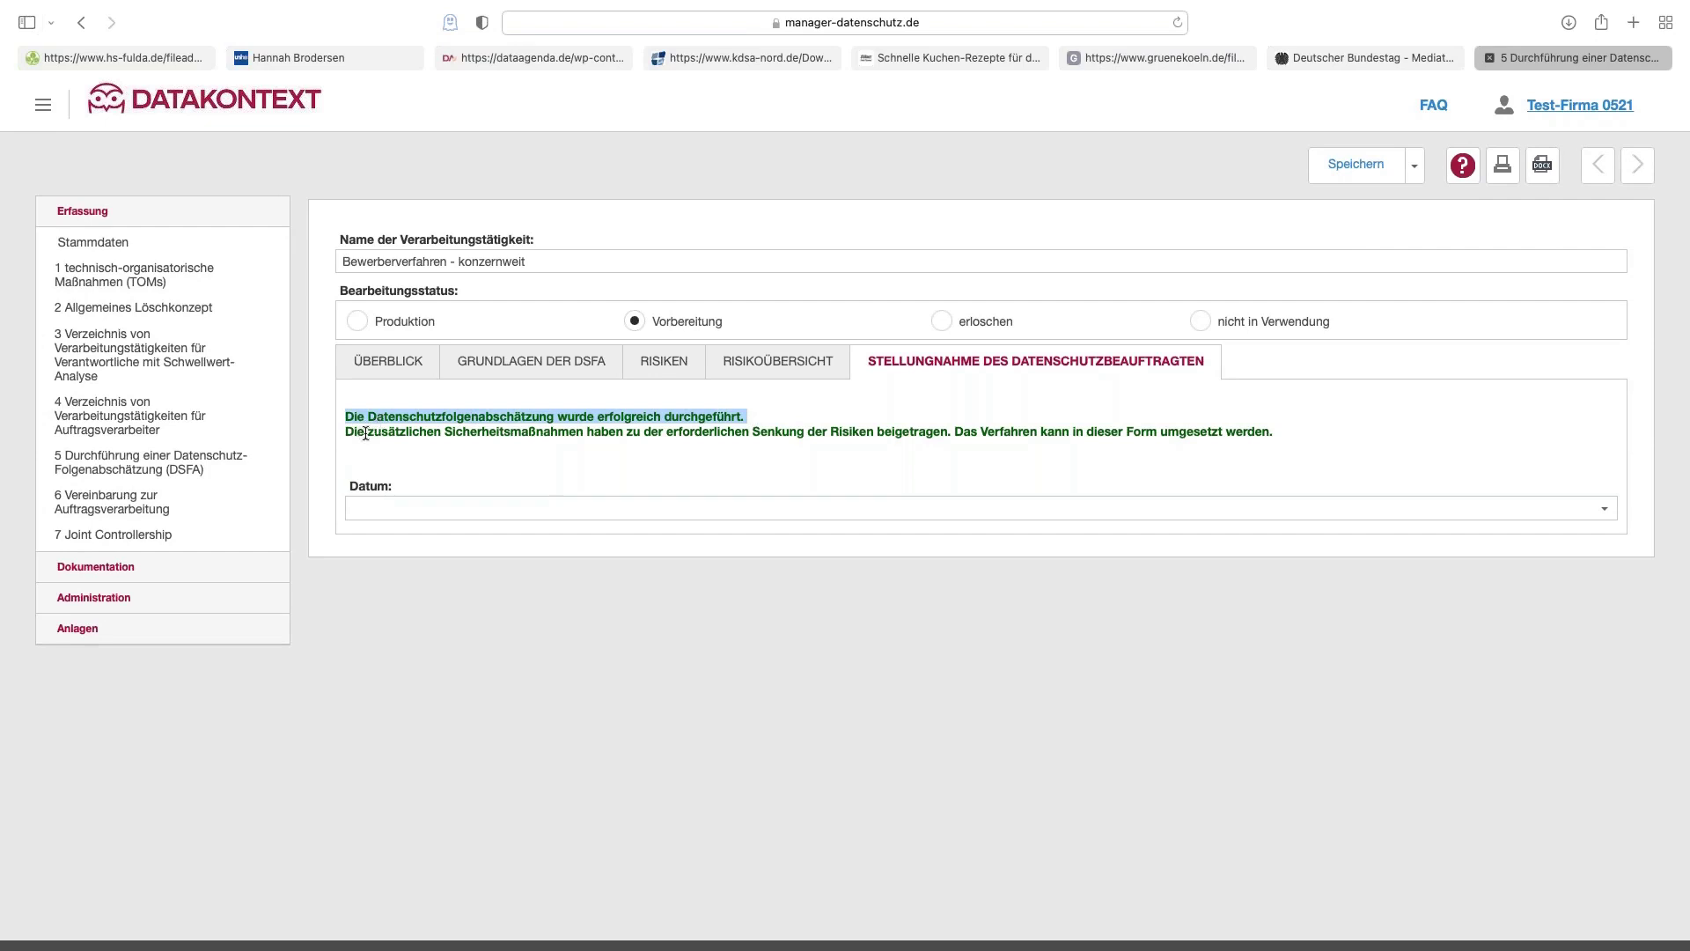
{"action": "left_click_drag", "start_coordinate": [347, 436], "coordinate": [503, 428]}
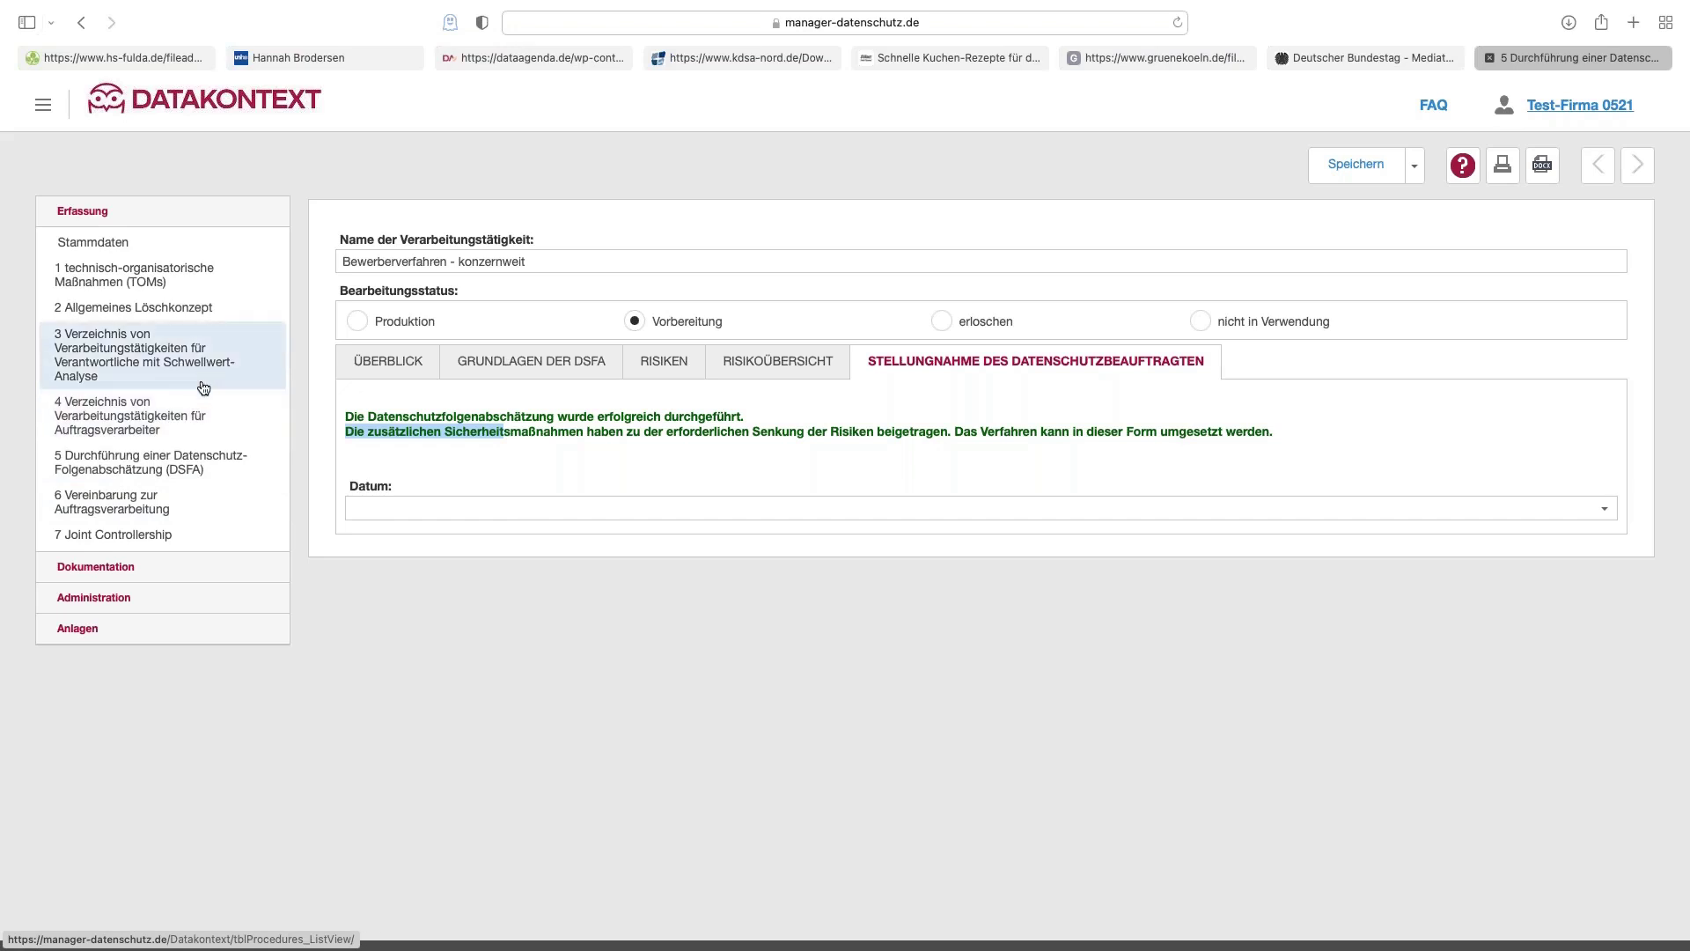
Open the Allgemeines Löschkonzept list and view the PDF signing form for filing it in the documentation, leaving its fields blank
{"action": "left_click", "coordinate": [194, 308]}
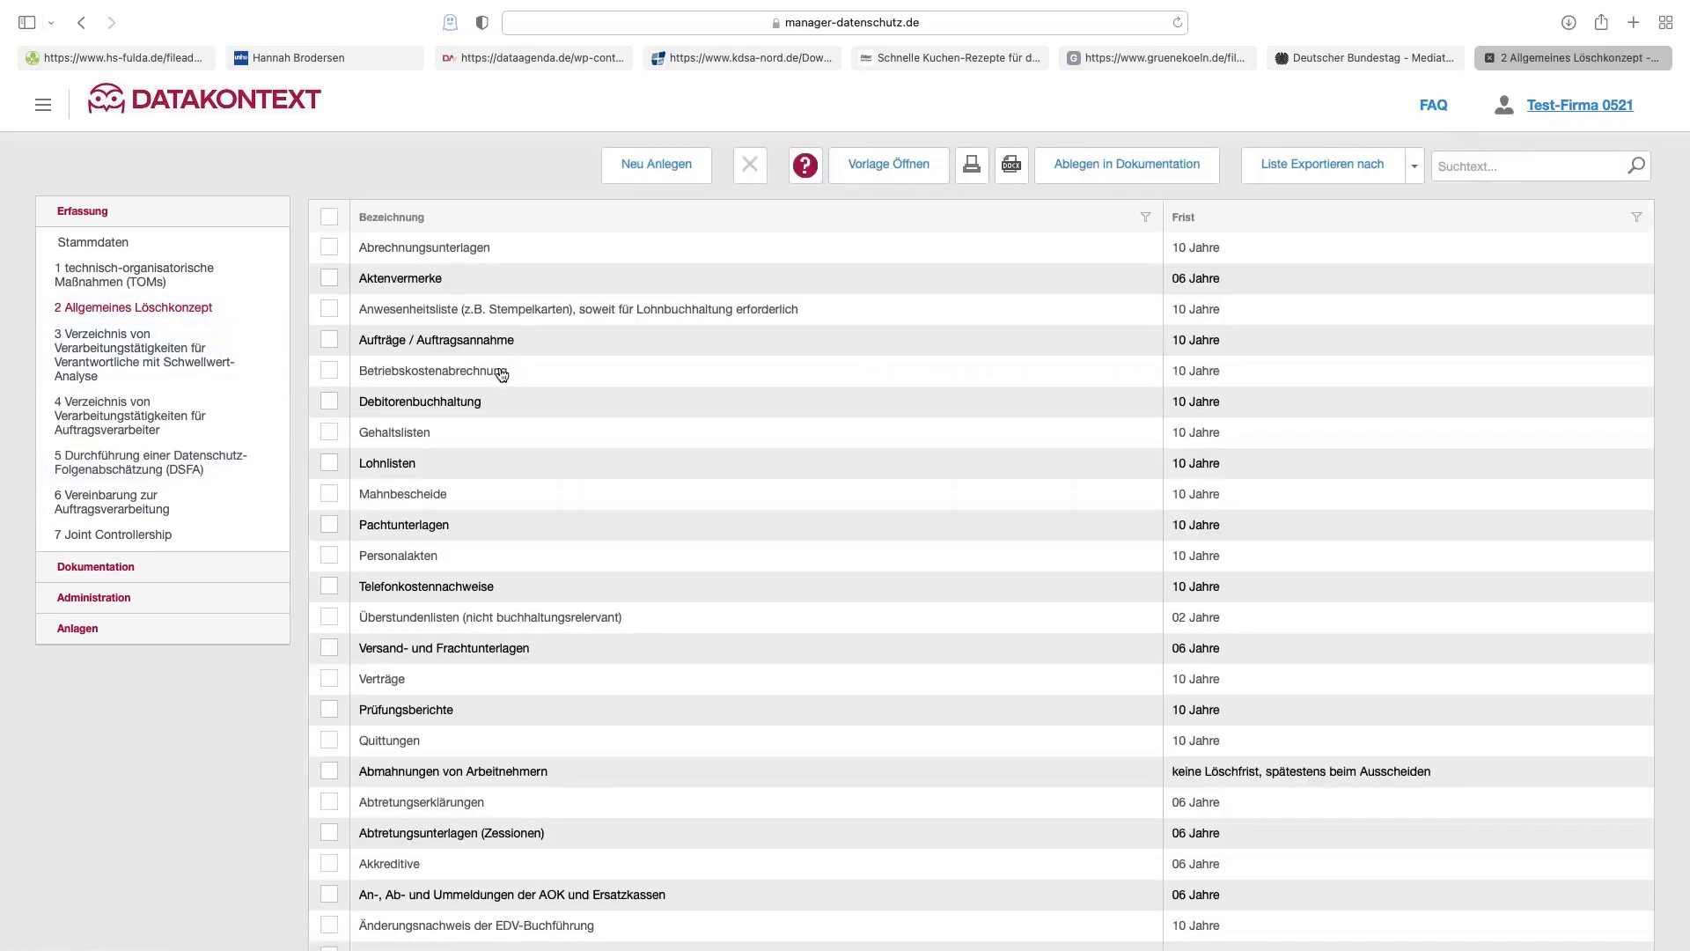
{"action": "left_click", "coordinate": [1115, 178]}
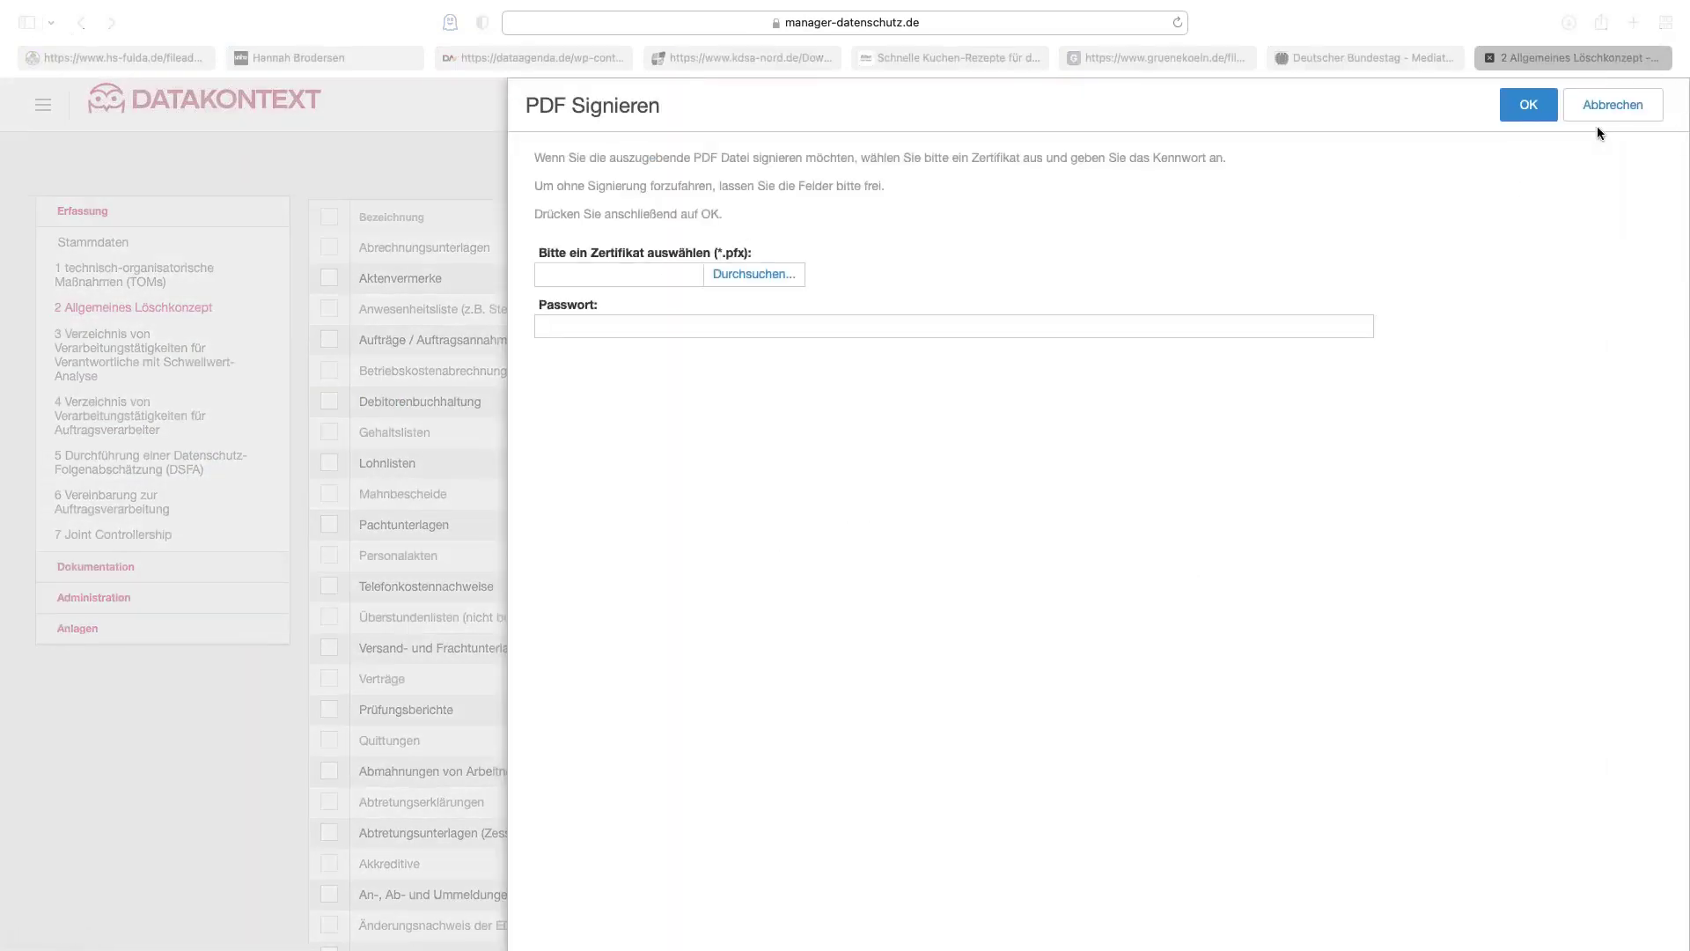
{"action": "left_click", "coordinate": [1556, 113]}
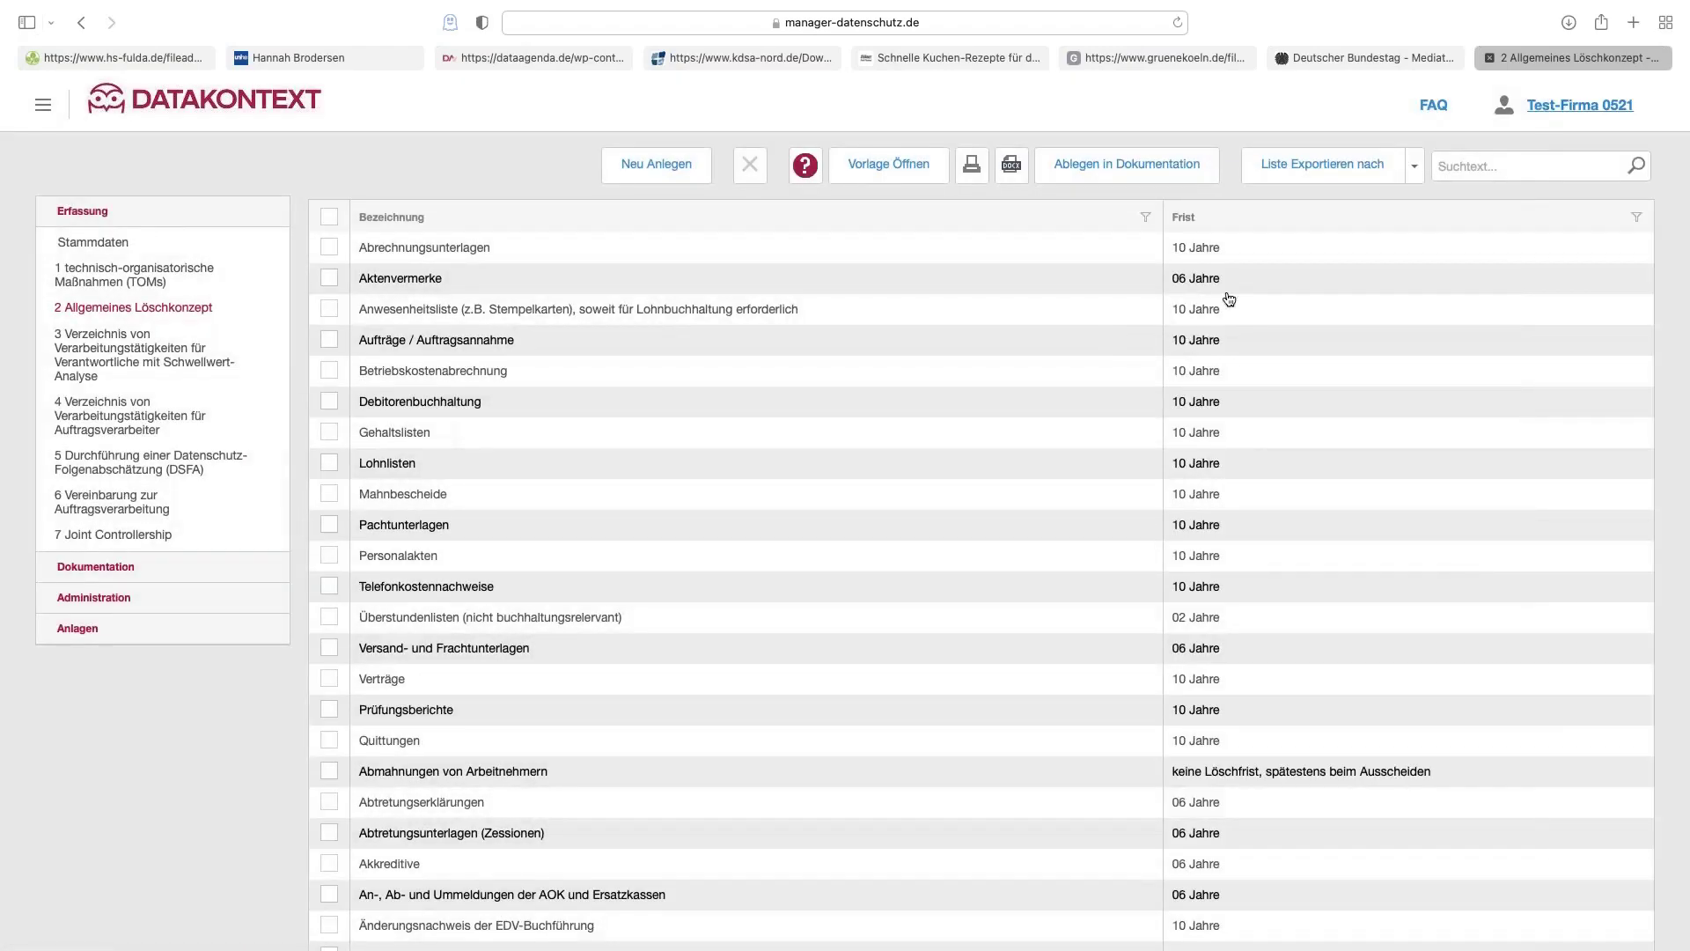
Look through the record types and their deletion periods on pages 1 and 3 of the general deletion concept
{"action": "scroll", "coordinate": [447, 379], "scroll_direction": "down", "scroll_amount": 2}
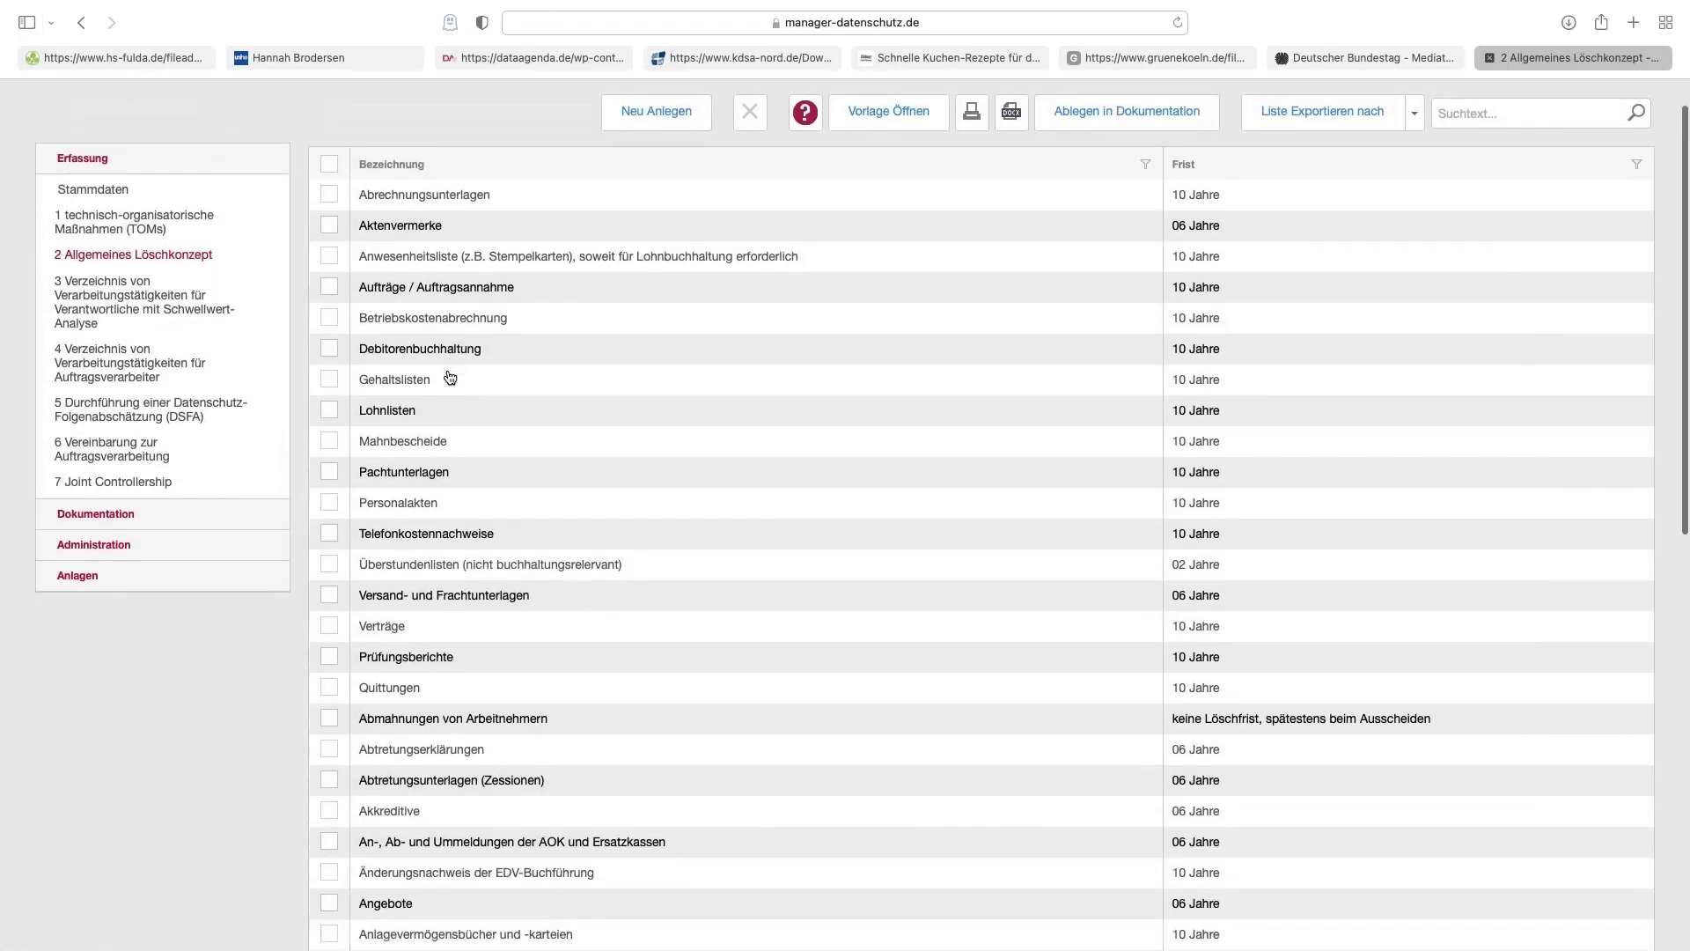
{"action": "scroll", "coordinate": [1224, 284], "scroll_direction": "down", "scroll_amount": 10}
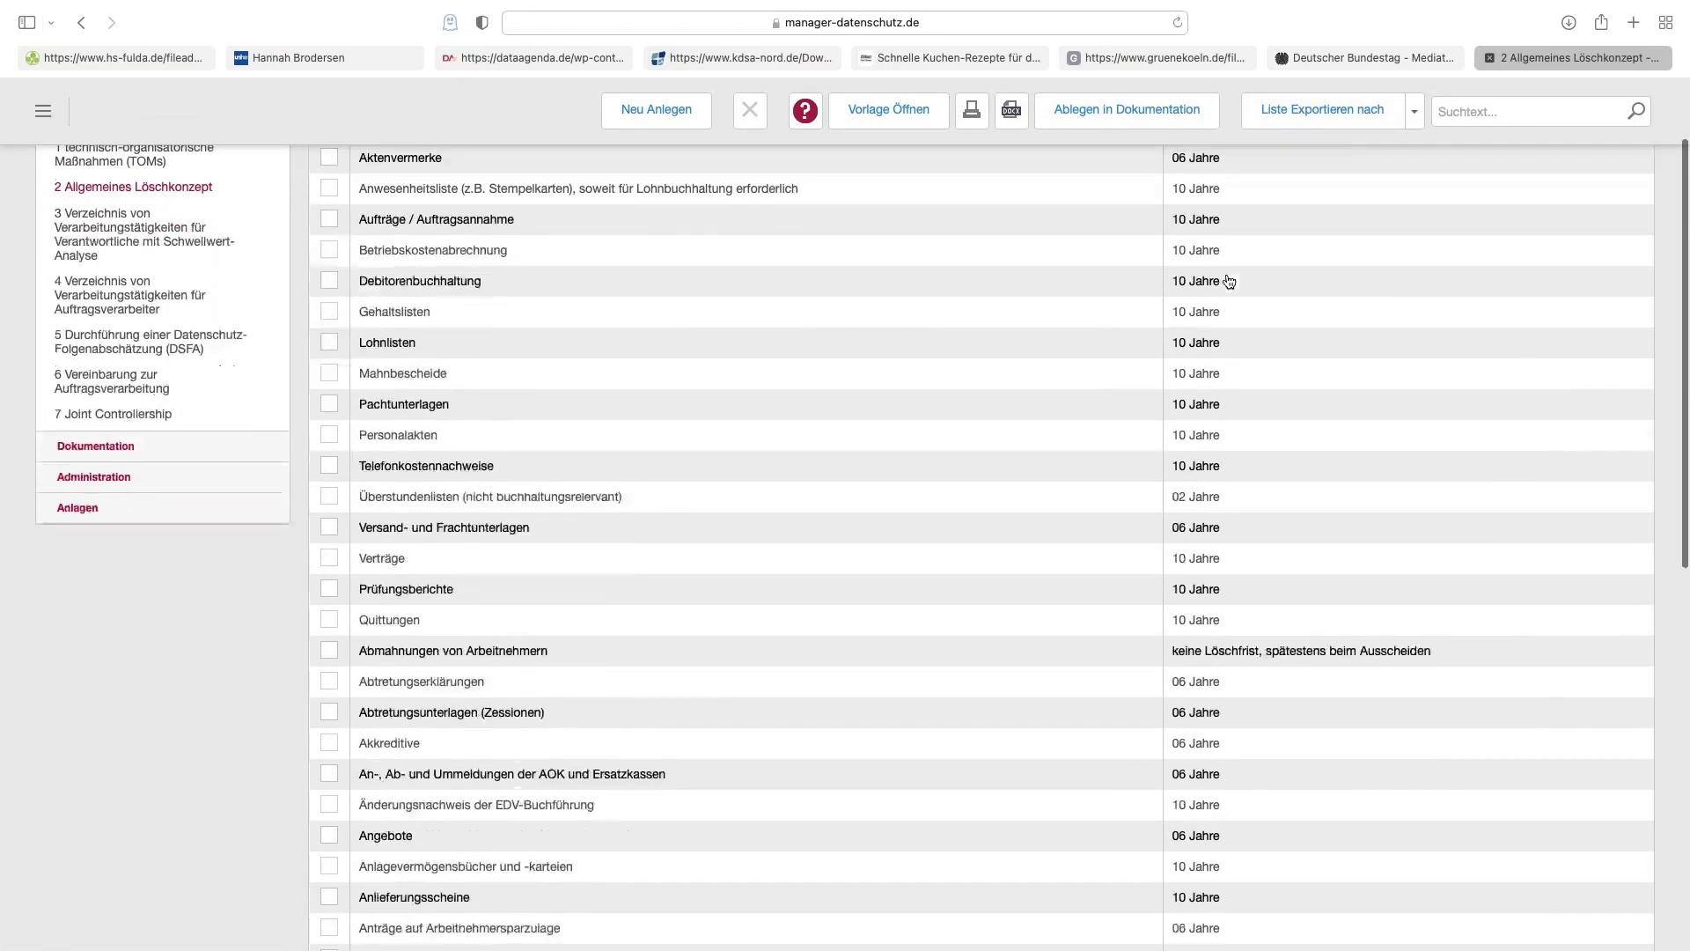
{"action": "scroll", "coordinate": [1224, 283], "scroll_direction": "down", "scroll_amount": 6}
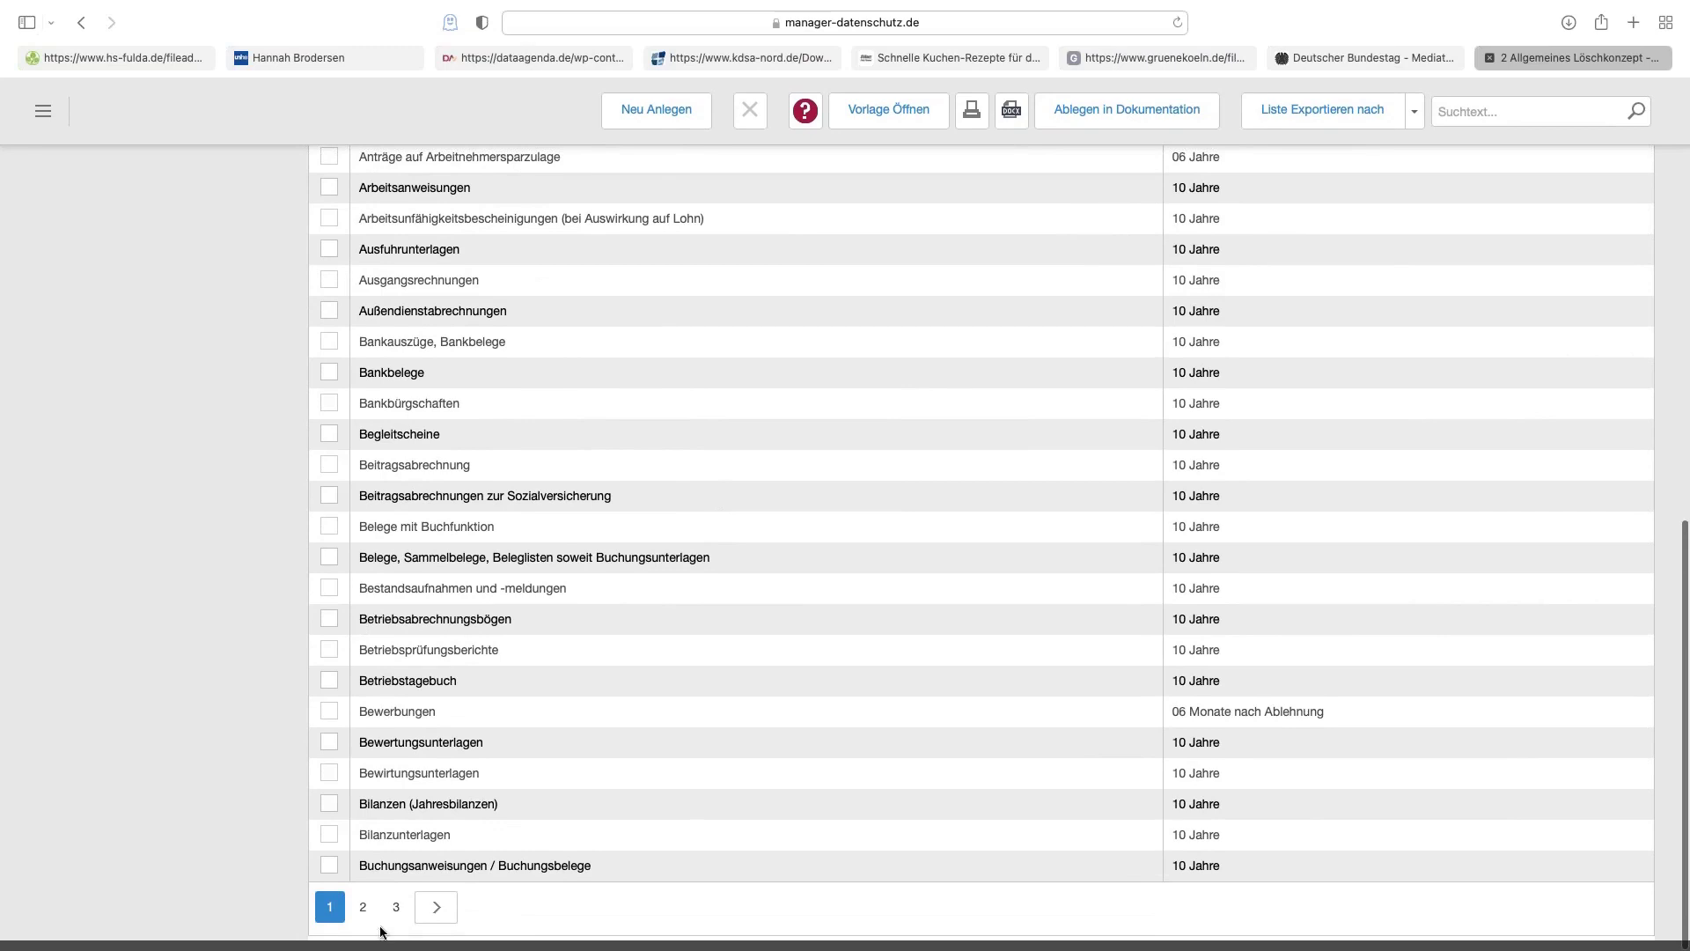
{"action": "left_click", "coordinate": [396, 907]}
{"action": "scroll", "coordinate": [396, 779], "scroll_direction": "up", "scroll_amount": 2}
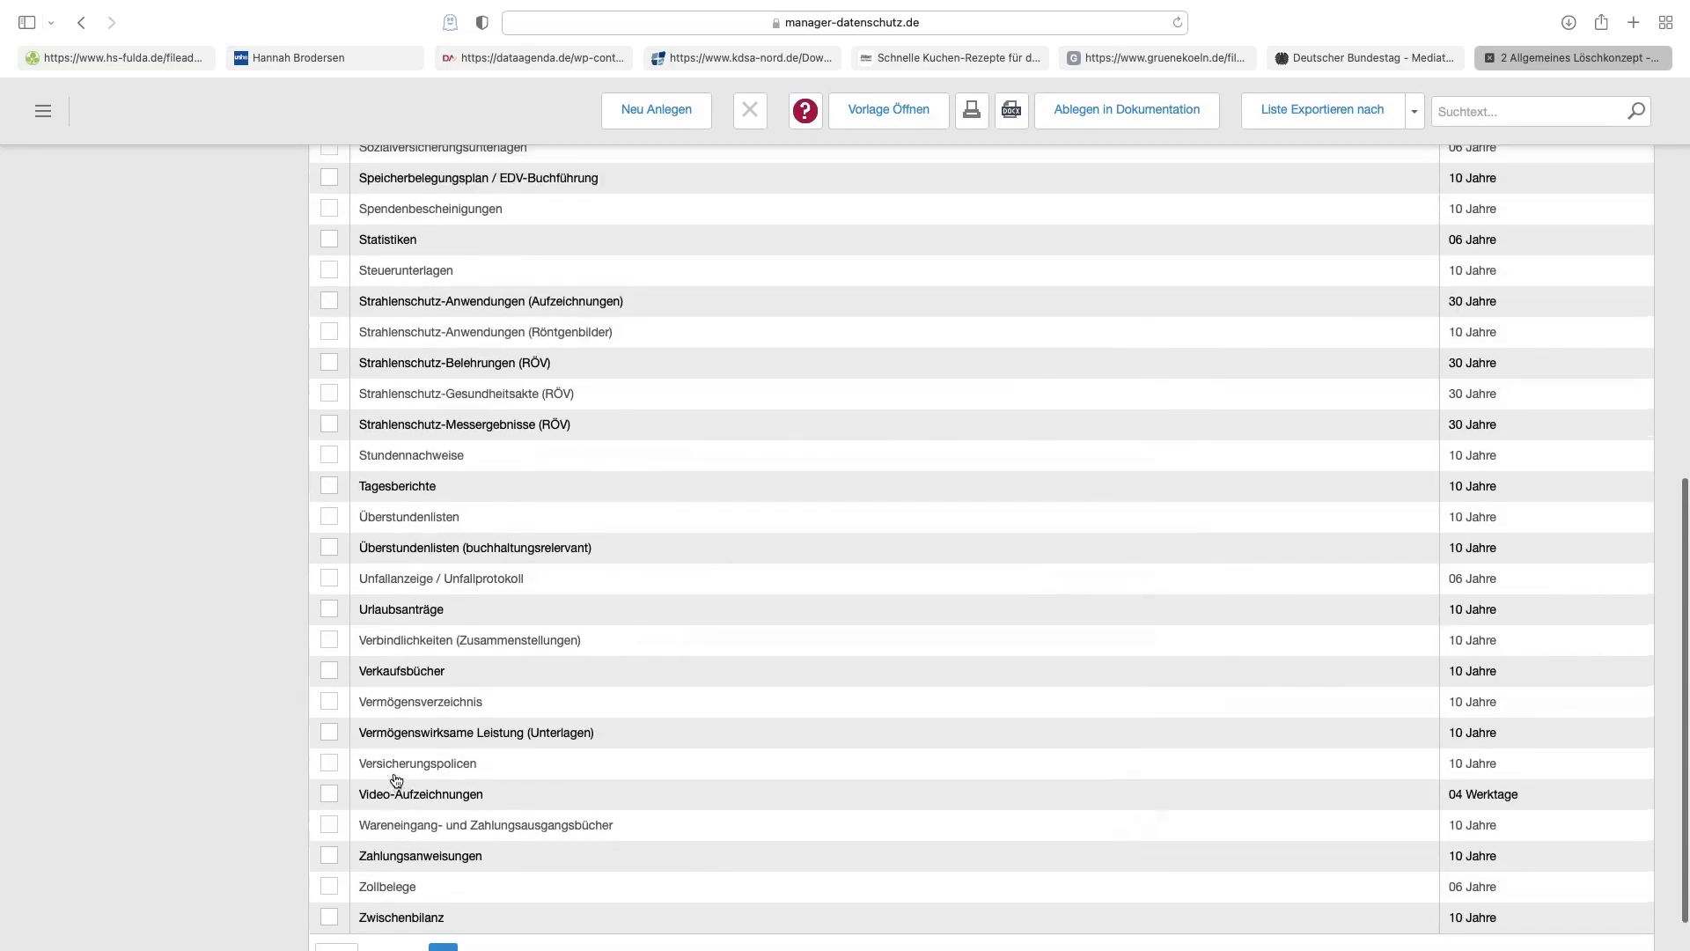
Open the technisch-organisatorische Maßnahmen (TOMs) list and look through its measures under Vertraulichkeit, Integrität and Verfügbarkeit
{"action": "scroll", "coordinate": [396, 780], "scroll_direction": "up", "scroll_amount": 10}
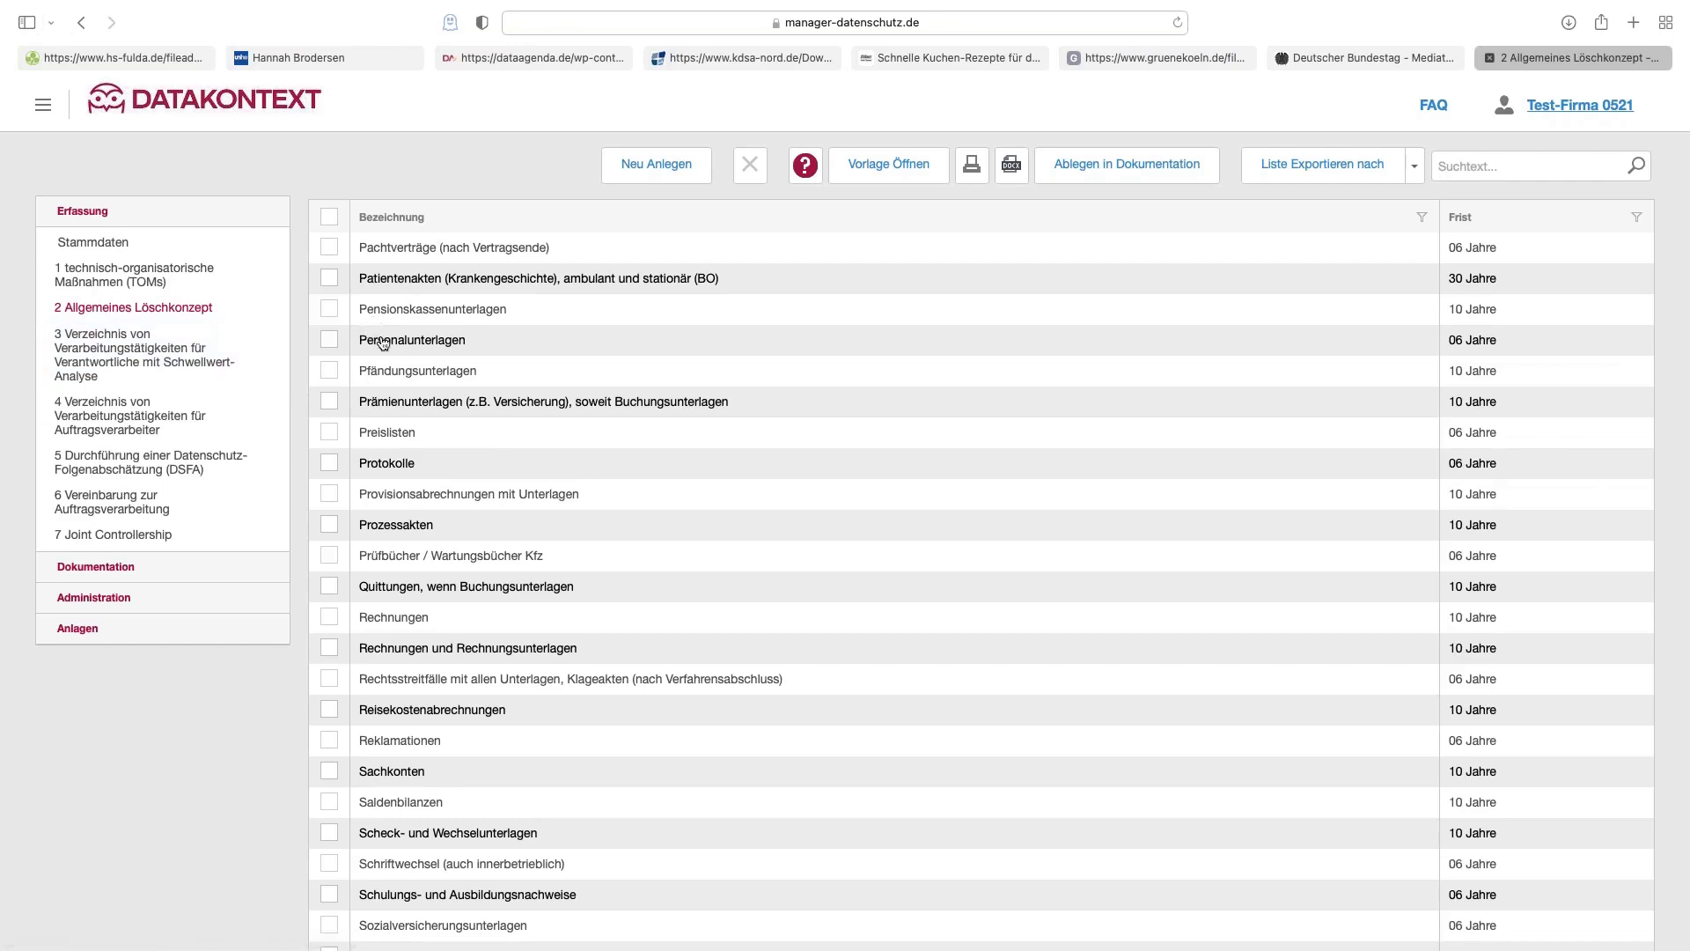
{"action": "left_click", "coordinate": [183, 282]}
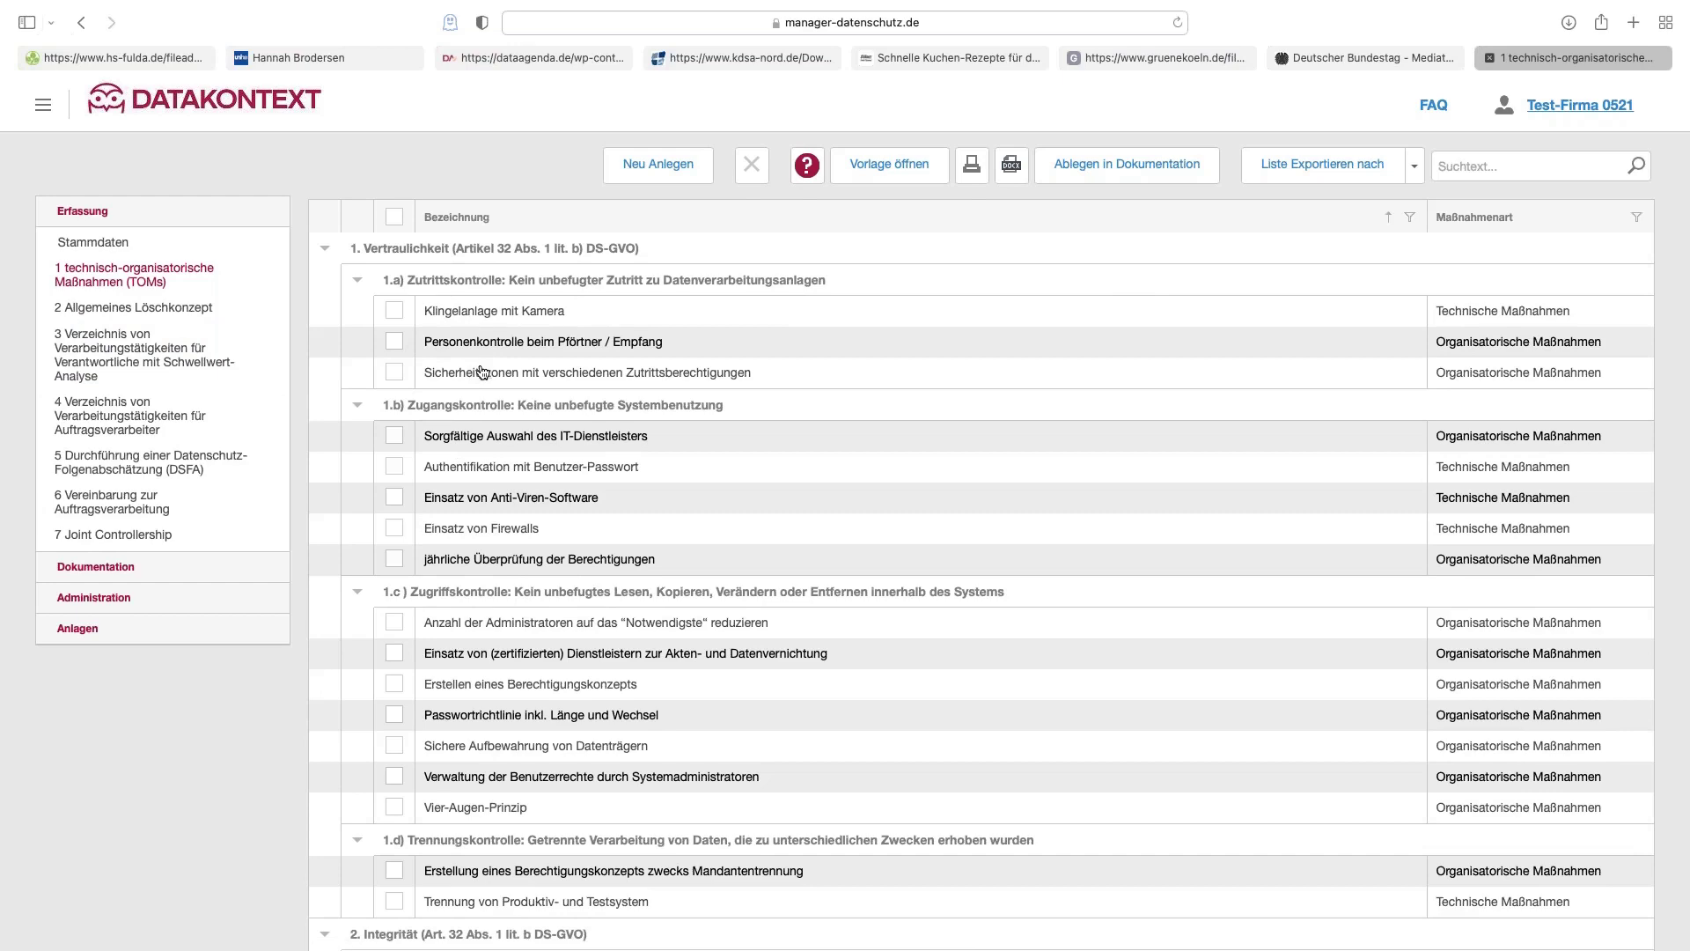
{"action": "scroll", "coordinate": [435, 456], "scroll_direction": "down", "scroll_amount": 5}
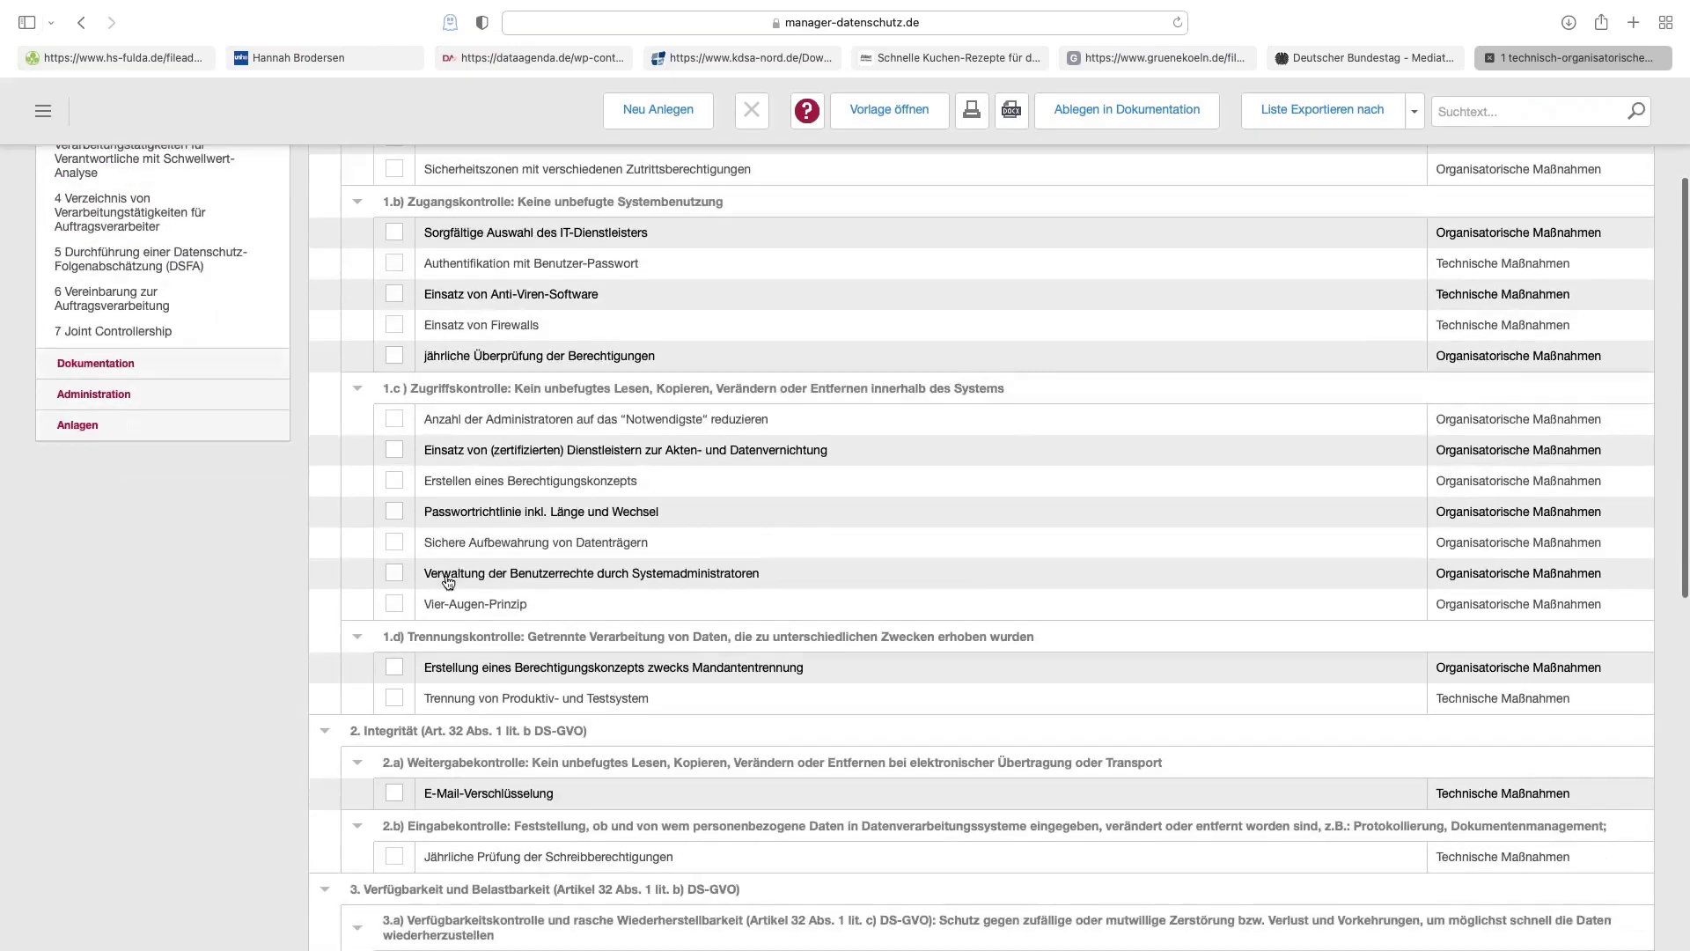
{"action": "scroll", "coordinate": [447, 600], "scroll_direction": "down", "scroll_amount": 2}
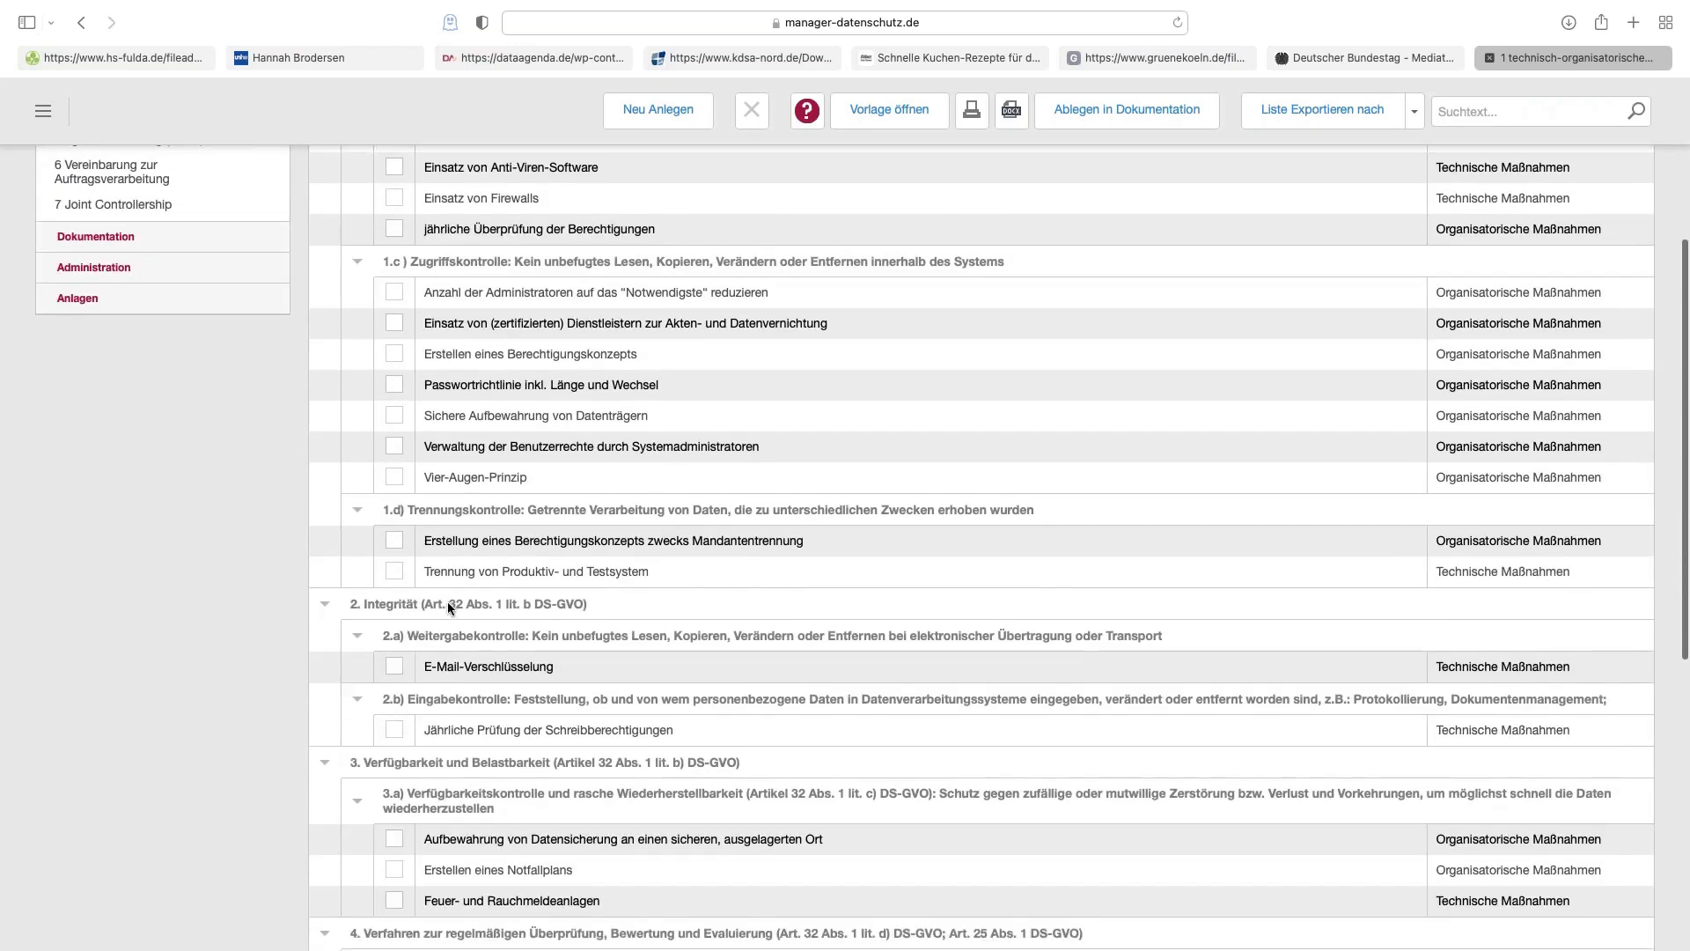
{"action": "scroll", "coordinate": [482, 492], "scroll_direction": "up", "scroll_amount": 6}
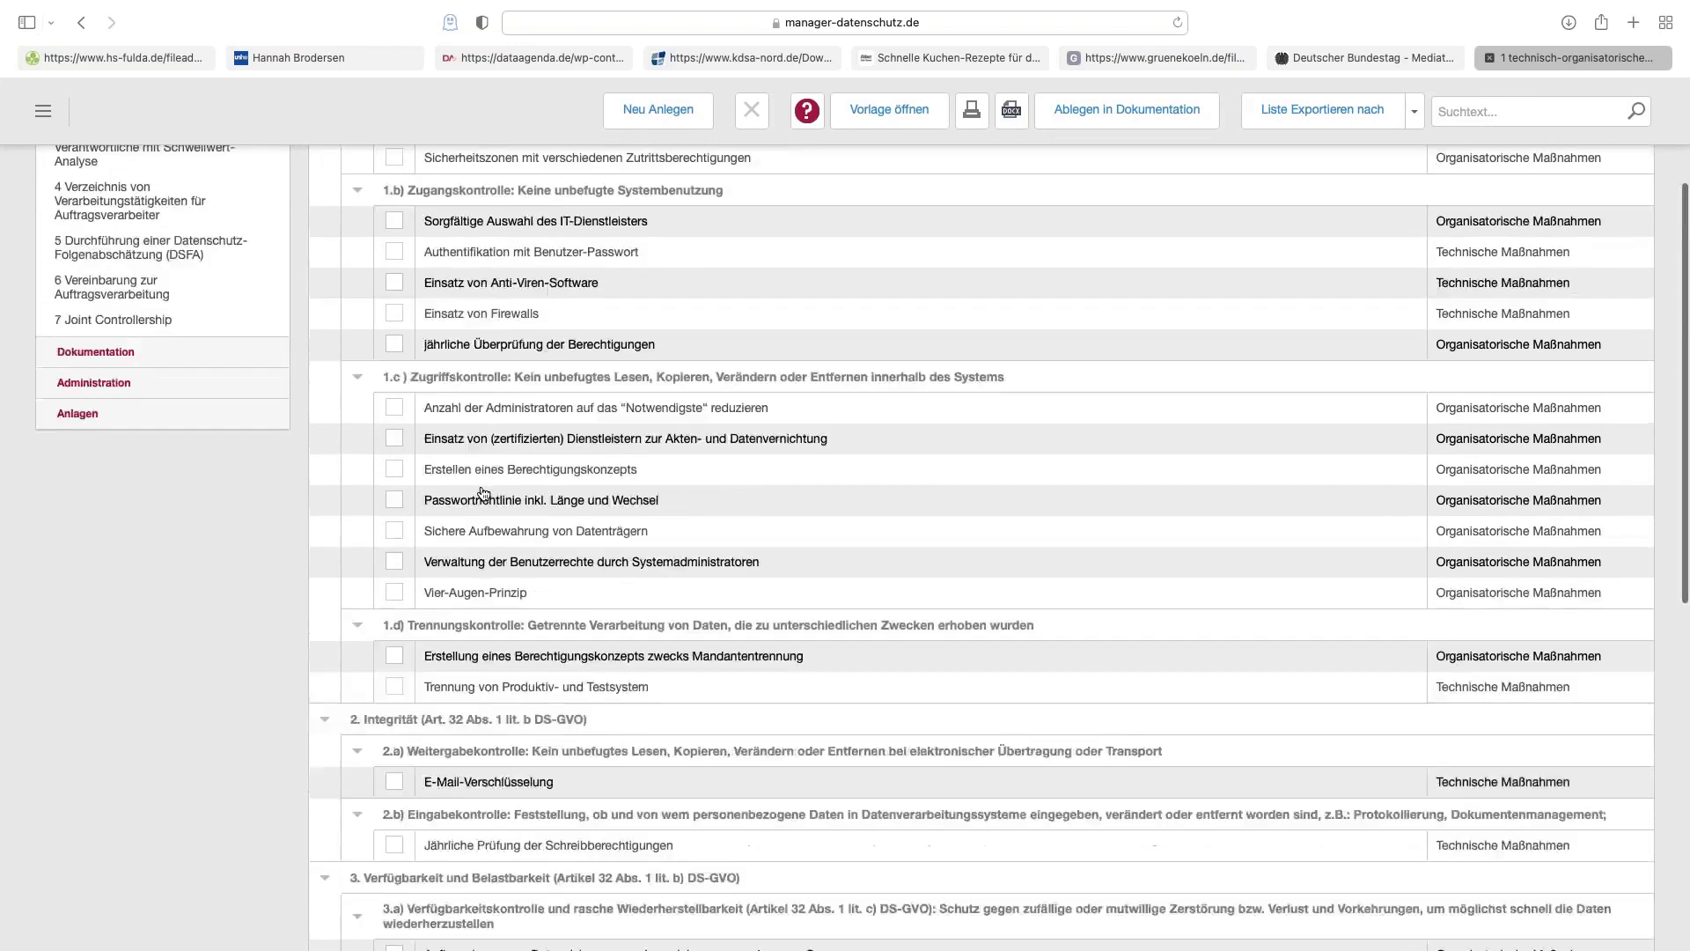
Select the measures Authentifikation mit Benutzer-Passwort, Einsatz von Anti-Viren-Software, Erstellen eines Notfallplans and Feuer- und Rauchmeldeanlagen in the TOMs list
{"action": "left_click", "coordinate": [394, 467]}
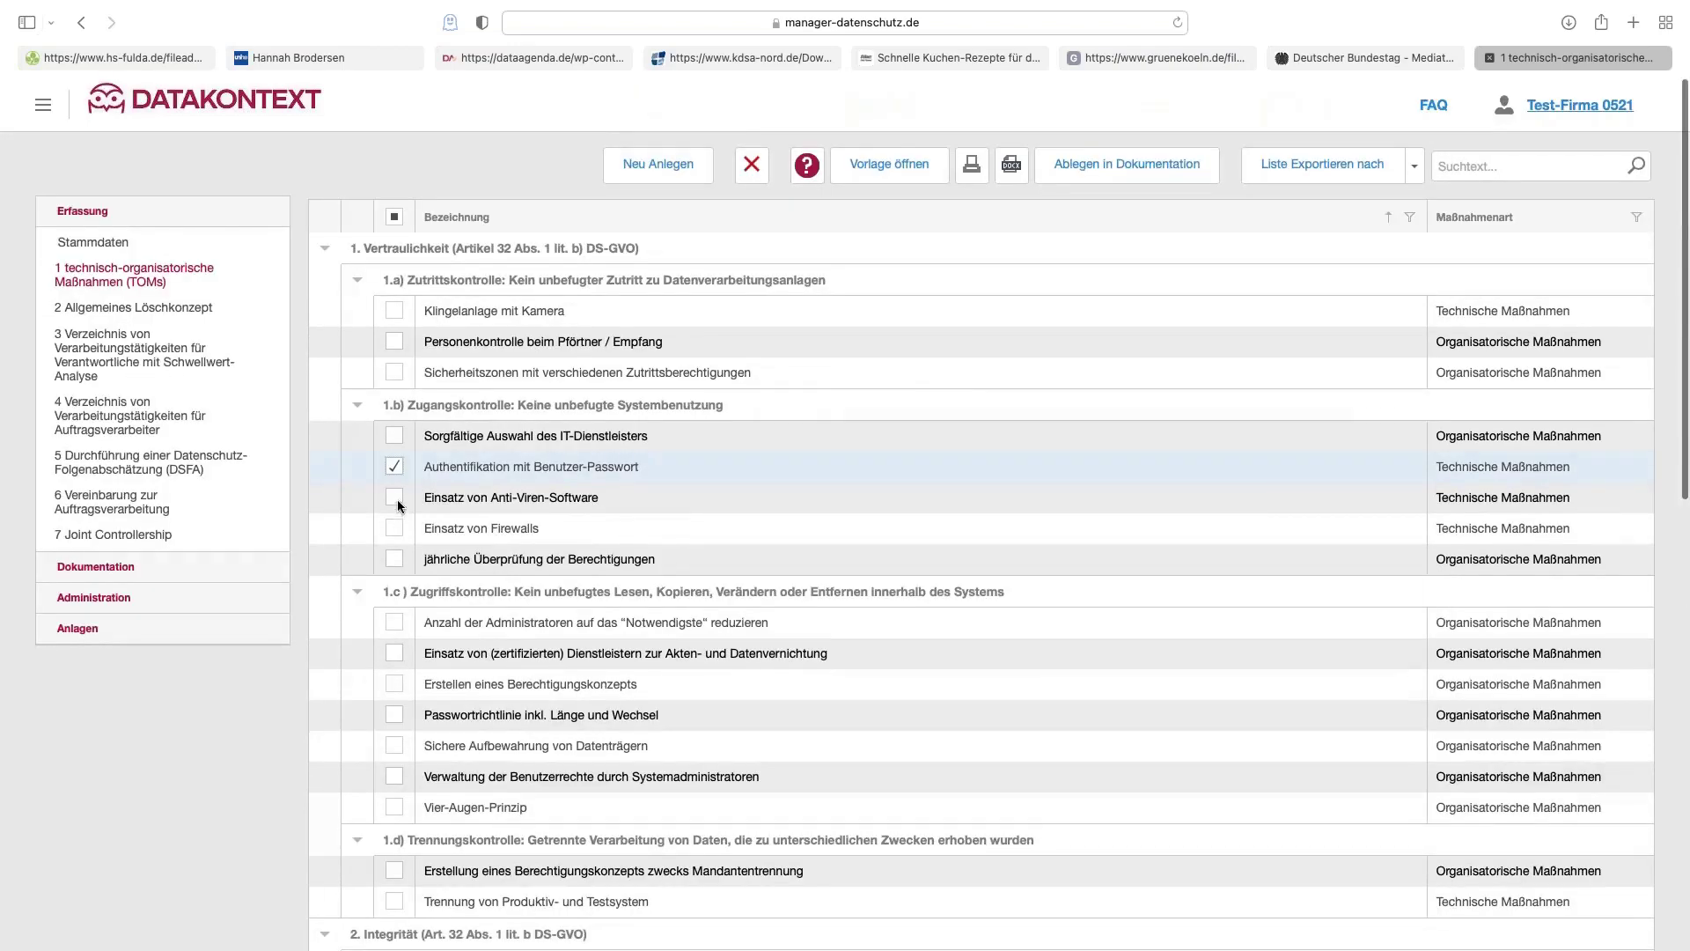
{"action": "left_click", "coordinate": [394, 498]}
{"action": "scroll", "coordinate": [398, 504], "scroll_direction": "down", "scroll_amount": 1}
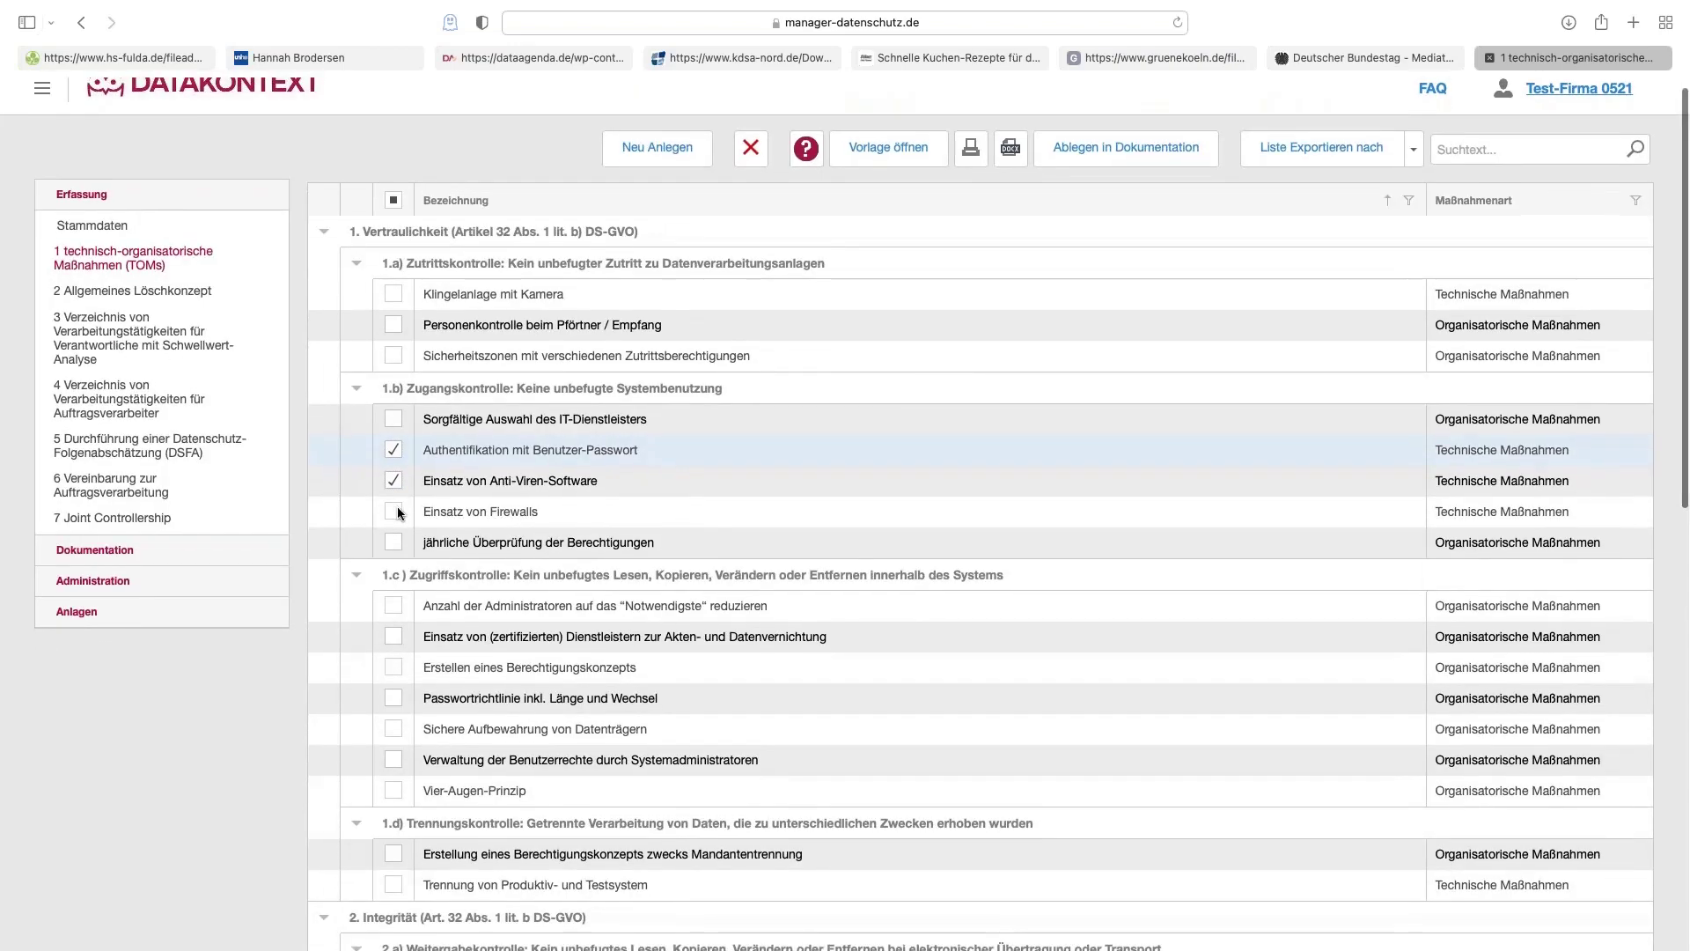
{"action": "scroll", "coordinate": [398, 512], "scroll_direction": "down", "scroll_amount": 10}
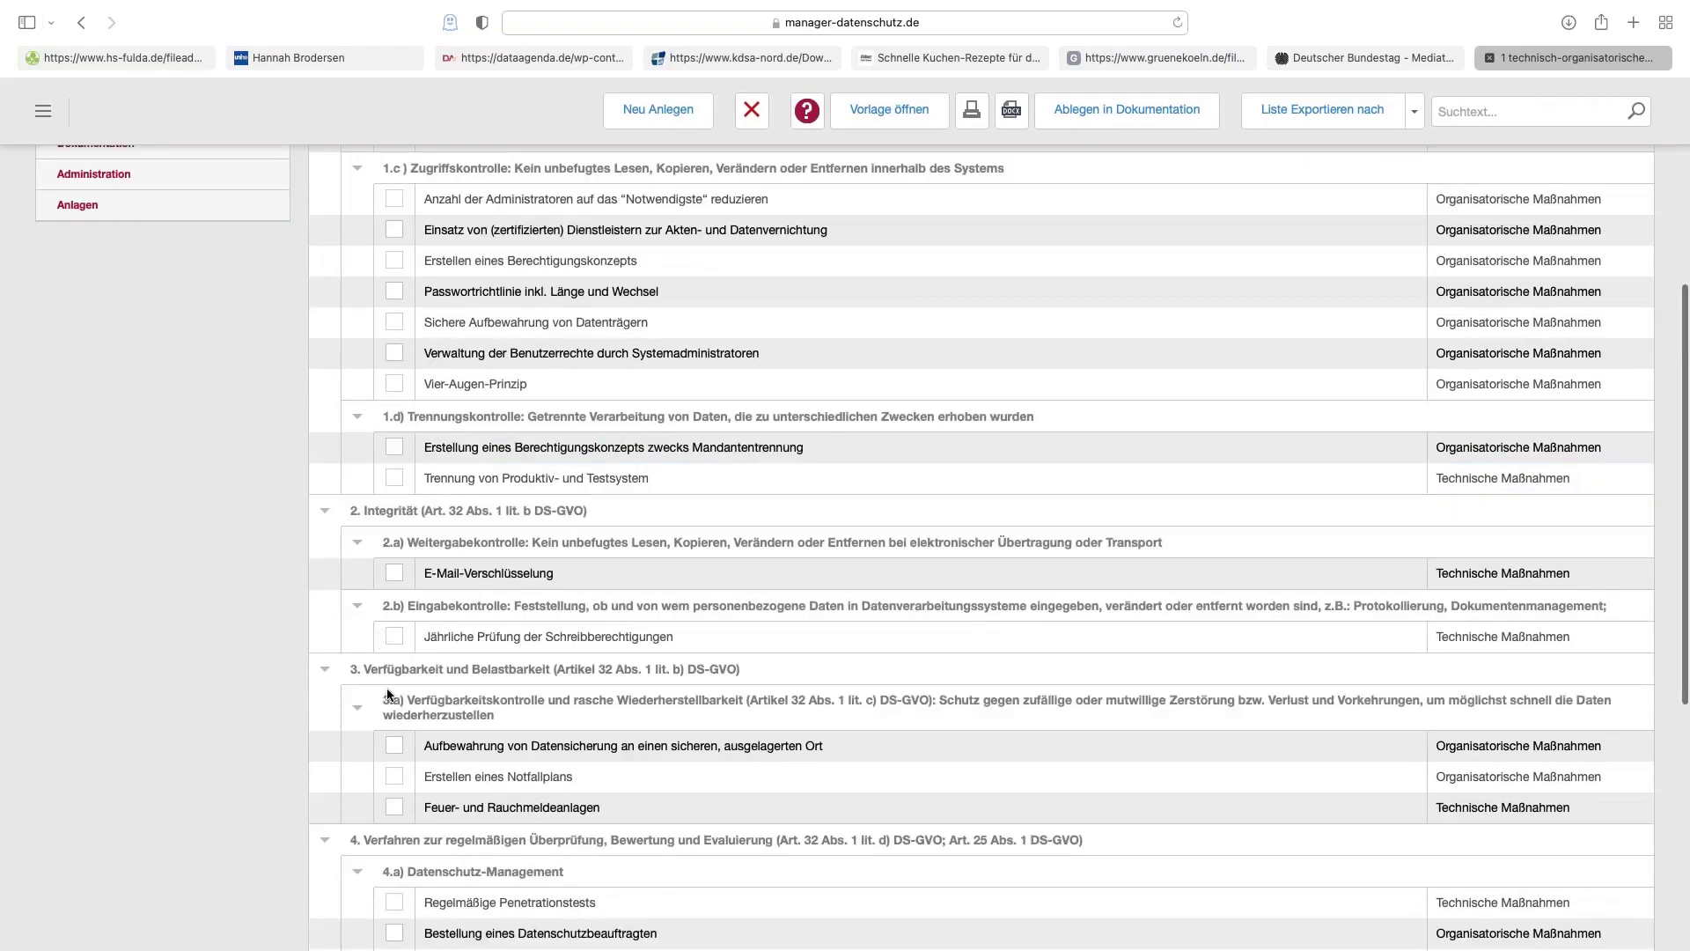
{"action": "left_click", "coordinate": [394, 776]}
{"action": "left_click", "coordinate": [397, 807]}
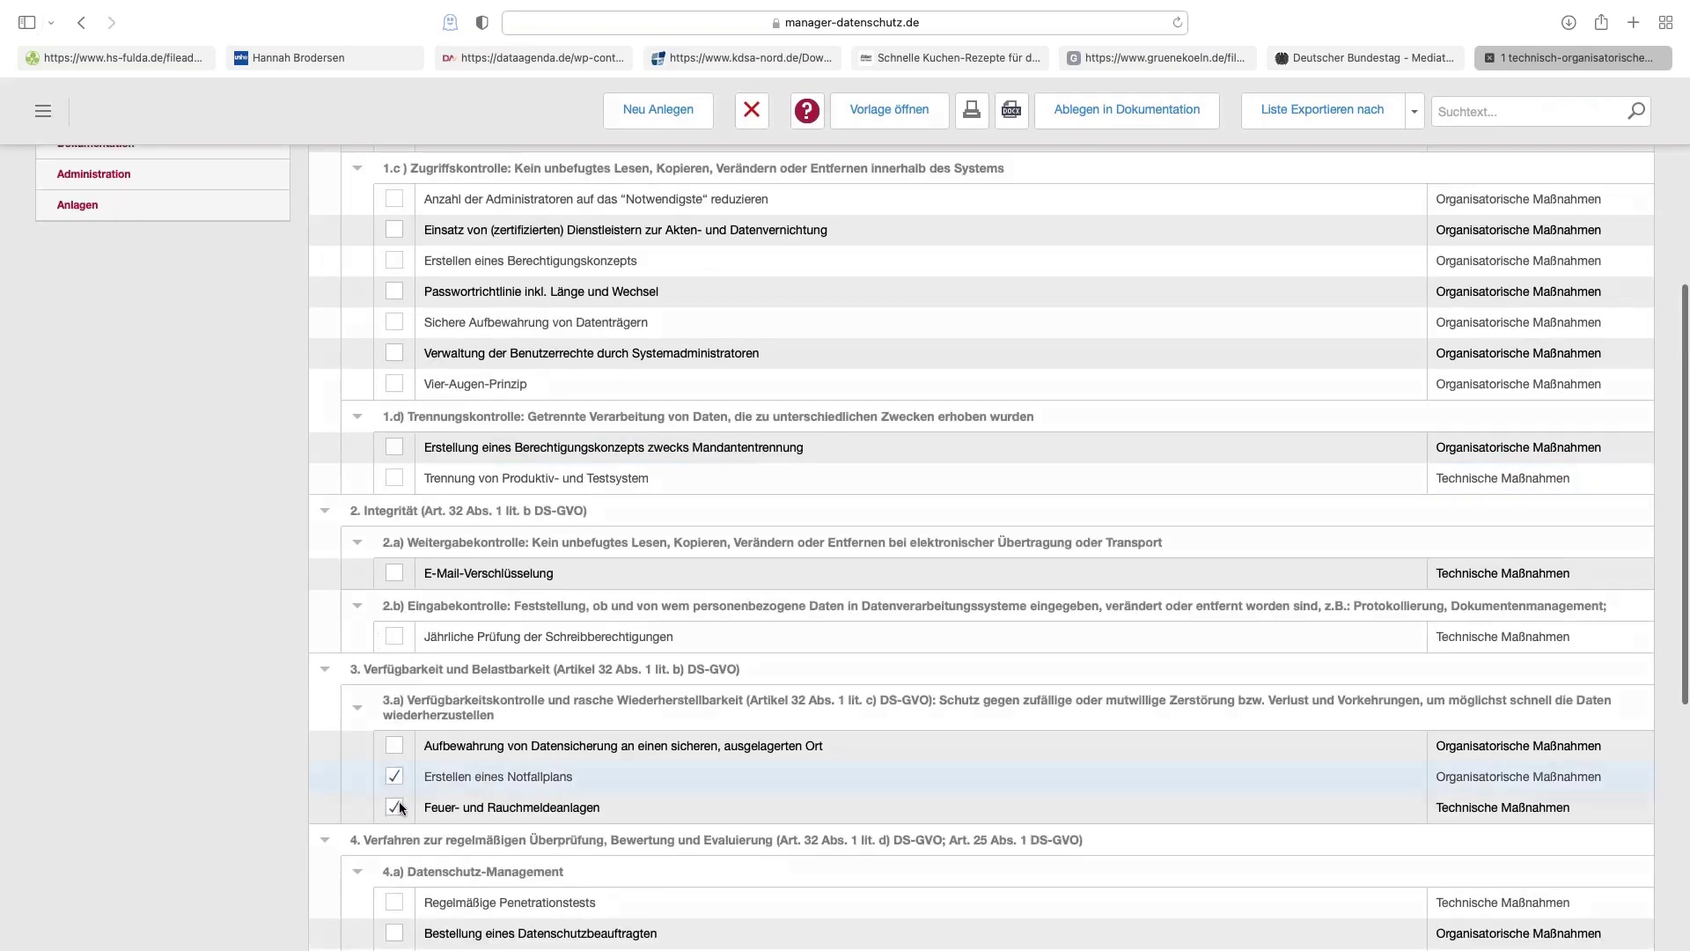
View the remaining TOMs, from Datenschutz-Management through the Betroffenen-Rechte measures on page 2
{"action": "scroll", "coordinate": [472, 715], "scroll_direction": "down", "scroll_amount": 6}
{"action": "scroll", "coordinate": [472, 714], "scroll_direction": "down", "scroll_amount": 3}
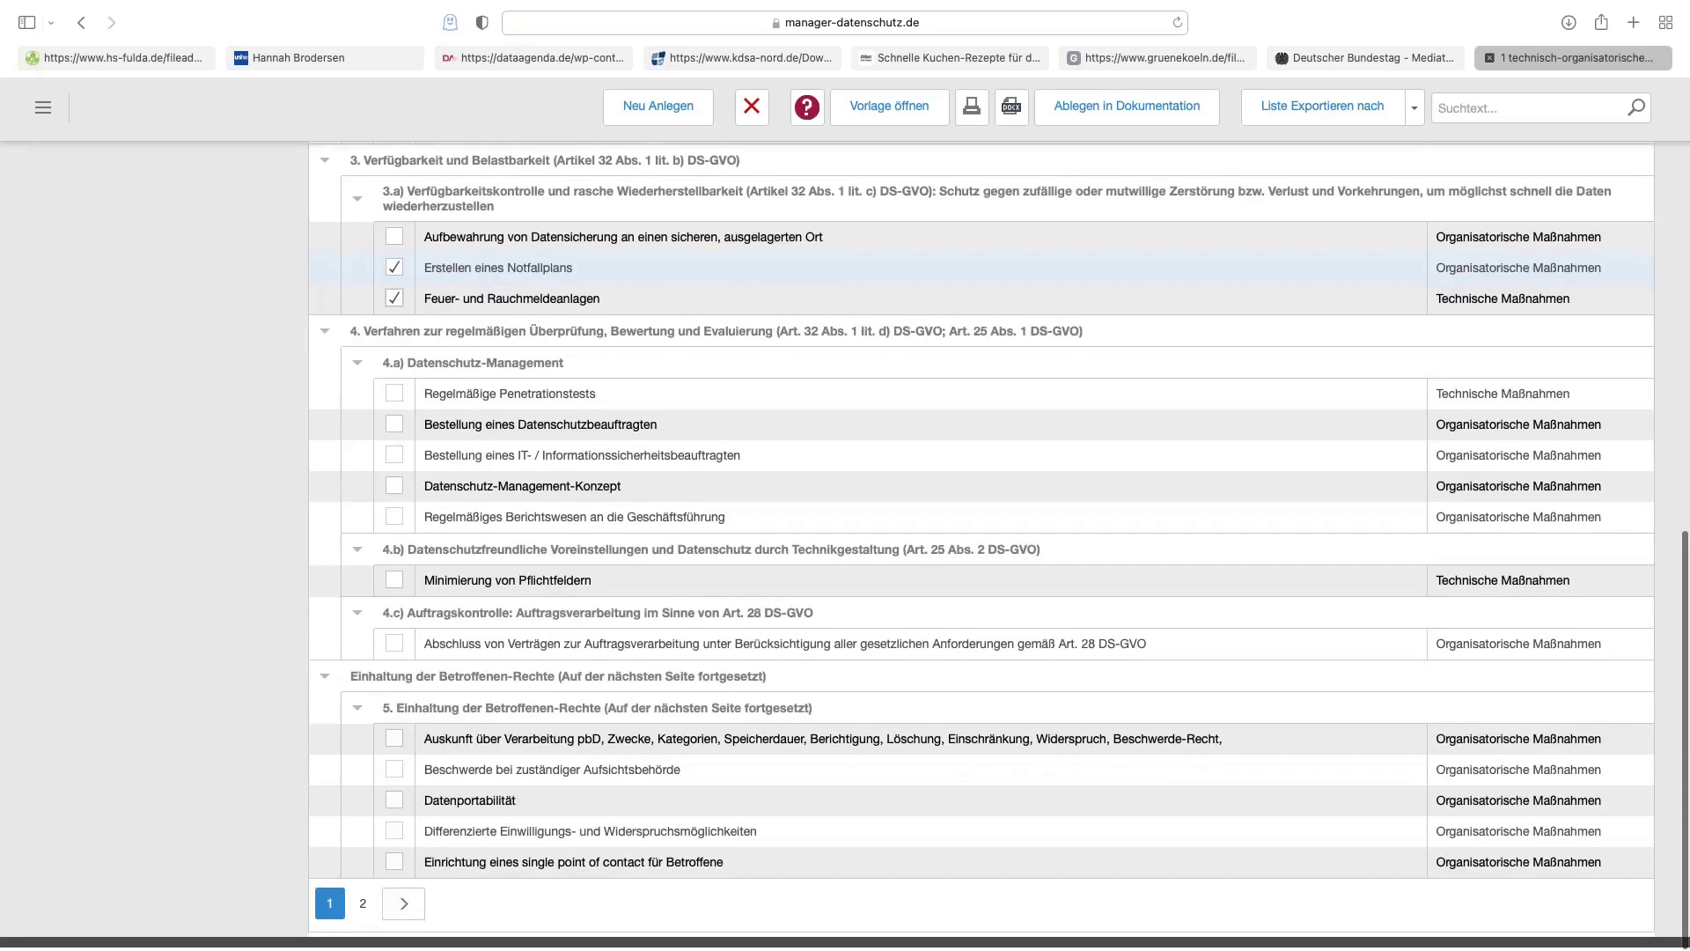
{"action": "left_click", "coordinate": [356, 908]}
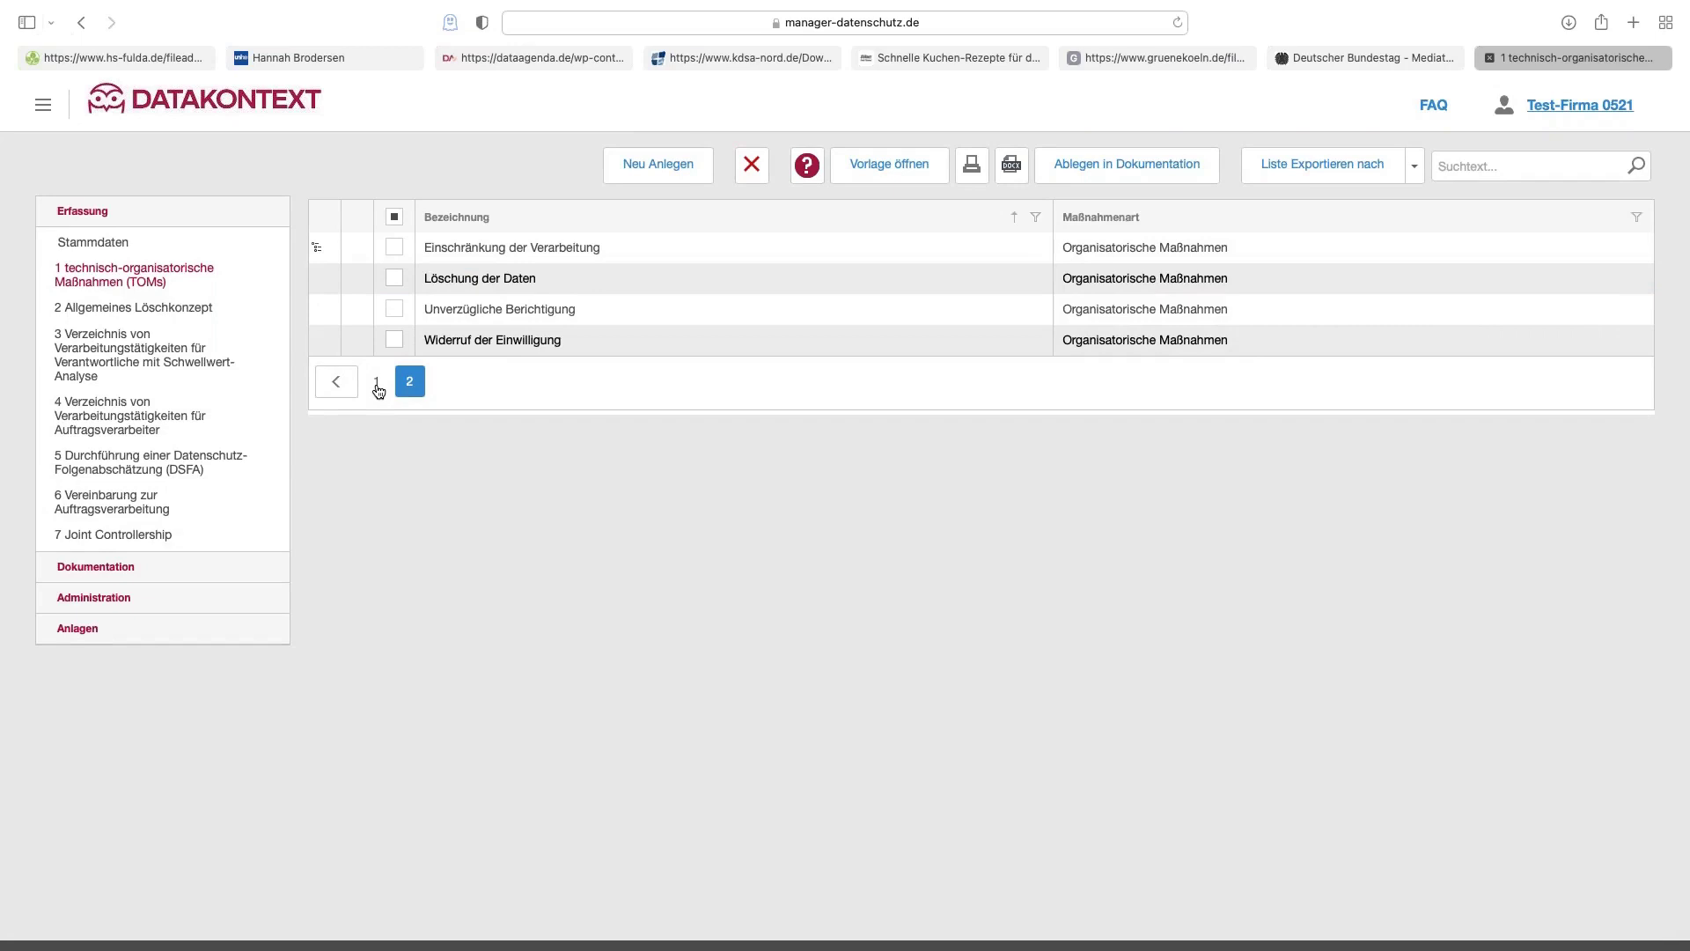
Expand the Dokumentation section and look through its categories down to 13 Sonstiges
{"action": "left_click", "coordinate": [170, 567]}
{"action": "scroll", "coordinate": [124, 665], "scroll_direction": "down", "scroll_amount": 3}
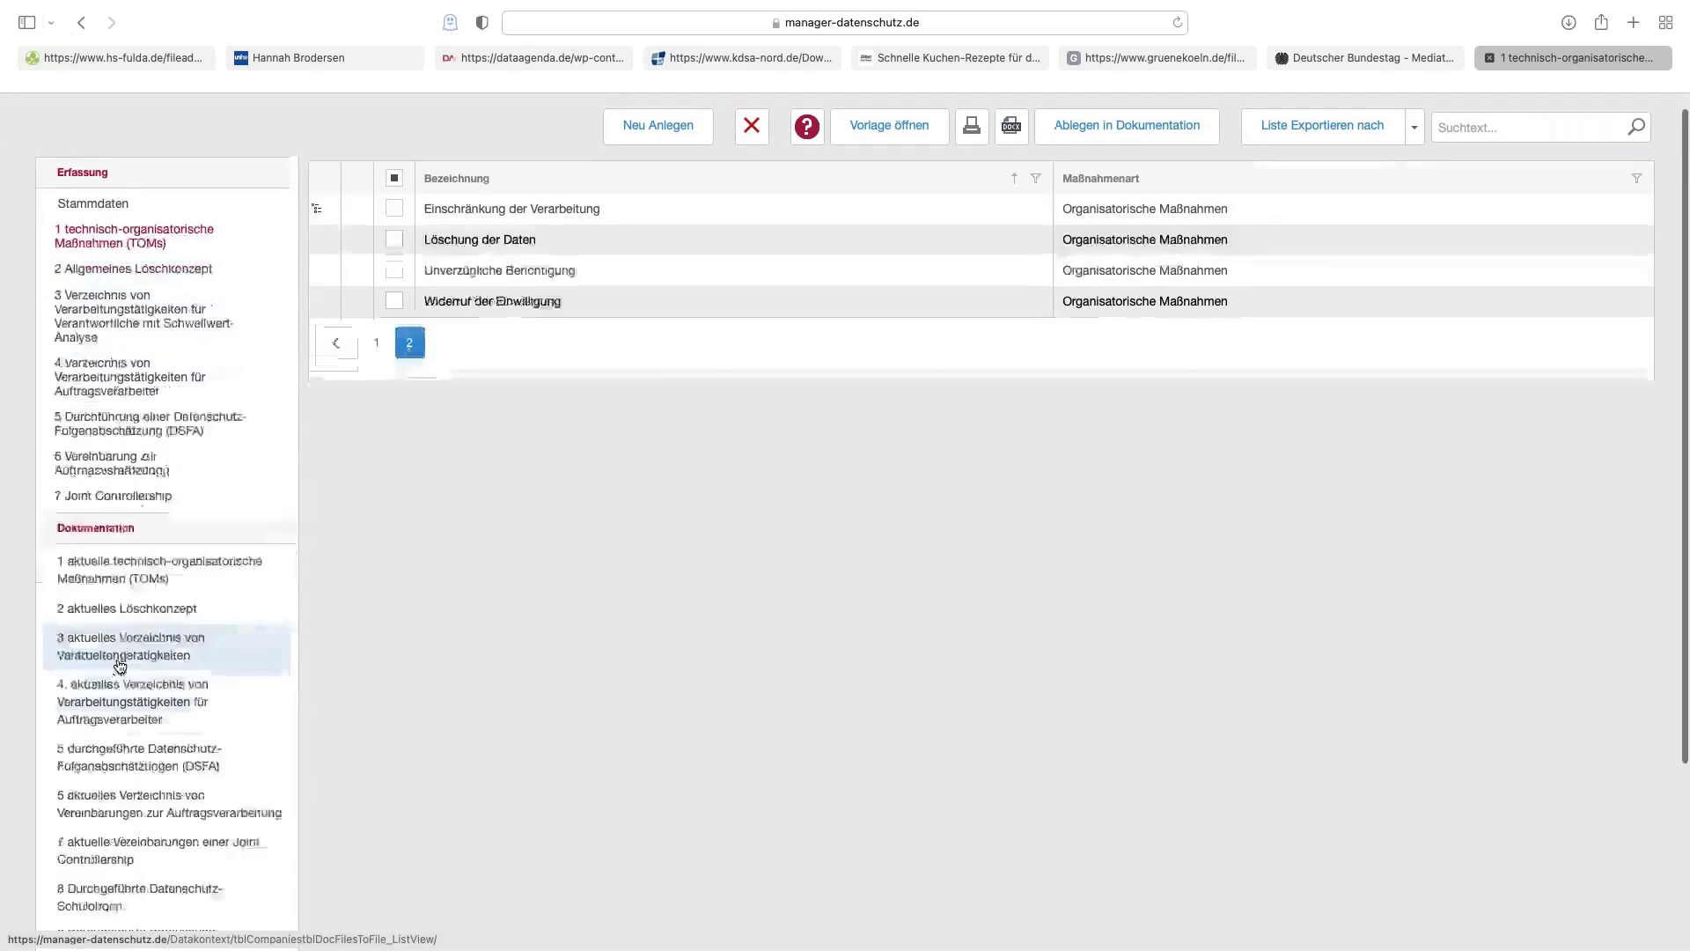
{"action": "scroll", "coordinate": [234, 764], "scroll_direction": "down", "scroll_amount": 3}
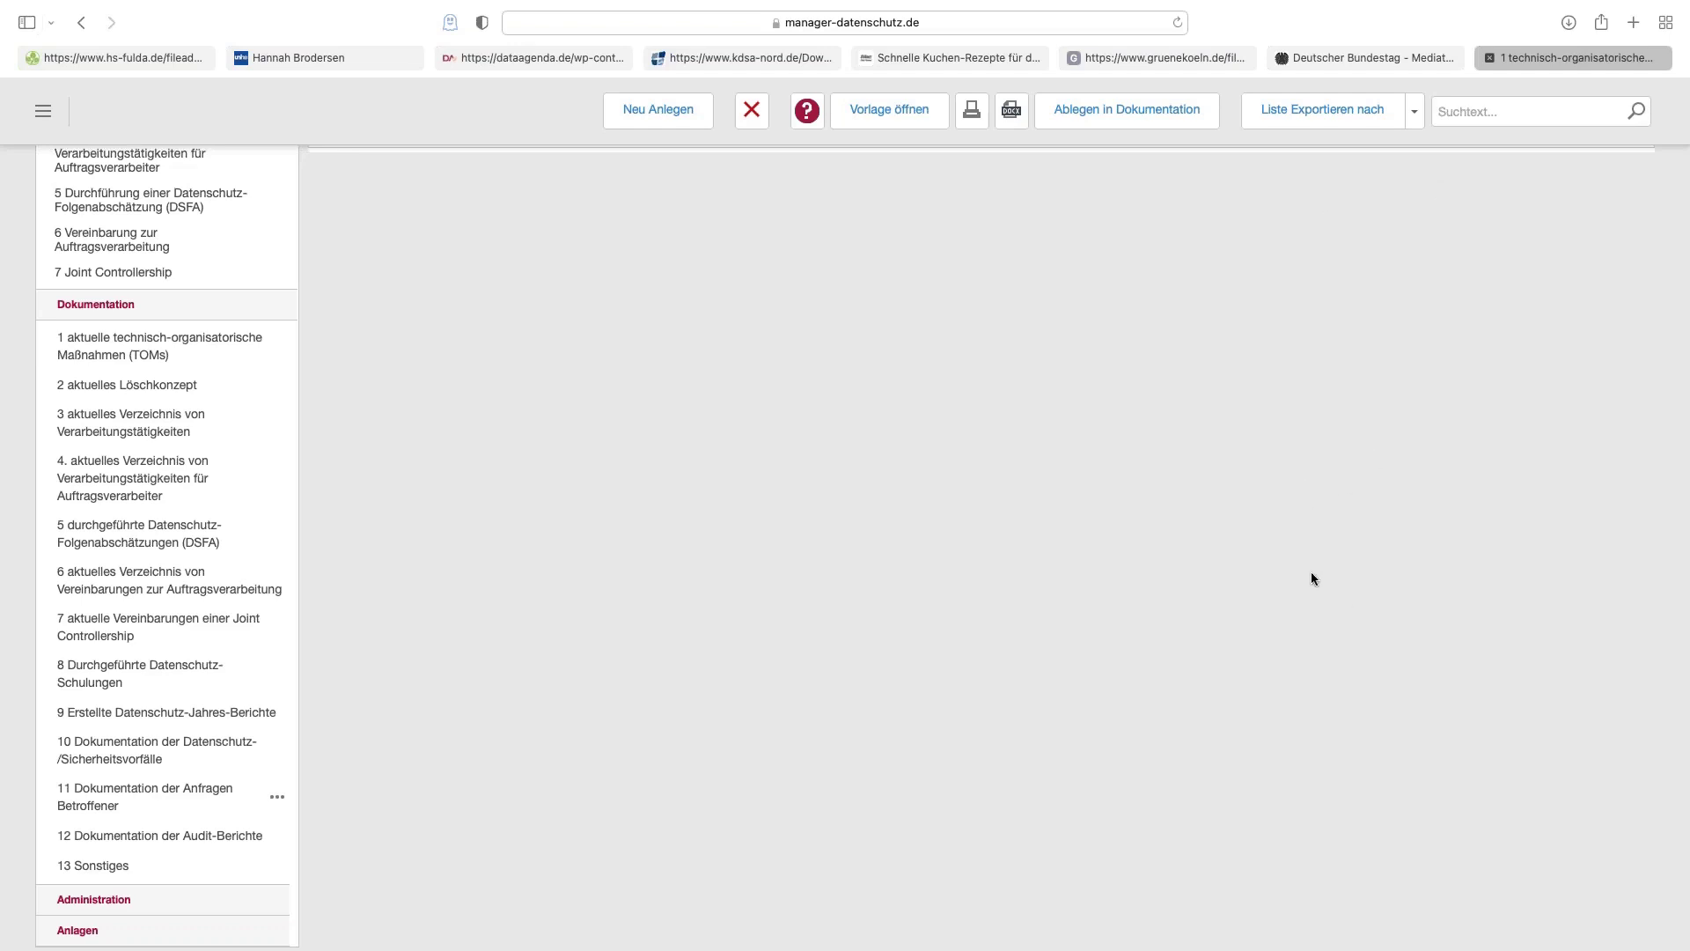
Switch to the presentation slide show and go from the Live Demo slide to slide 28, looking briefly at slide 29
{"action": "key", "text": "ctrl+Up"}
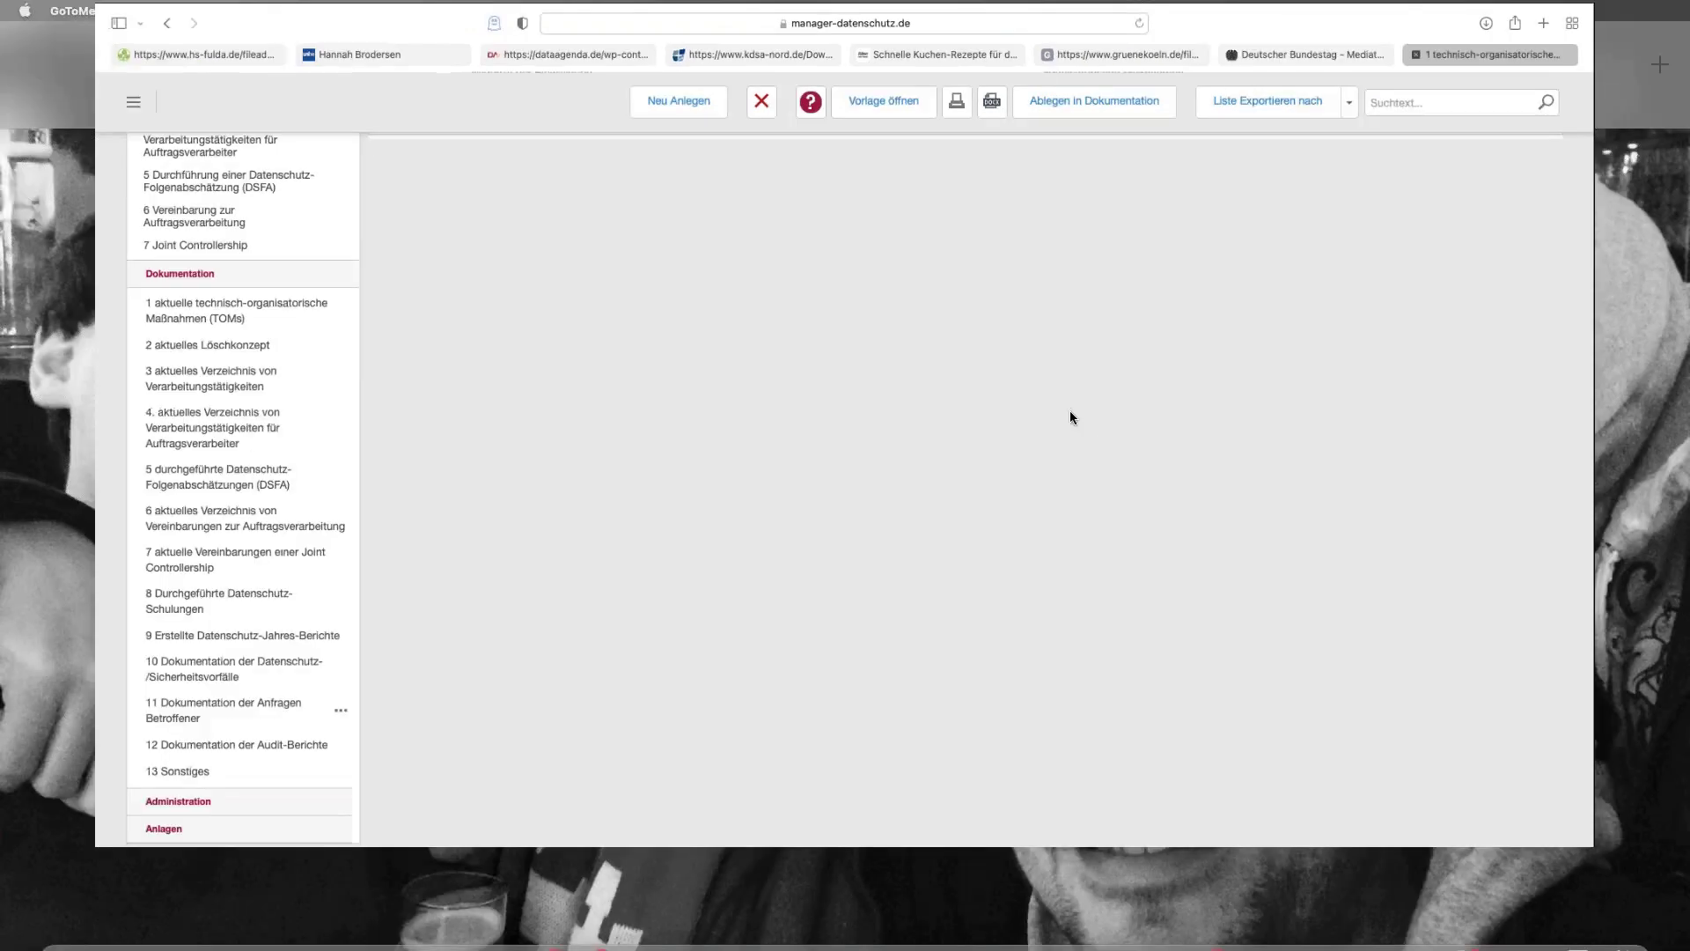
{"action": "left_click", "coordinate": [643, 85]}
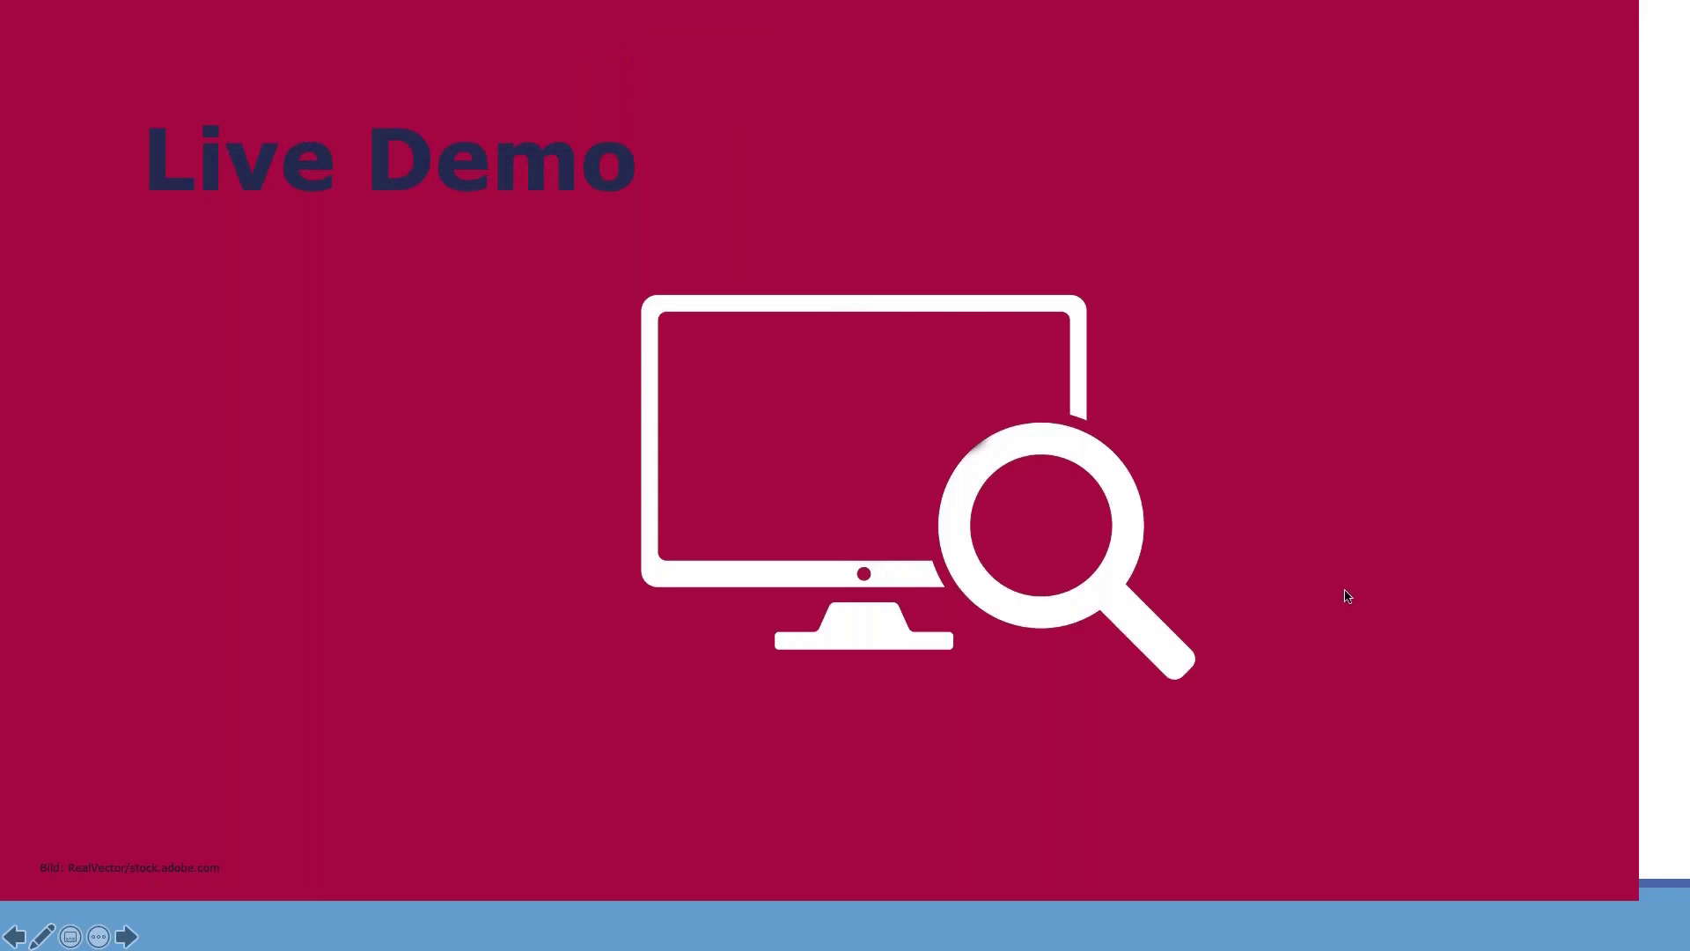
{"action": "left_click", "coordinate": [912, 435]}
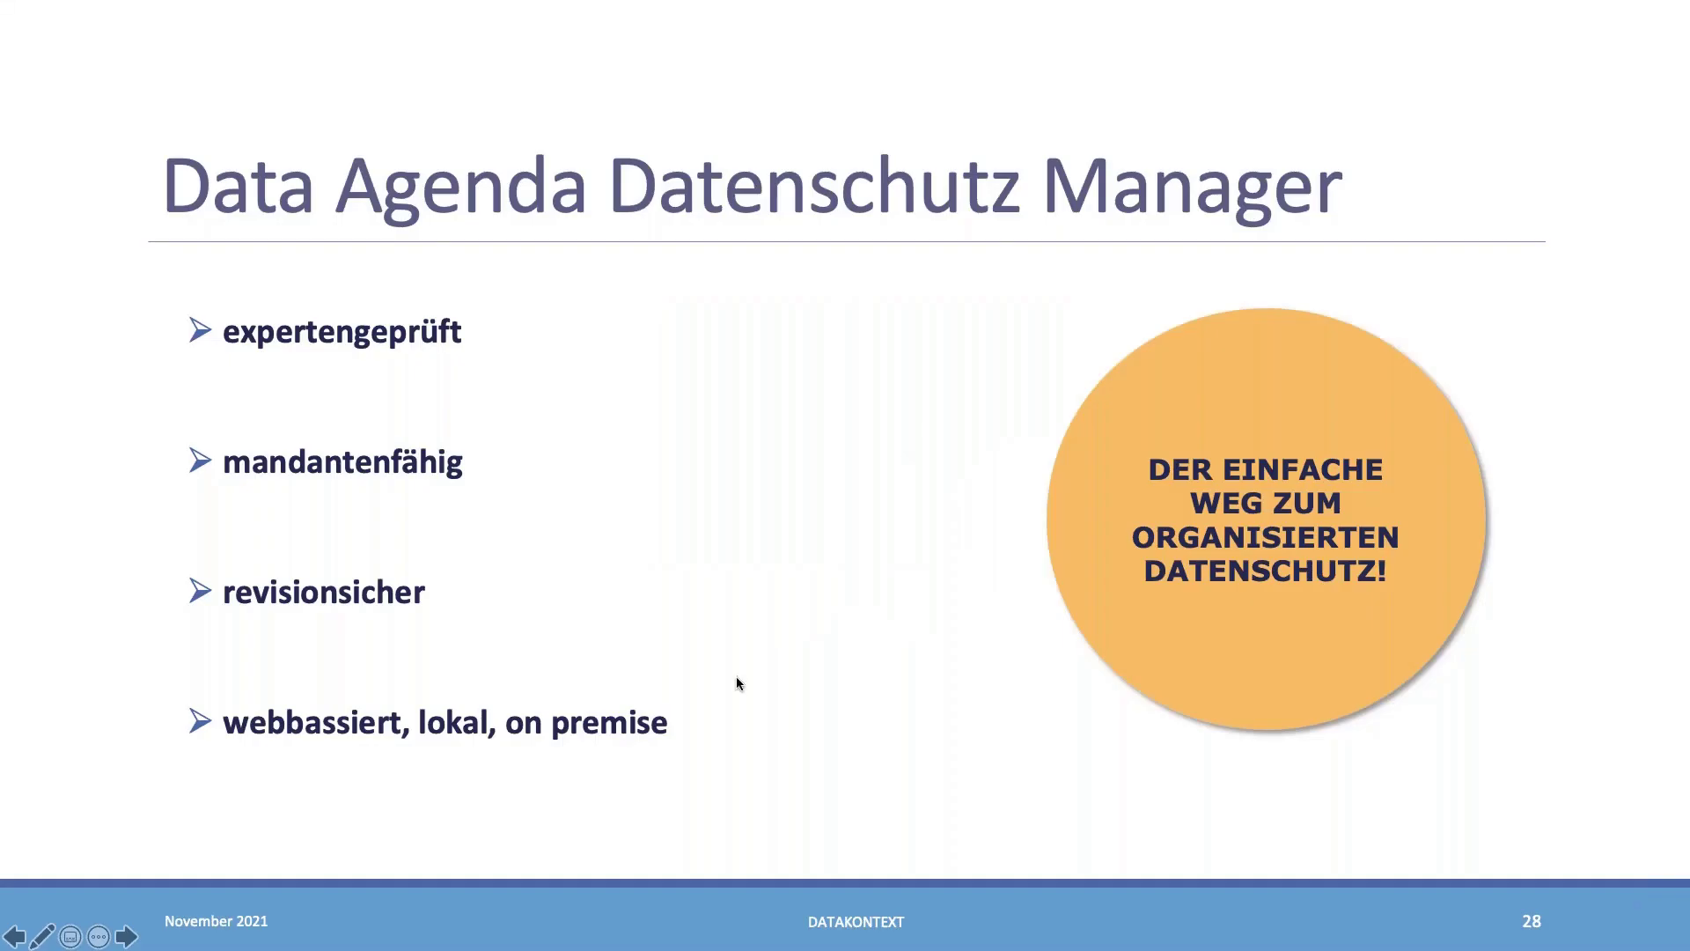
{"action": "left_click", "coordinate": [126, 935]}
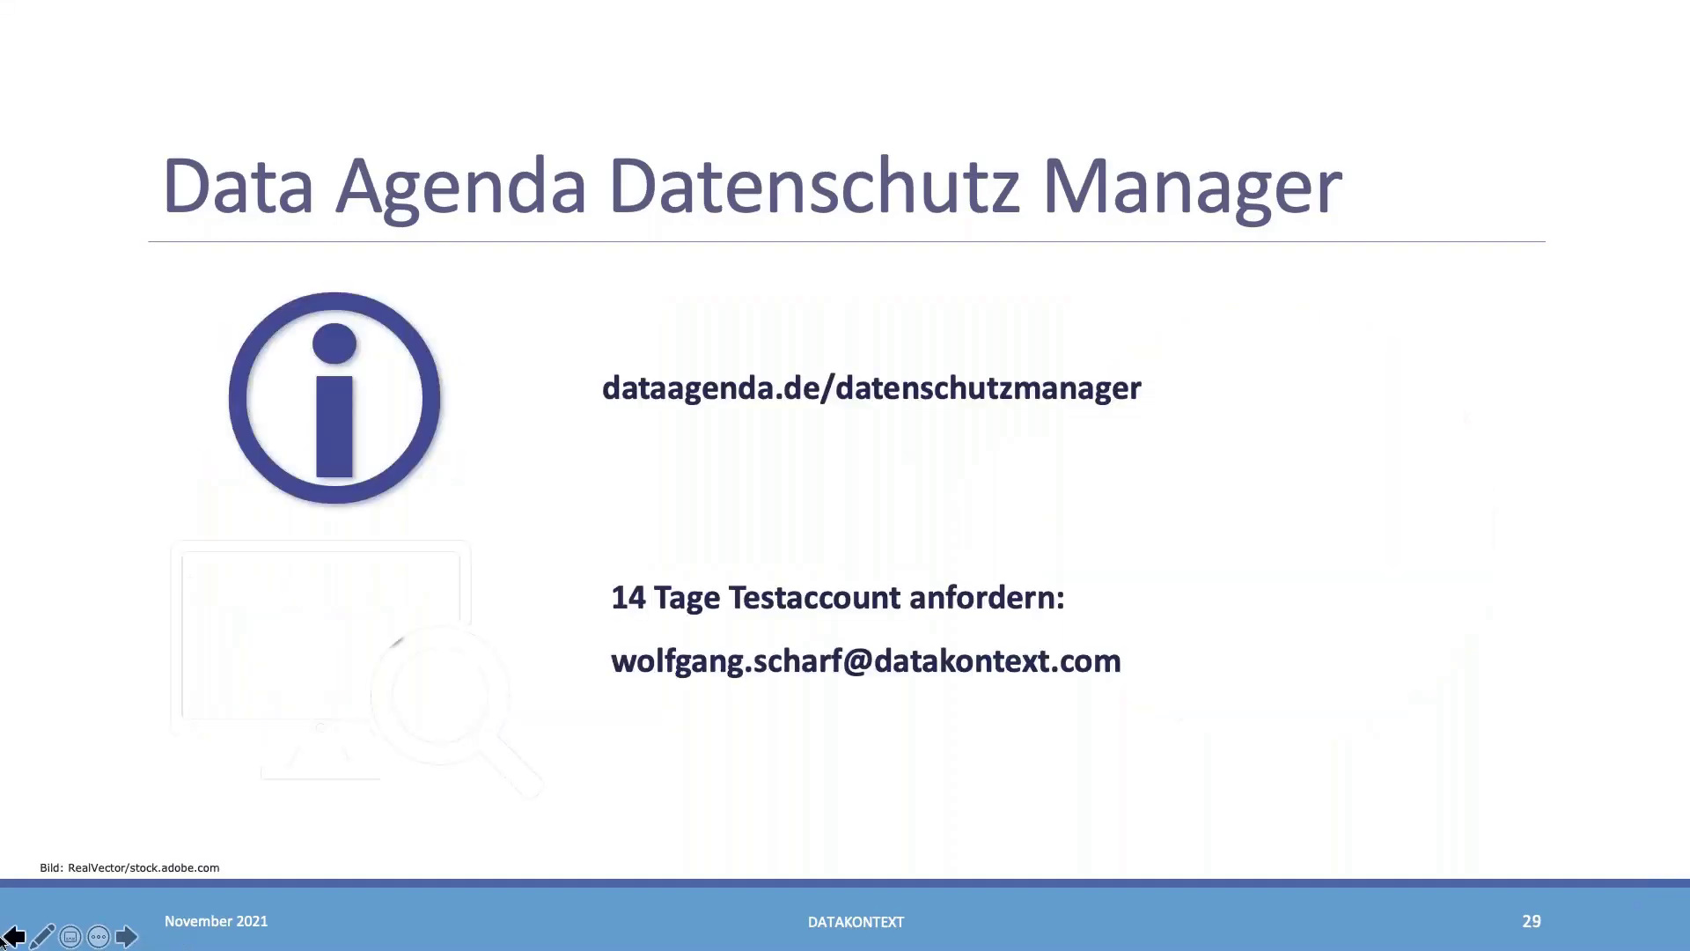
{"action": "left_click", "coordinate": [14, 936]}
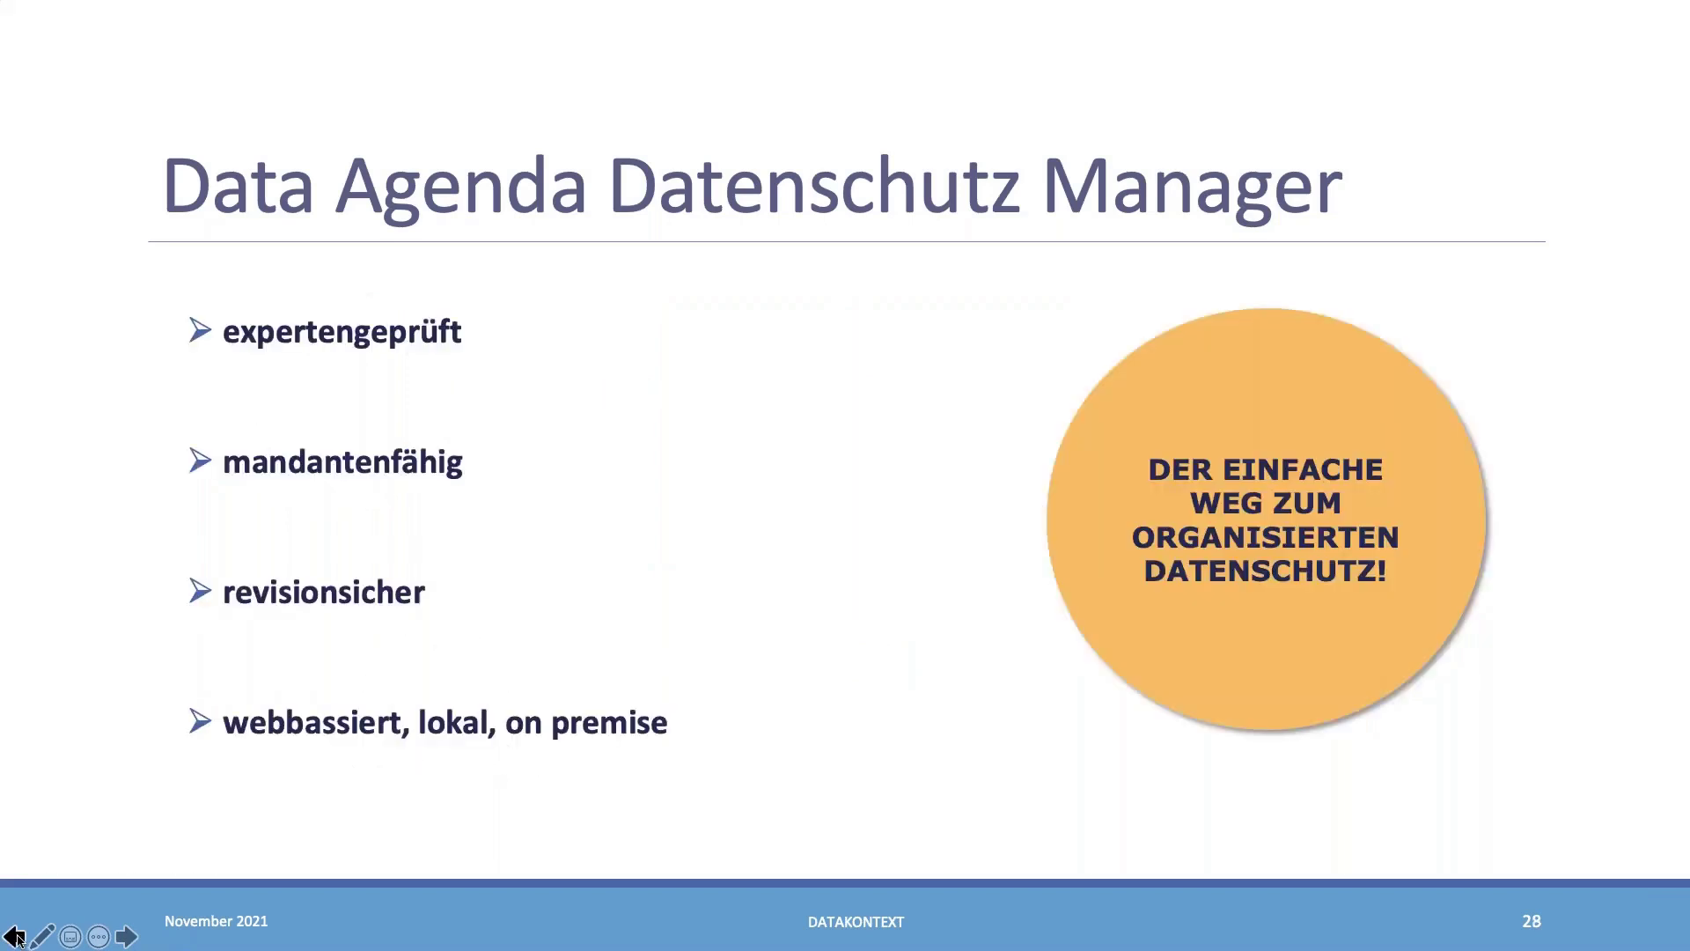